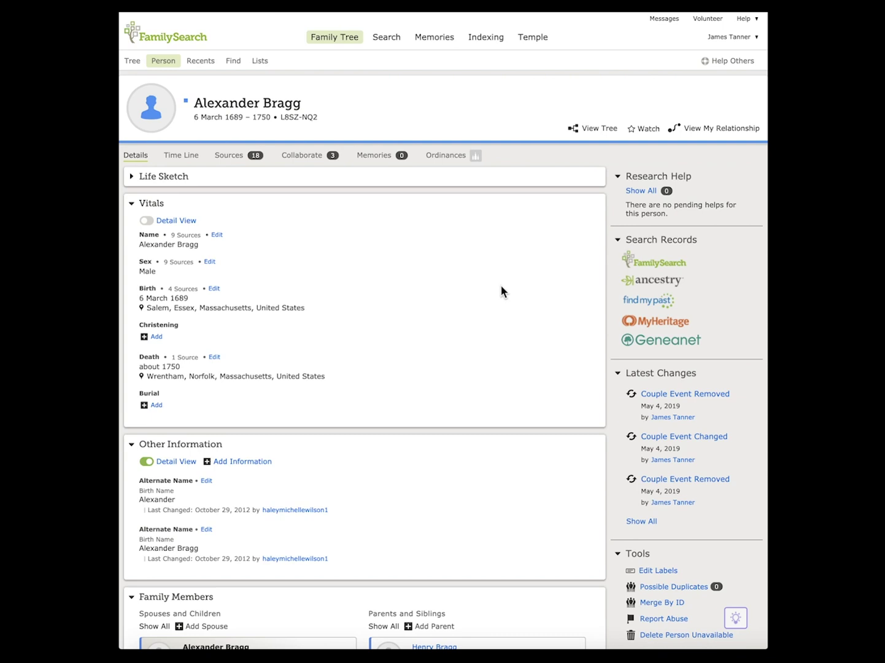
Open the person page of the last-listed daughter in the Spouses and Children list.
{"action": "scroll", "coordinate": [501, 286], "scroll_direction": "down", "scroll_amount": 5}
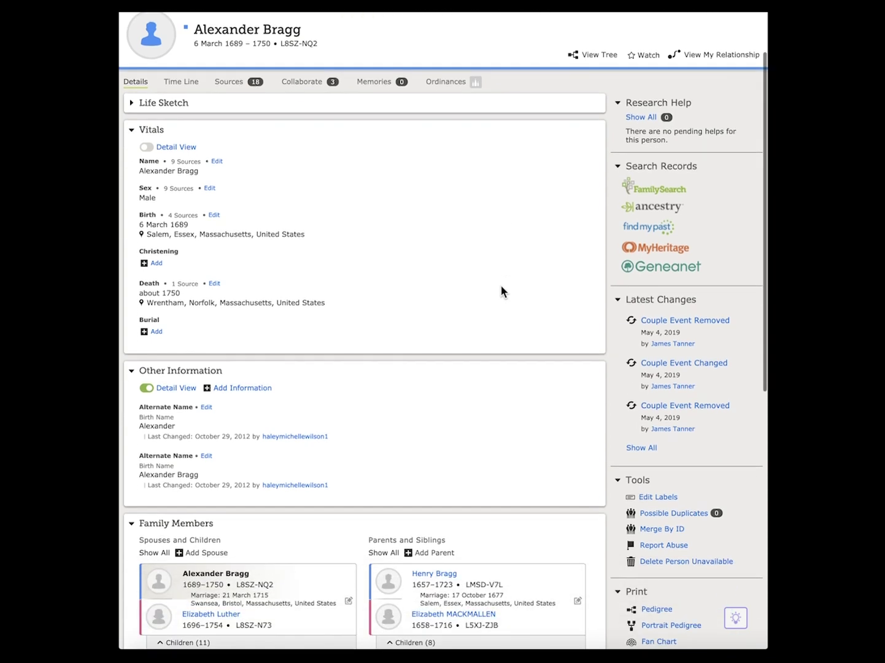
{"action": "scroll", "coordinate": [501, 286], "scroll_direction": "down", "scroll_amount": 2}
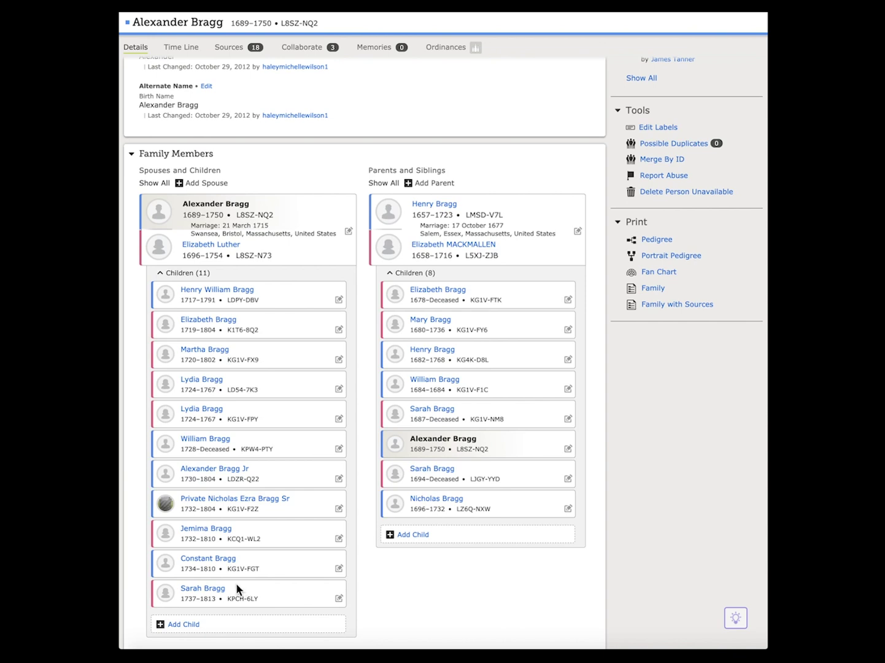
{"action": "left_click", "coordinate": [206, 591]}
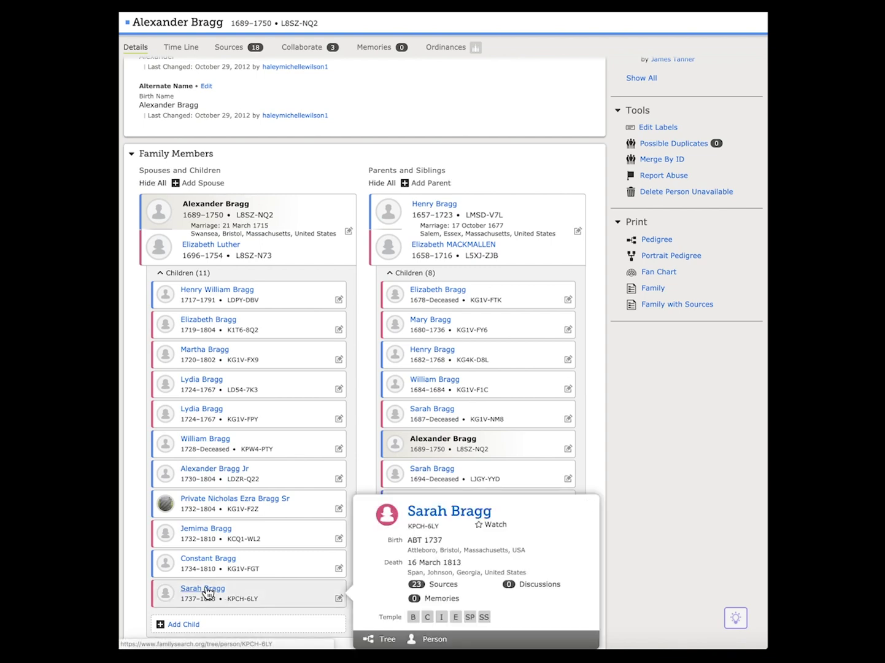
{"action": "left_click", "coordinate": [442, 512]}
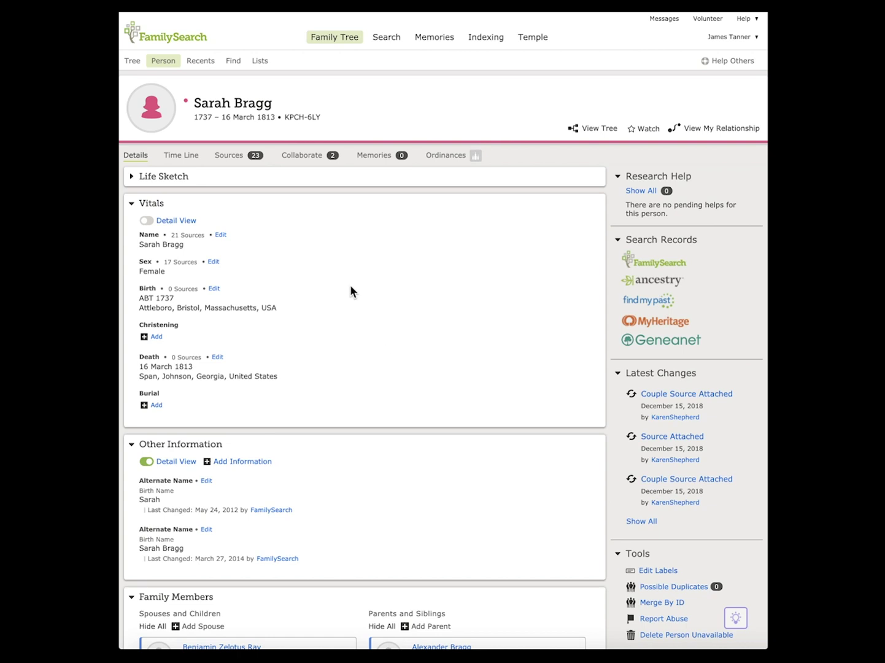
Search the web for "span georgia" in a separate browser tab to check the death place.
{"action": "left_click", "coordinate": [184, 2]}
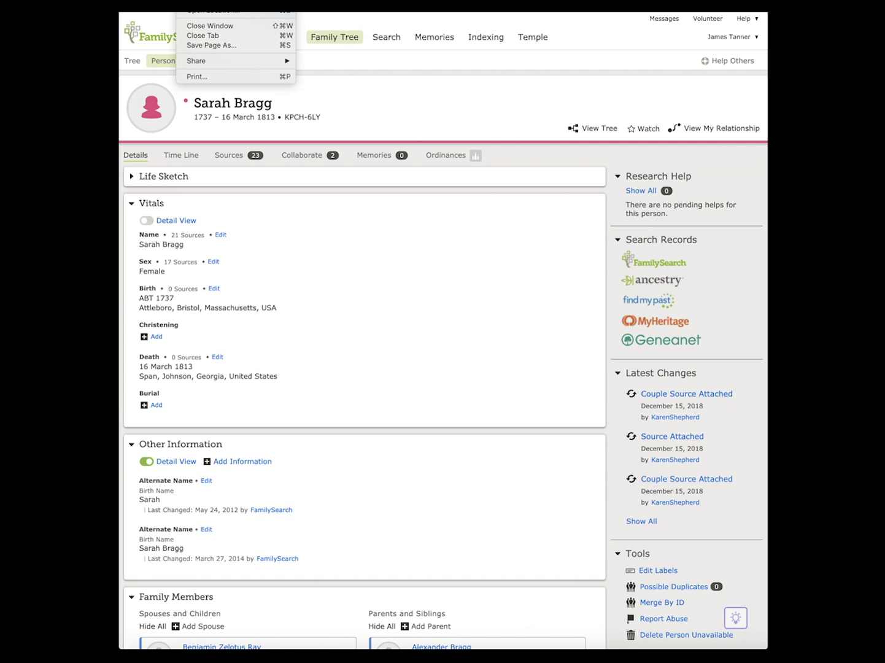
{"action": "key", "text": "Escape"}
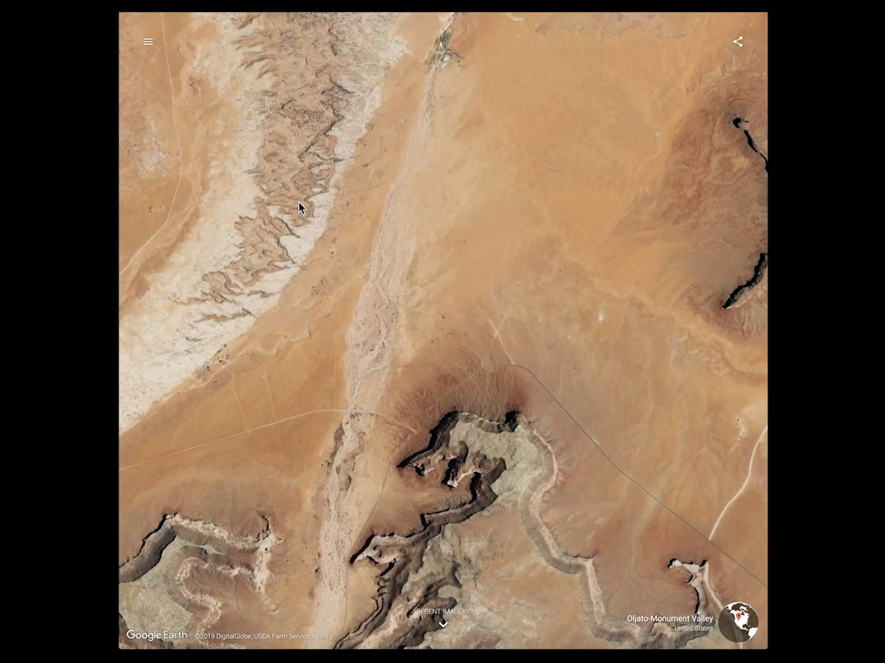
{"action": "type", "text": "sp"}
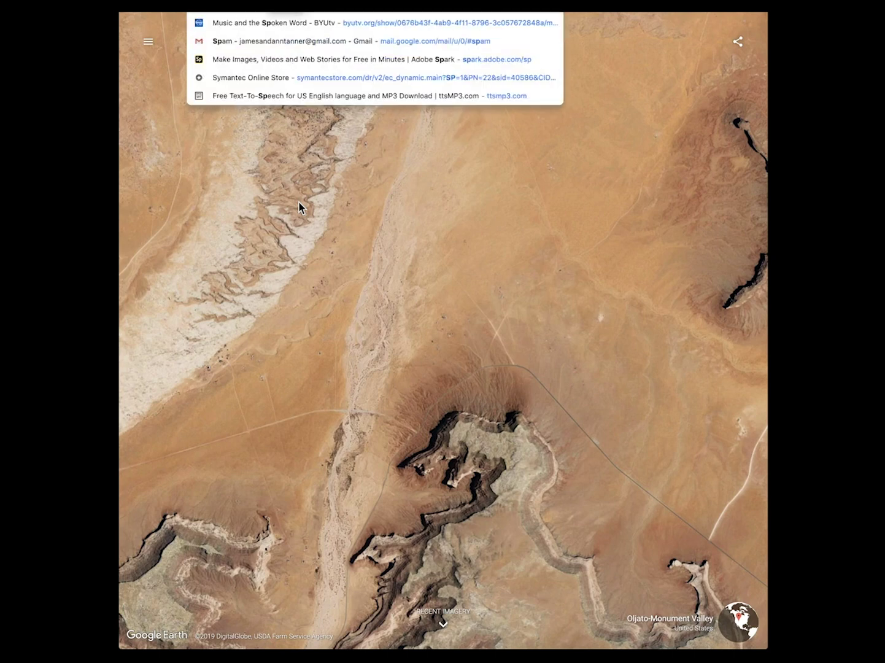
{"action": "type", "text": "a"}
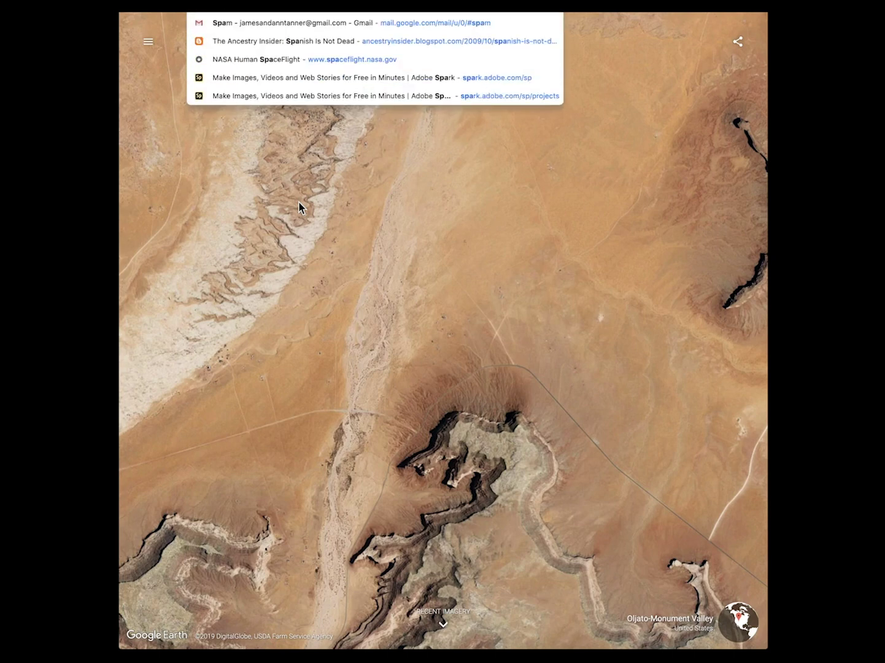
{"action": "type", "text": " georgia"}
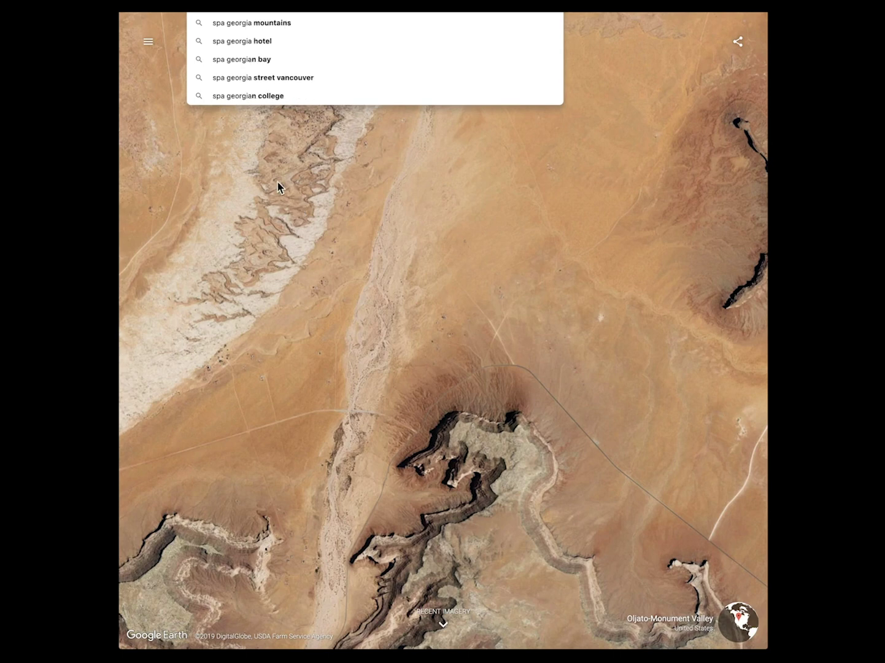
{"action": "key", "text": "Return"}
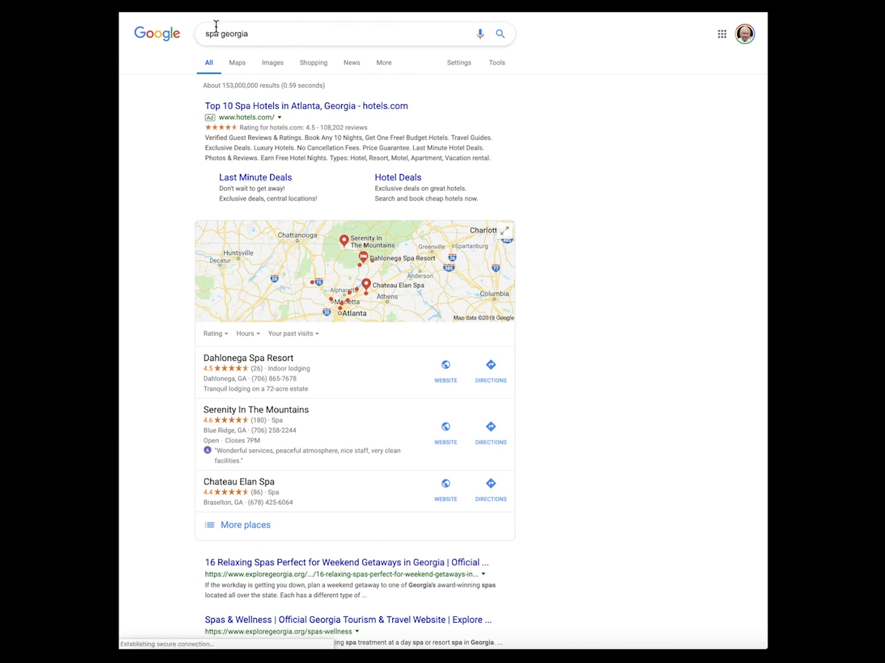
{"action": "left_click", "coordinate": [219, 31]}
{"action": "type", "text": "n"}
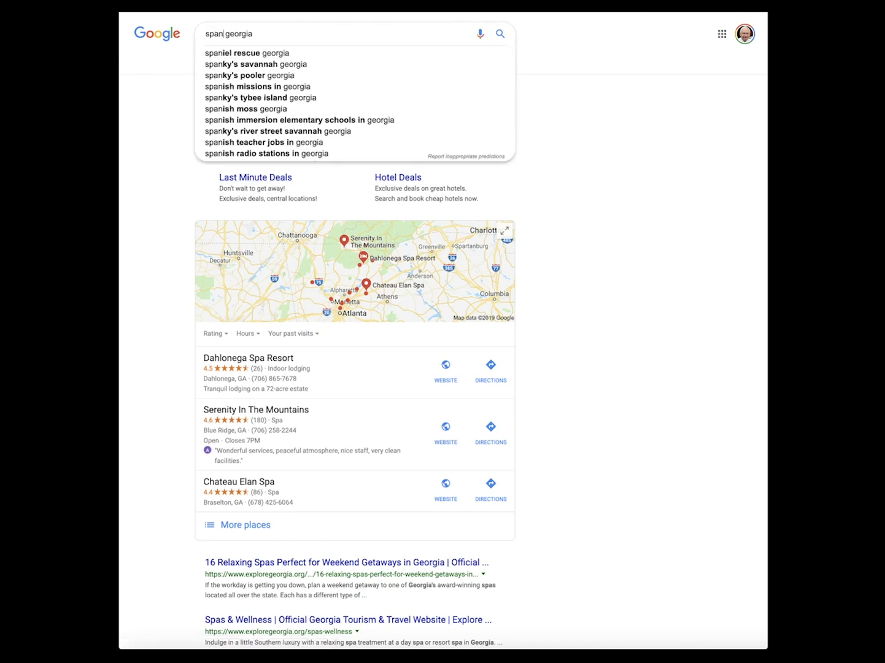
{"action": "key", "text": "Return"}
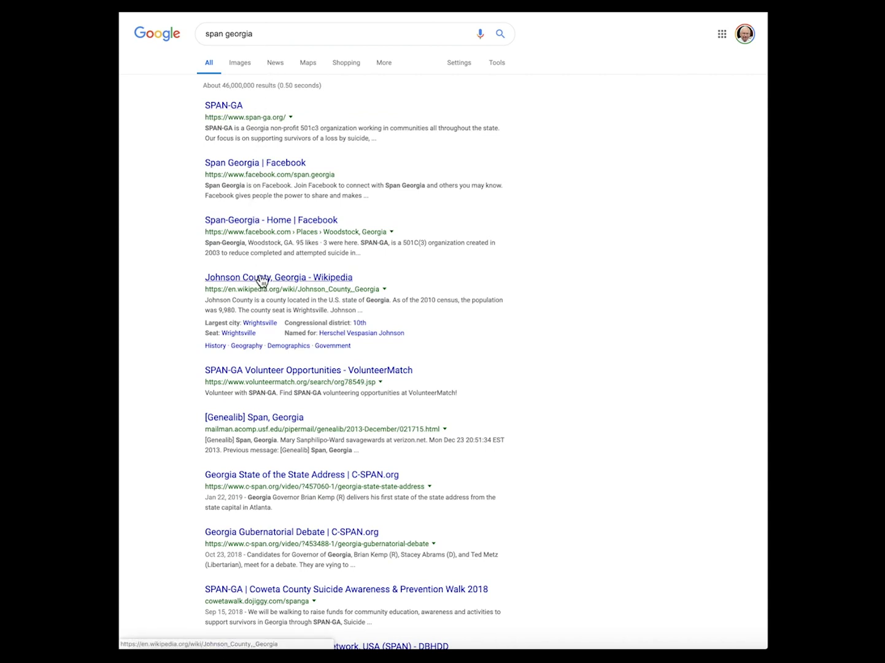
Recheck the death place on the daughter's person page and open the Wikipedia search result for Johnson County, Georgia.
{"action": "key", "text": "ctrl+shift+Tab"}
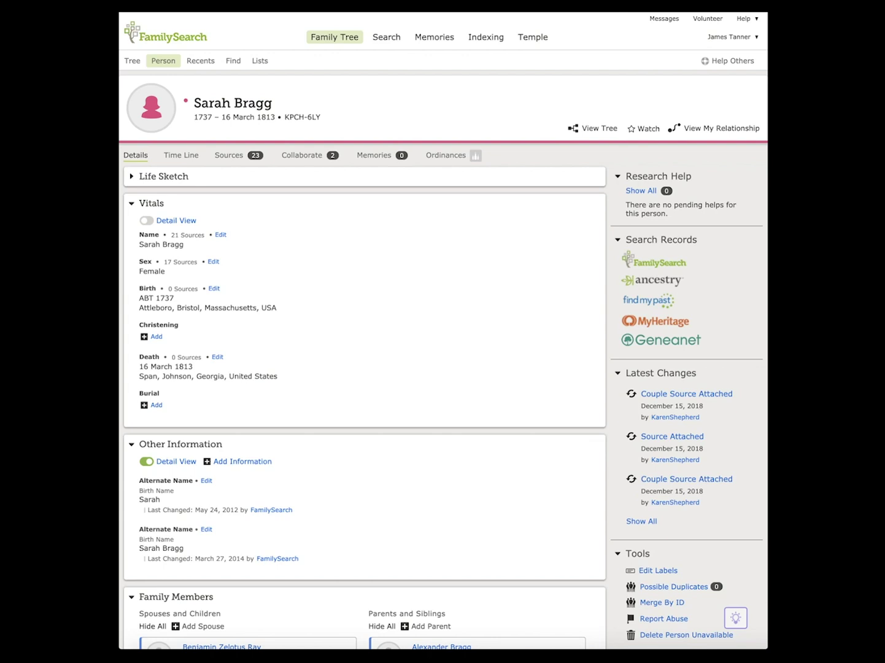
{"action": "key", "text": "ctrl+Tab"}
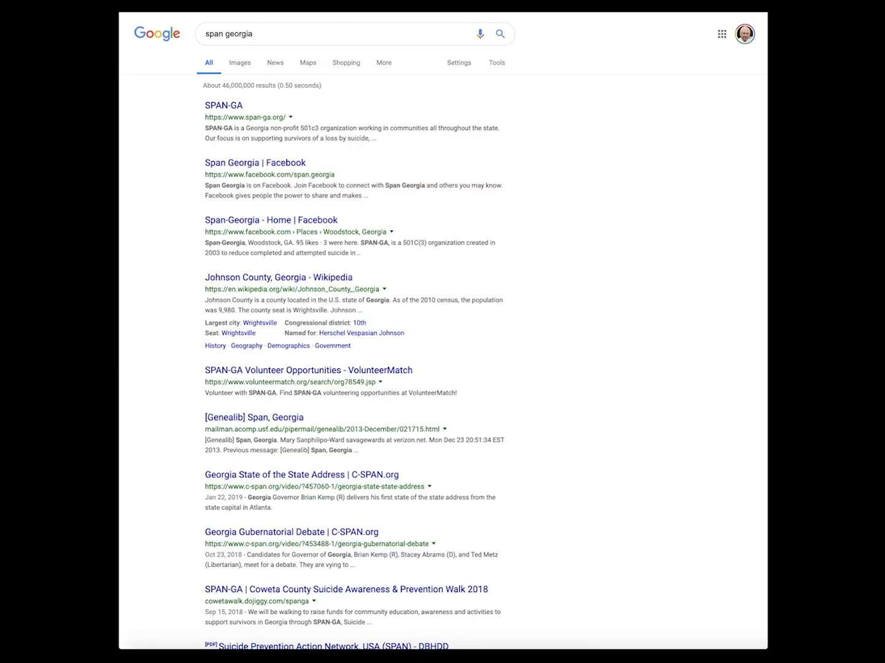
{"action": "left_click", "coordinate": [252, 279]}
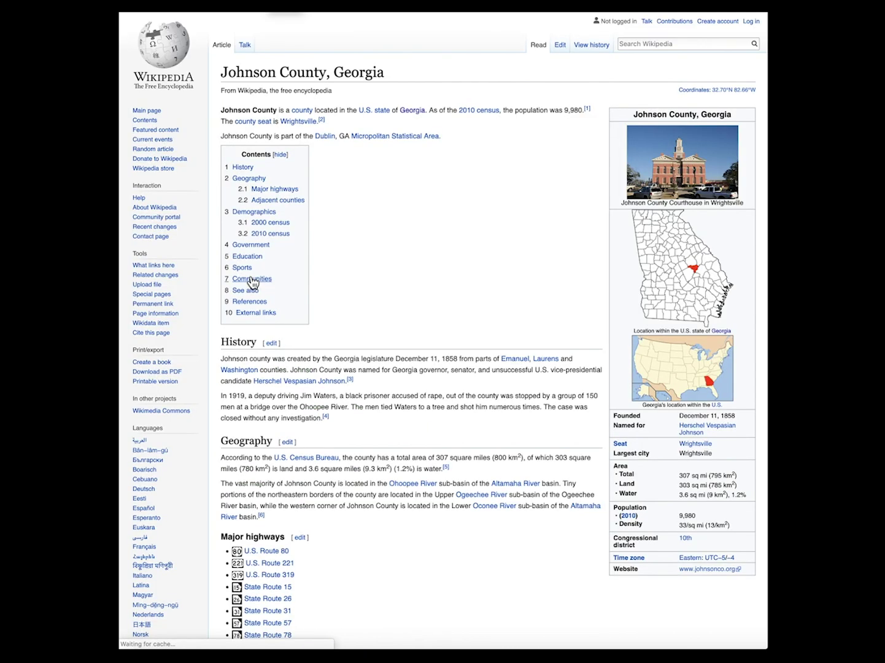
Examine the Johnson County article's history, adjacent counties and communities to check the recorded death place.
{"action": "scroll", "coordinate": [322, 395], "scroll_direction": "down", "scroll_amount": 5}
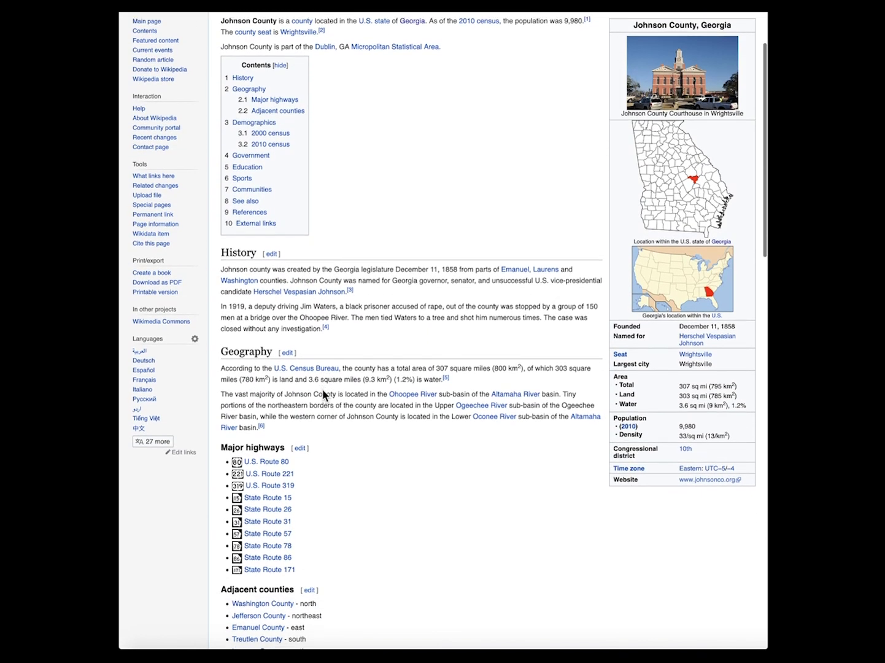
{"action": "scroll", "coordinate": [322, 389], "scroll_direction": "down", "scroll_amount": 3}
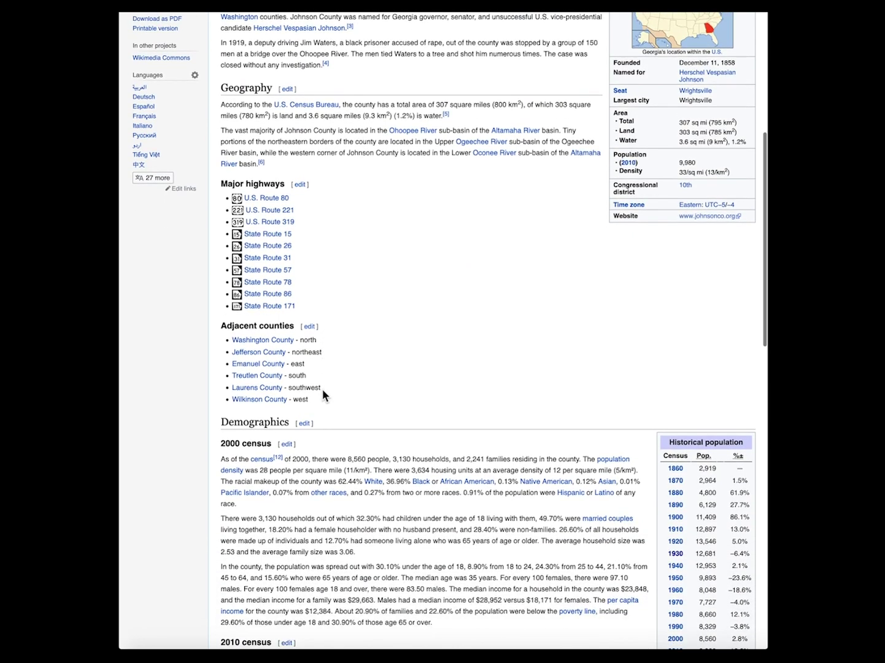
{"action": "scroll", "coordinate": [324, 393], "scroll_direction": "down", "scroll_amount": 7}
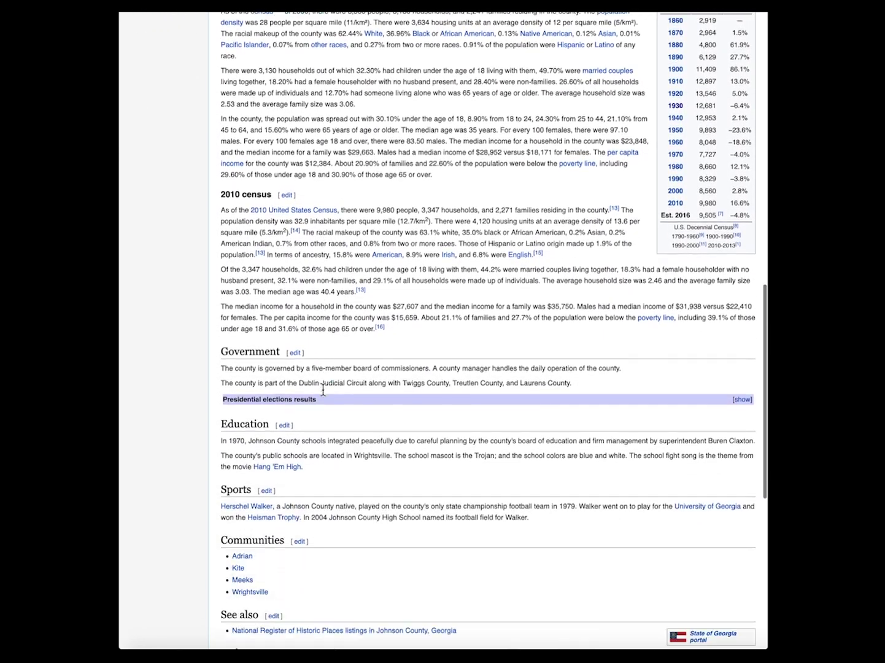
{"action": "scroll", "coordinate": [323, 394], "scroll_direction": "down", "scroll_amount": 3}
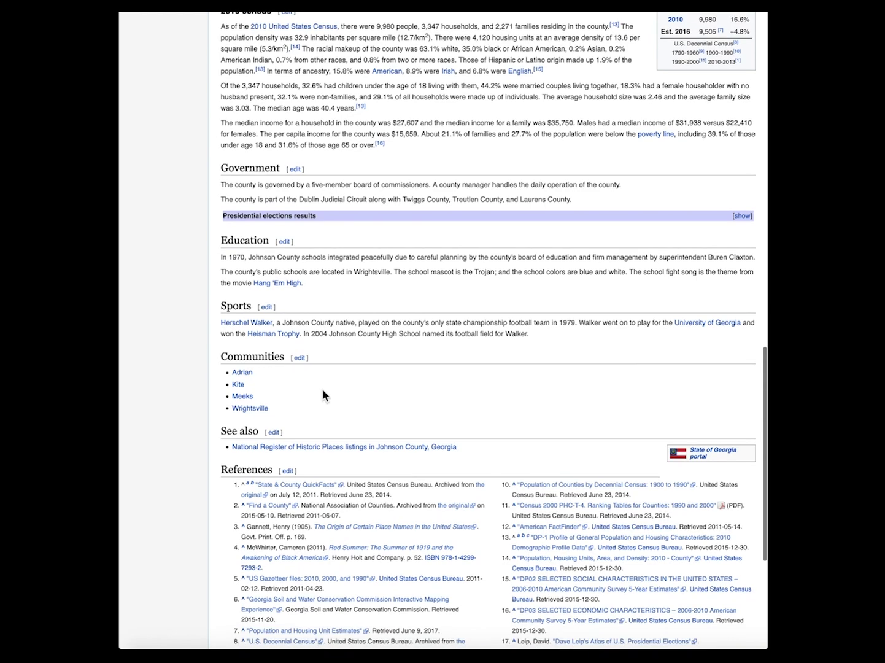
{"action": "scroll", "coordinate": [322, 389], "scroll_direction": "up", "scroll_amount": 7}
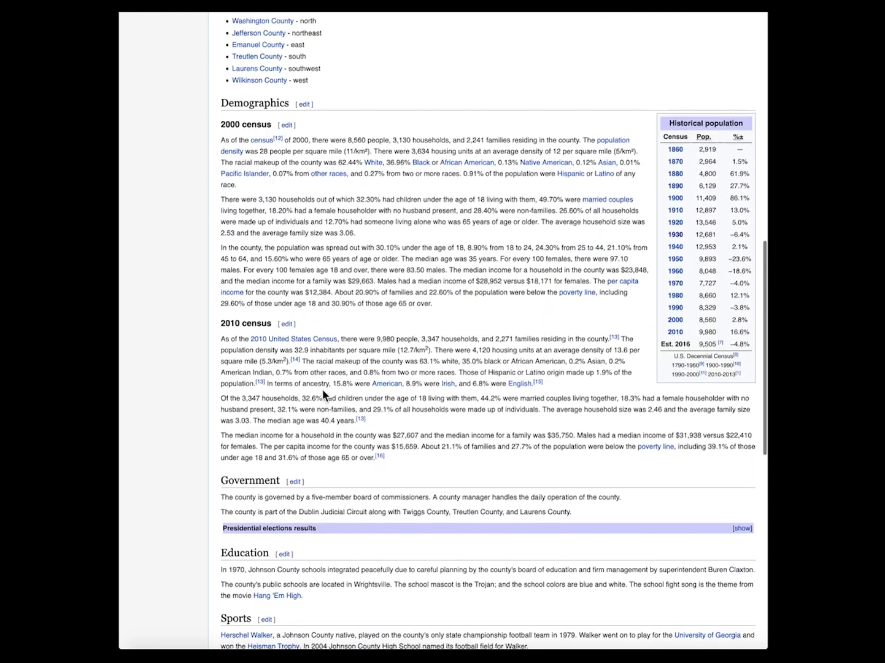
{"action": "scroll", "coordinate": [323, 391], "scroll_direction": "up", "scroll_amount": 9}
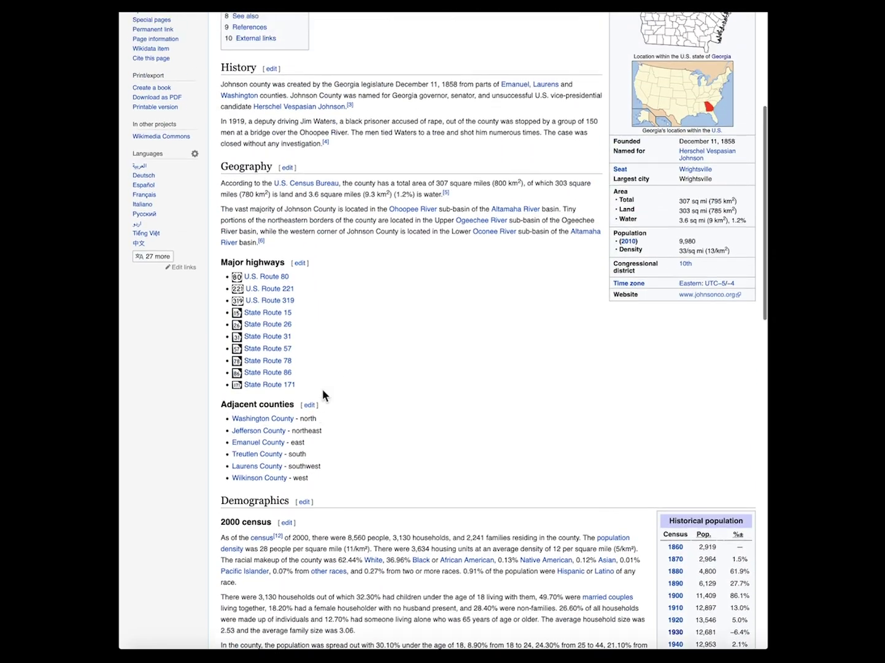
{"action": "scroll", "coordinate": [322, 393], "scroll_direction": "up", "scroll_amount": 3}
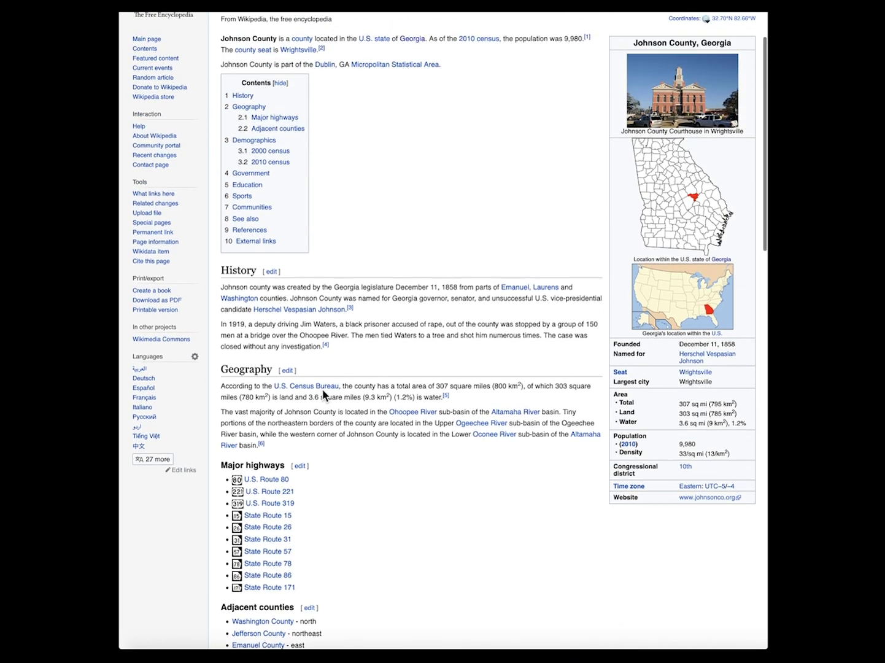
{"action": "mouse_move", "coordinate": [323, 393]}
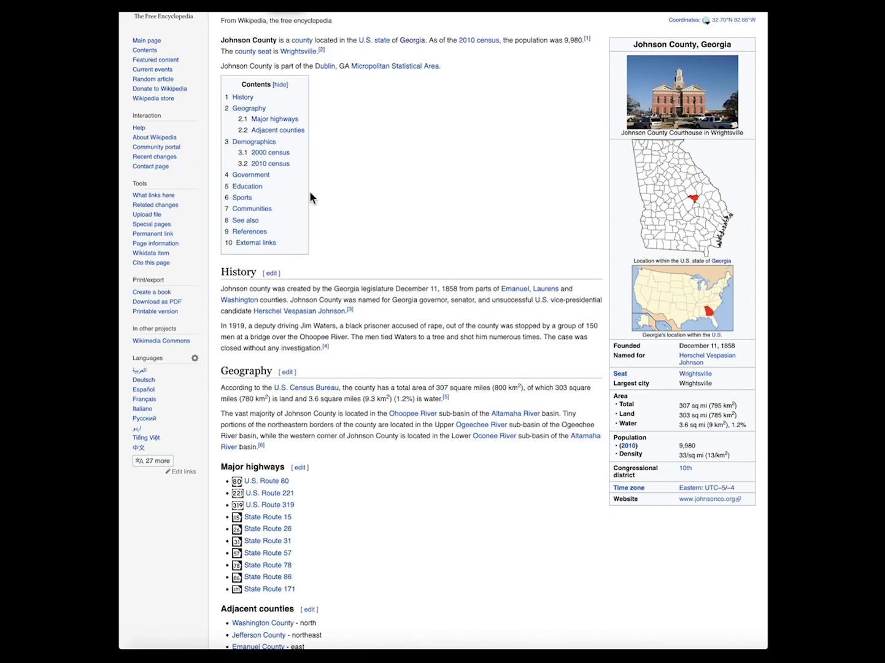
{"action": "scroll", "coordinate": [272, 507], "scroll_direction": "down", "scroll_amount": 7}
{"action": "scroll", "coordinate": [272, 508], "scroll_direction": "up", "scroll_amount": 1}
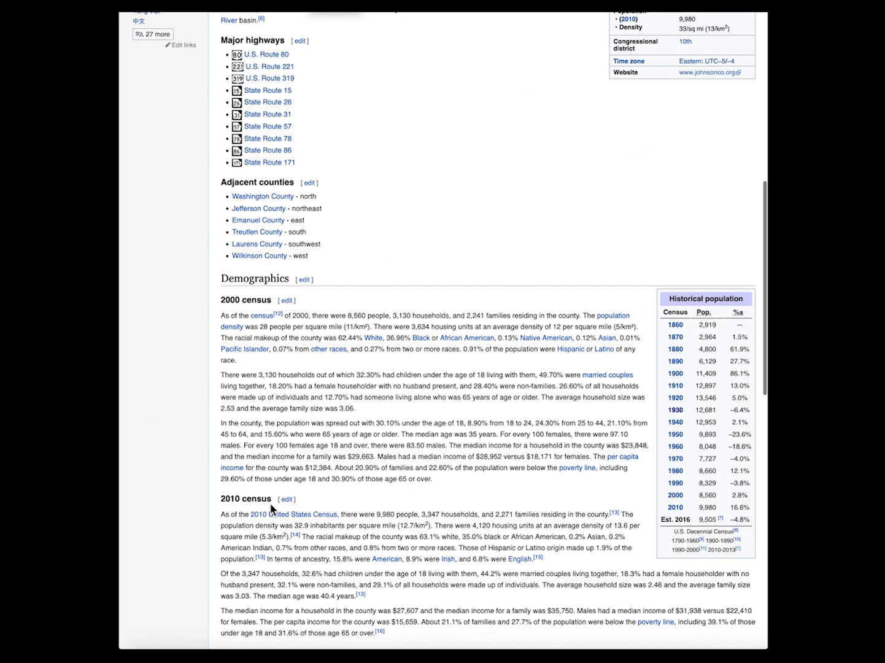
{"action": "scroll", "coordinate": [271, 508], "scroll_direction": "up", "scroll_amount": 6}
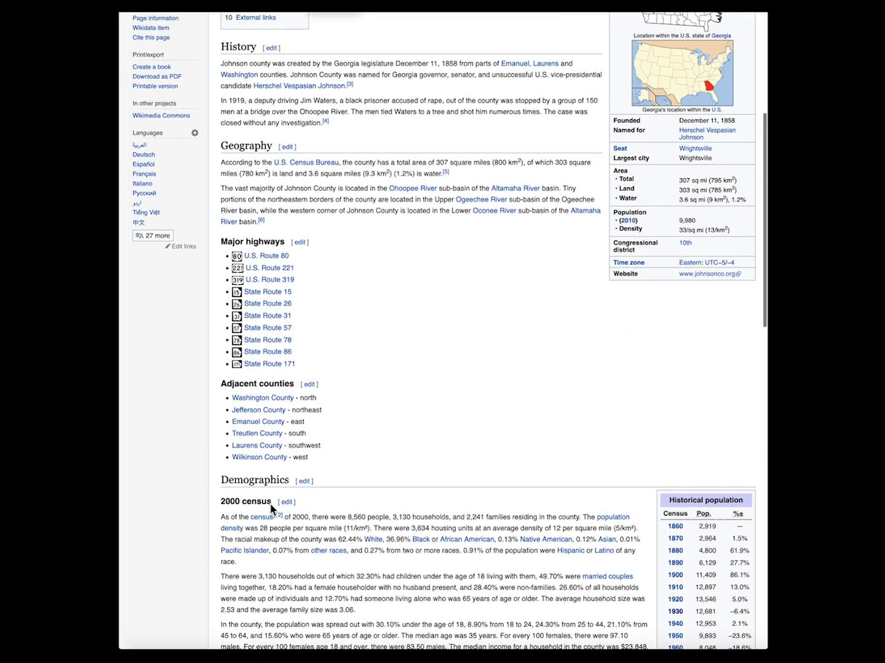
{"action": "scroll", "coordinate": [272, 508], "scroll_direction": "up", "scroll_amount": 2}
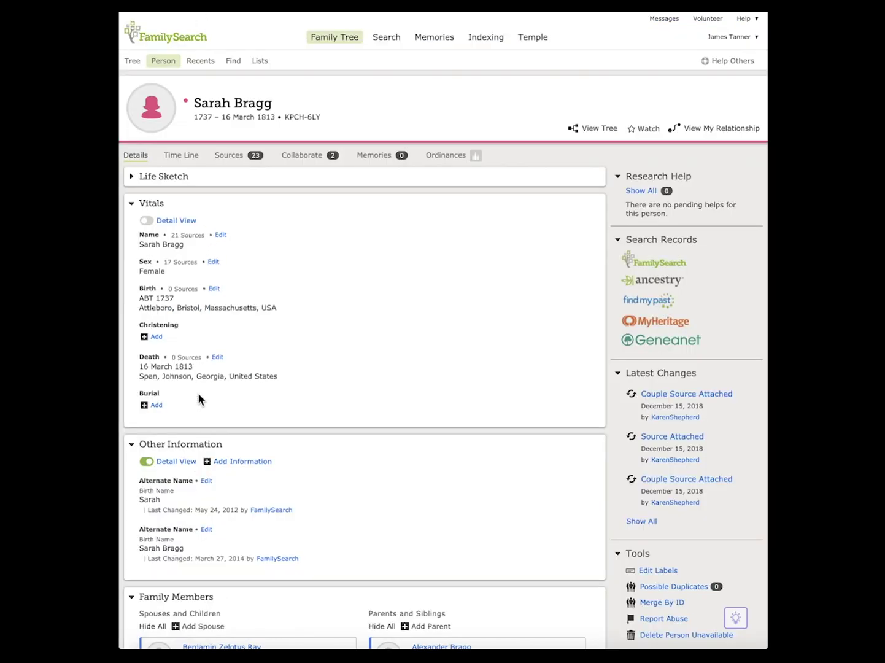
Return to the daughter's FamilySearch page and review her spouse, marriage and children under Family Members.
{"action": "scroll", "coordinate": [197, 393], "scroll_direction": "down", "scroll_amount": 3}
{"action": "scroll", "coordinate": [198, 396], "scroll_direction": "down", "scroll_amount": 2}
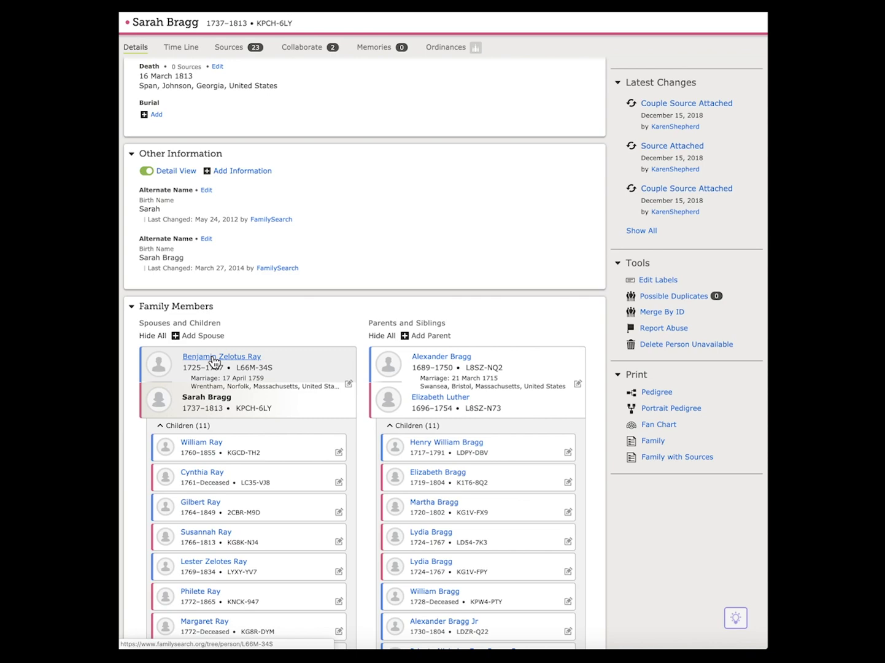
{"action": "scroll", "coordinate": [224, 270], "scroll_direction": "up", "scroll_amount": 5}
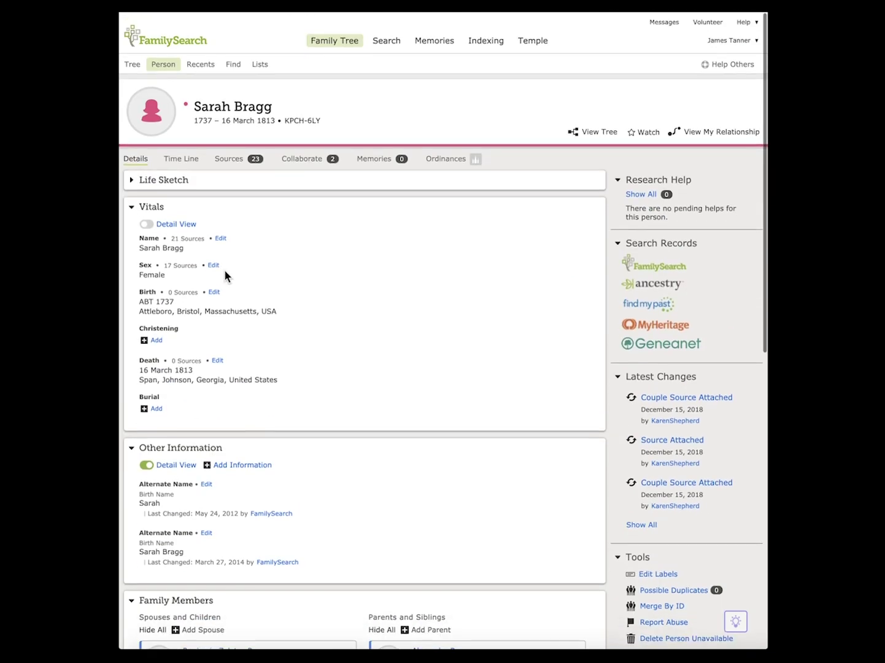
View the indexed information and original film image for the daughter's first 1759 "Massachusetts Marriages, 1841-1915" source.
{"action": "left_click", "coordinate": [232, 158]}
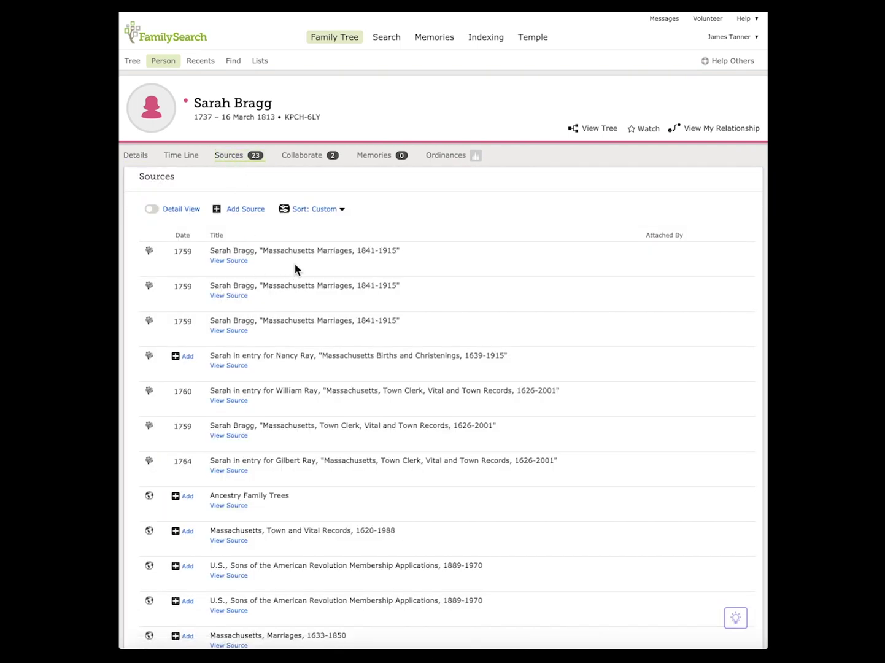
{"action": "left_click", "coordinate": [305, 254]}
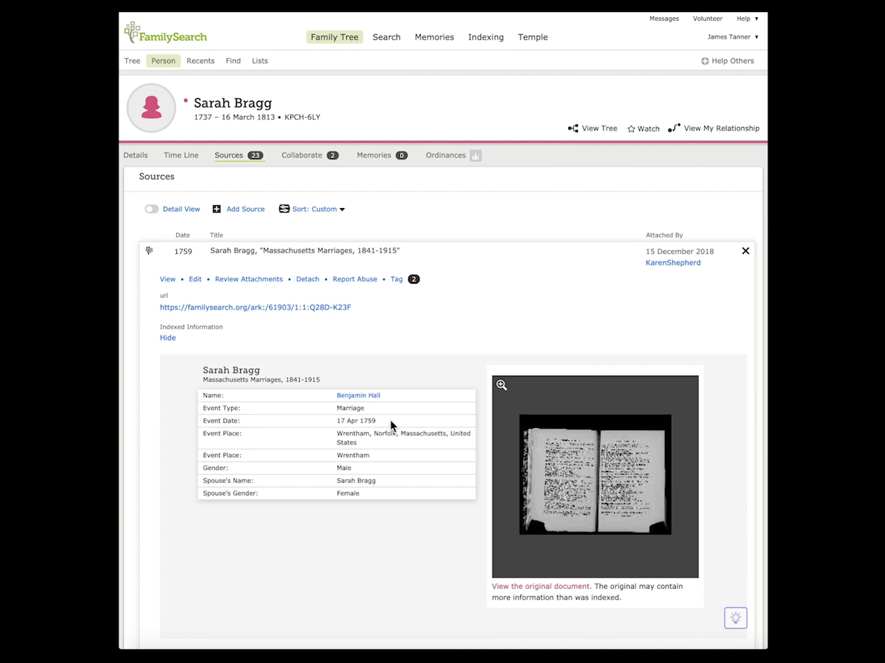
{"action": "left_click", "coordinate": [360, 397]}
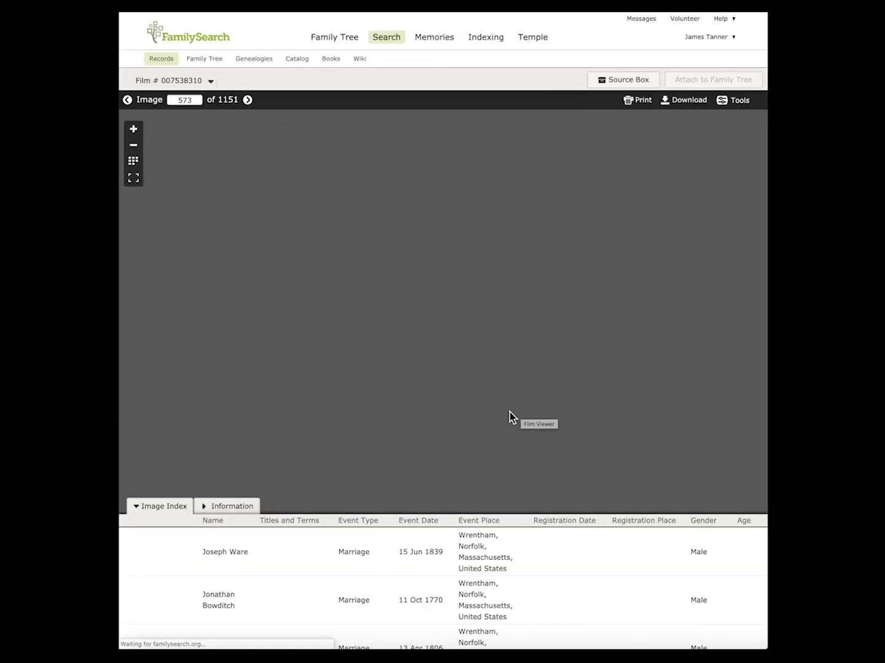
{"action": "scroll", "coordinate": [510, 413], "scroll_direction": "up", "scroll_amount": 5}
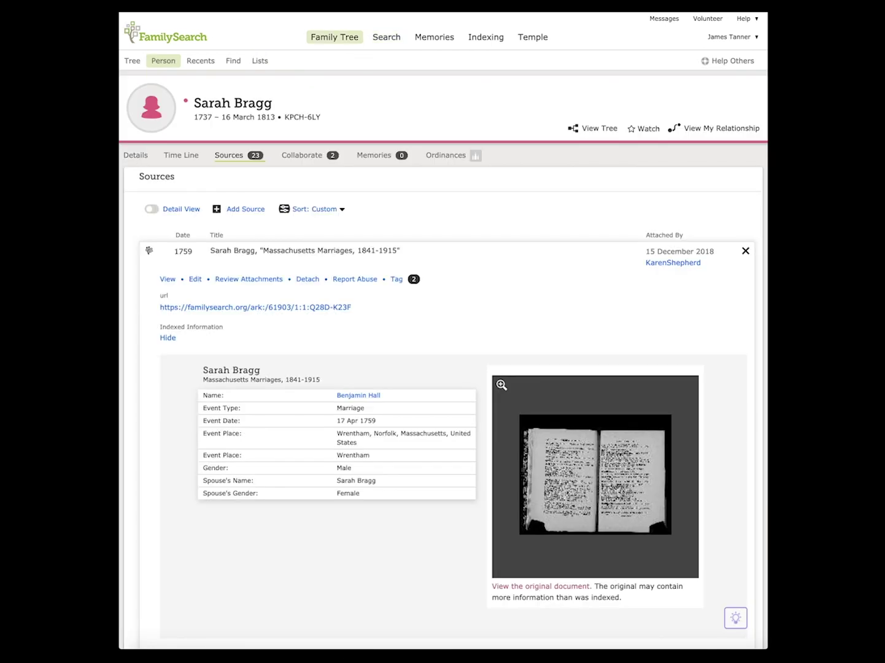
Return to the daughter's details and review the list of her children under Family Members.
{"action": "left_click", "coordinate": [137, 156]}
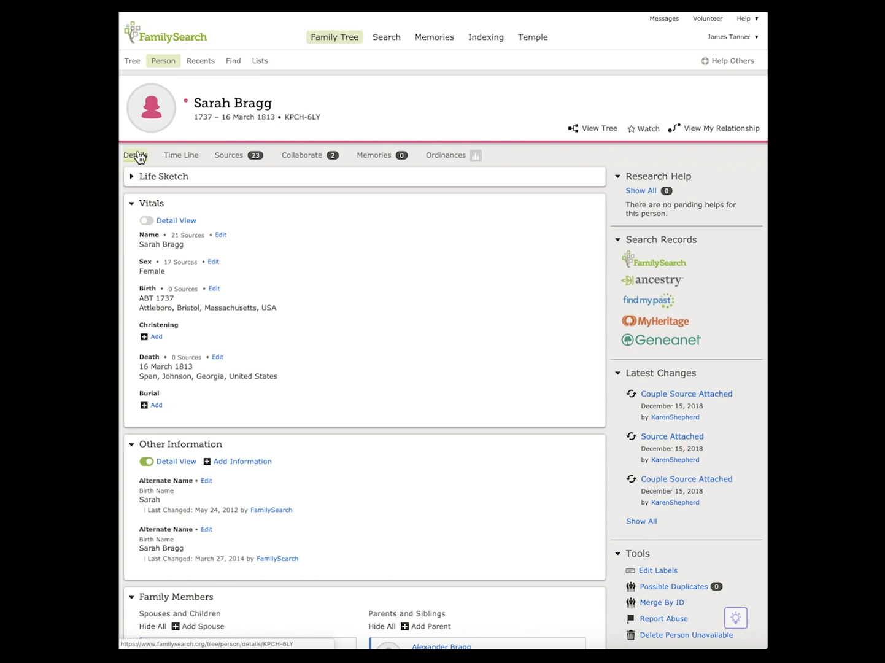
{"action": "scroll", "coordinate": [225, 371], "scroll_direction": "down", "scroll_amount": 3}
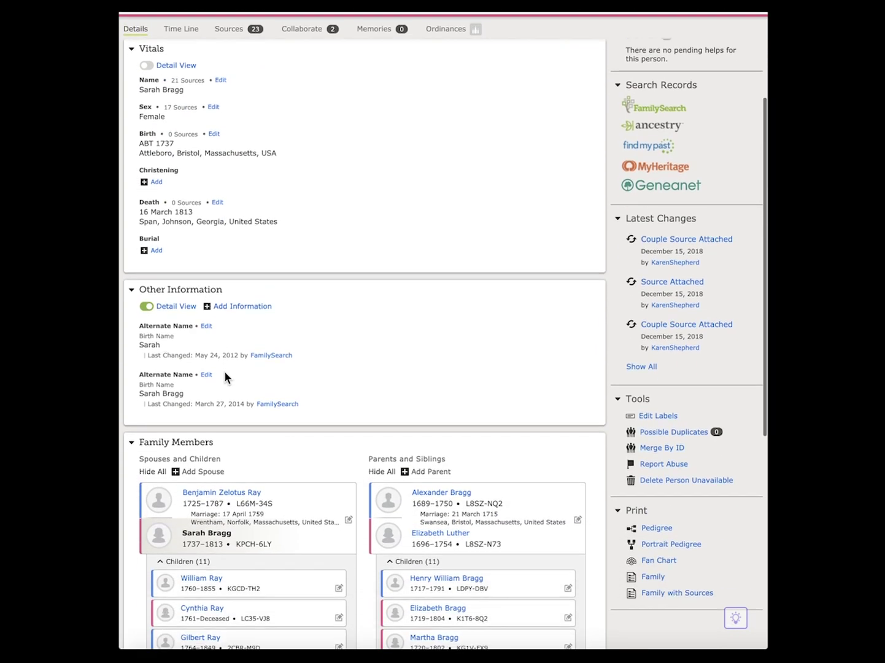
{"action": "scroll", "coordinate": [225, 372], "scroll_direction": "down", "scroll_amount": 4}
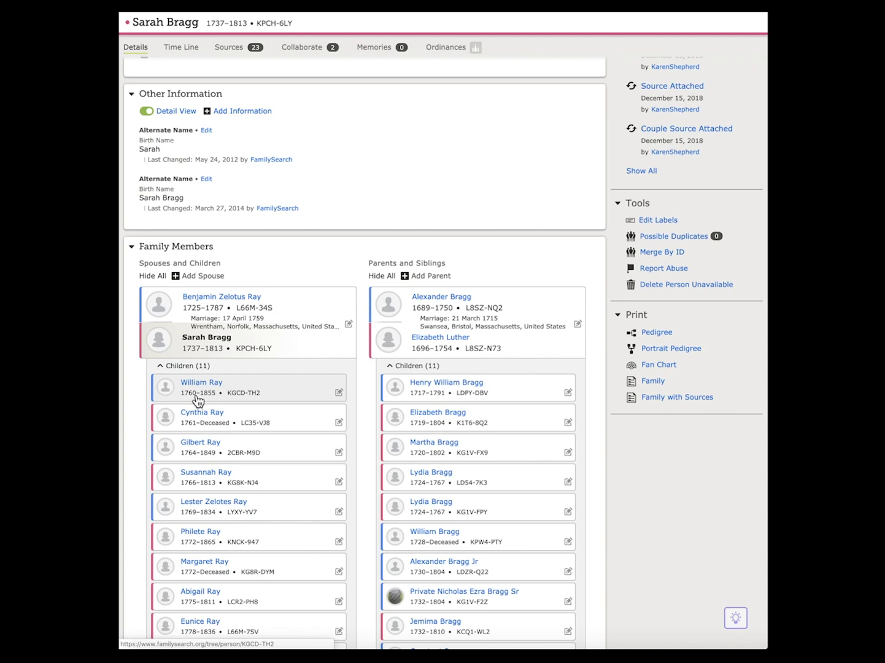
Review the children's dates under Family Members against the 1759 marriage entry and the daughter's recorded vitals.
{"action": "scroll", "coordinate": [198, 400], "scroll_direction": "down", "scroll_amount": 3}
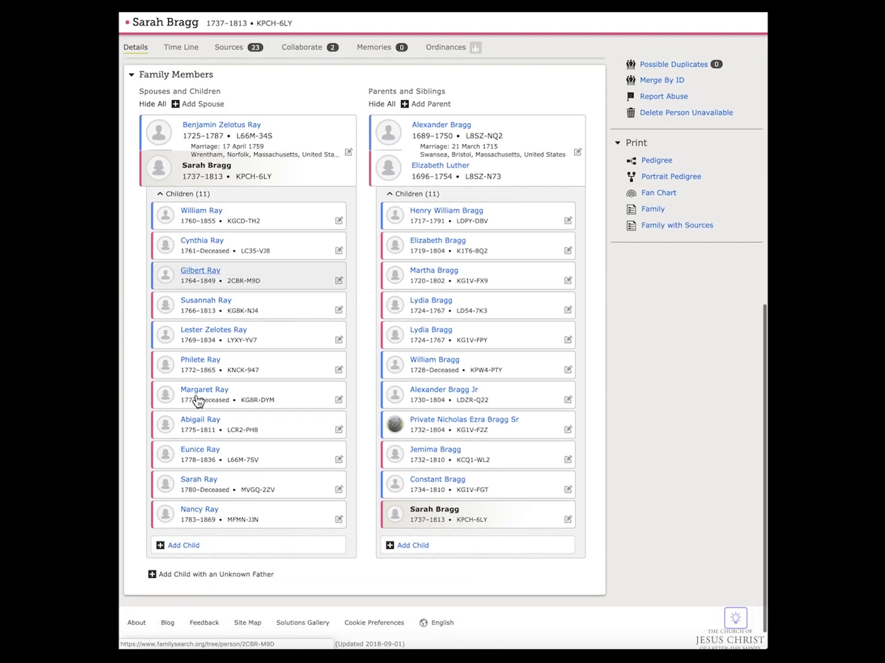
{"action": "scroll", "coordinate": [197, 405], "scroll_direction": "down", "scroll_amount": 1}
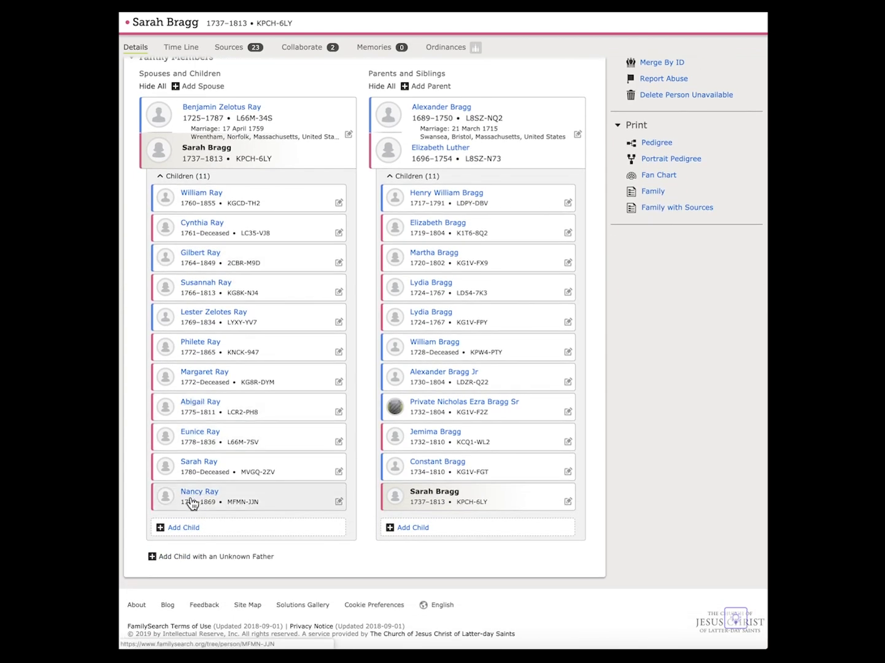
{"action": "scroll", "coordinate": [246, 285], "scroll_direction": "up", "scroll_amount": 2}
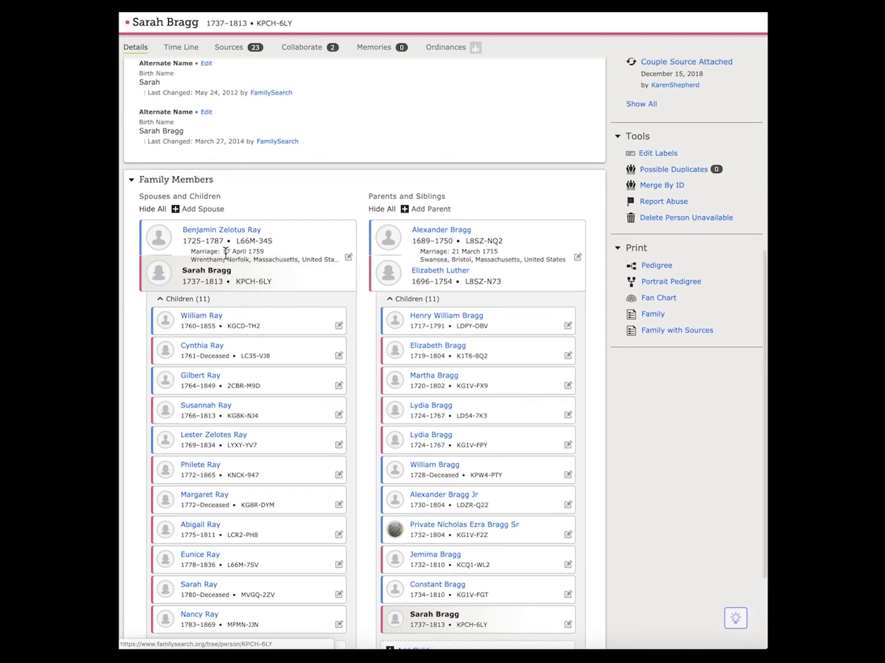
{"action": "mouse_move", "coordinate": [220, 250]}
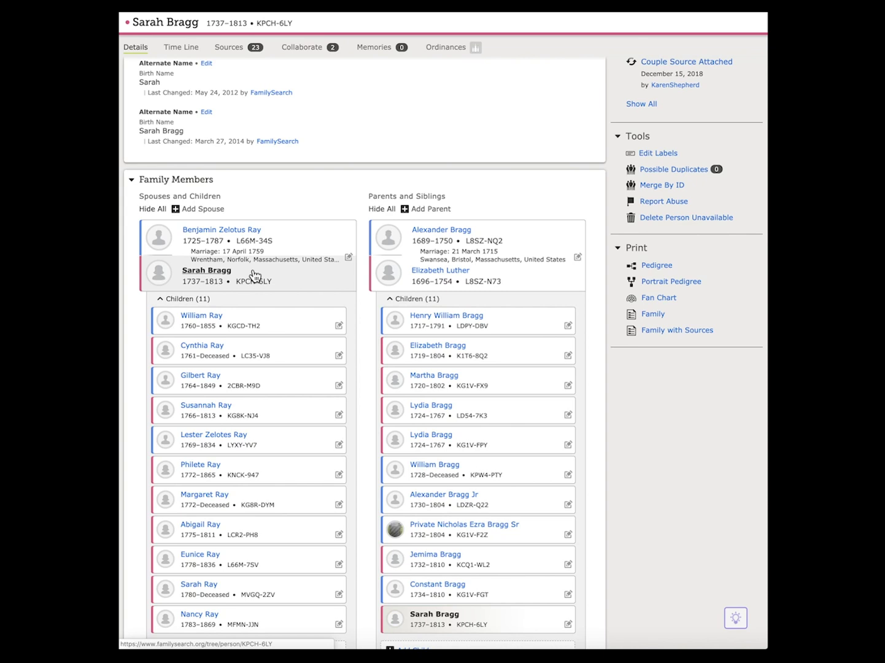
{"action": "scroll", "coordinate": [253, 275], "scroll_direction": "up", "scroll_amount": 5}
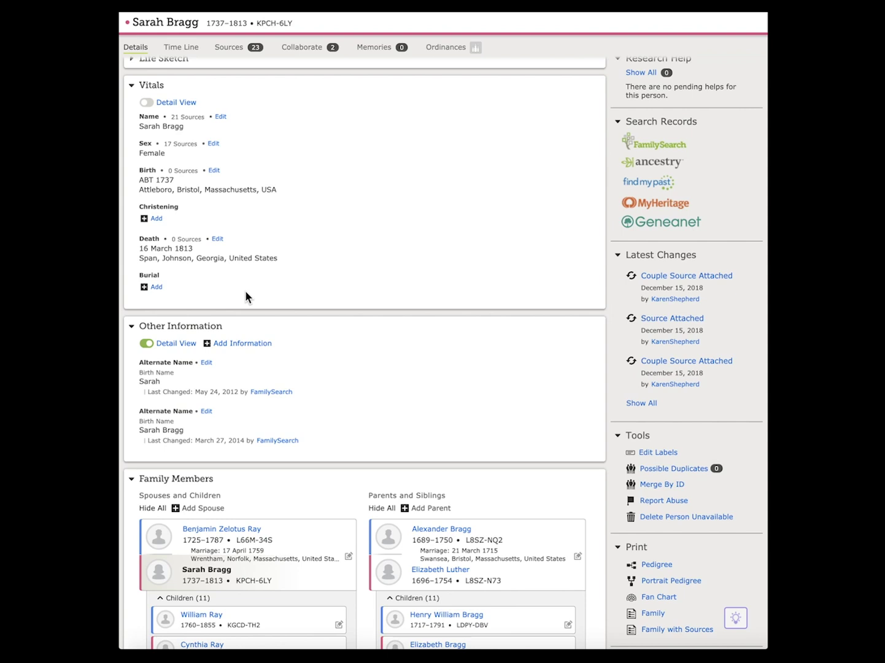
Check the daughter's place among her siblings under Family Members and view her summary card.
{"action": "scroll", "coordinate": [411, 490], "scroll_direction": "down", "scroll_amount": 5}
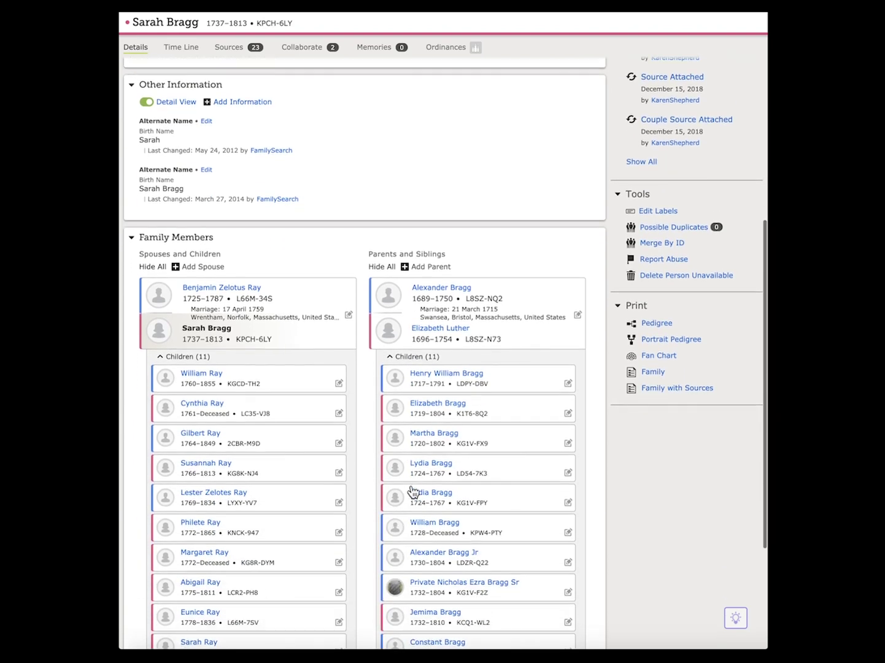
{"action": "scroll", "coordinate": [413, 491], "scroll_direction": "down", "scroll_amount": 2}
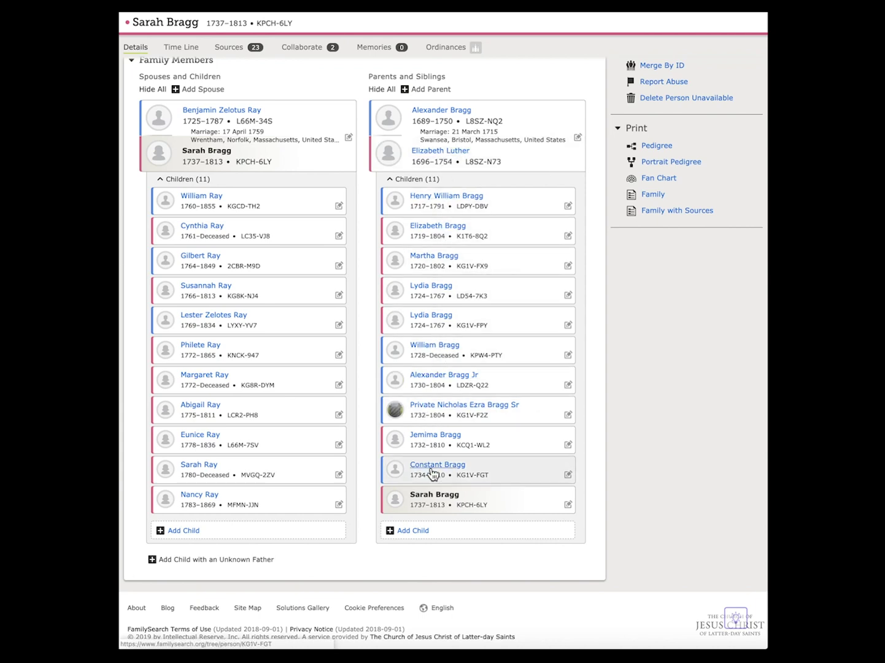
{"action": "left_click", "coordinate": [433, 500]}
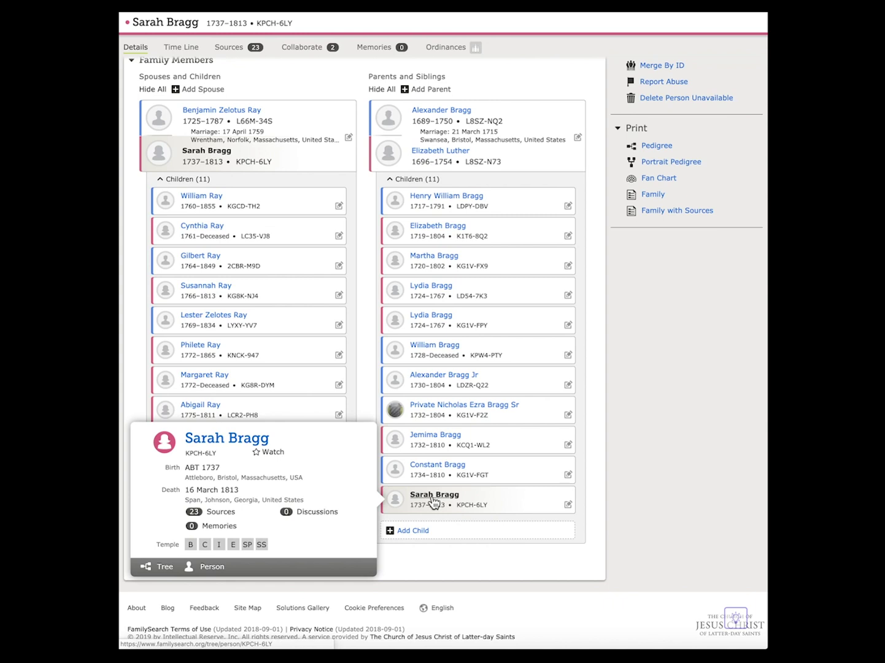
{"action": "left_click", "coordinate": [594, 521]}
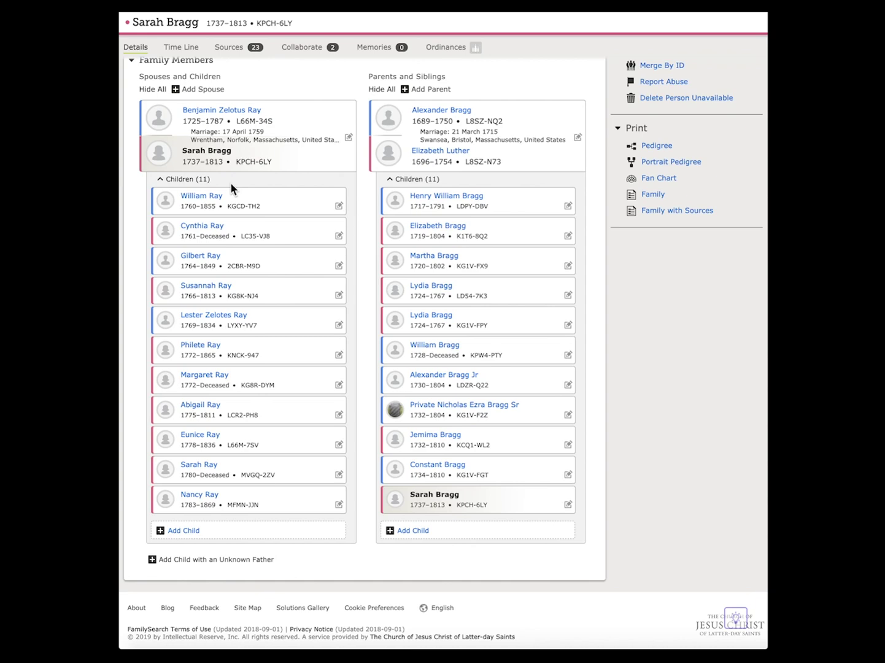
Compare the summary cards of the two children born in 1772.
{"action": "scroll", "coordinate": [230, 182], "scroll_direction": "up", "scroll_amount": 3}
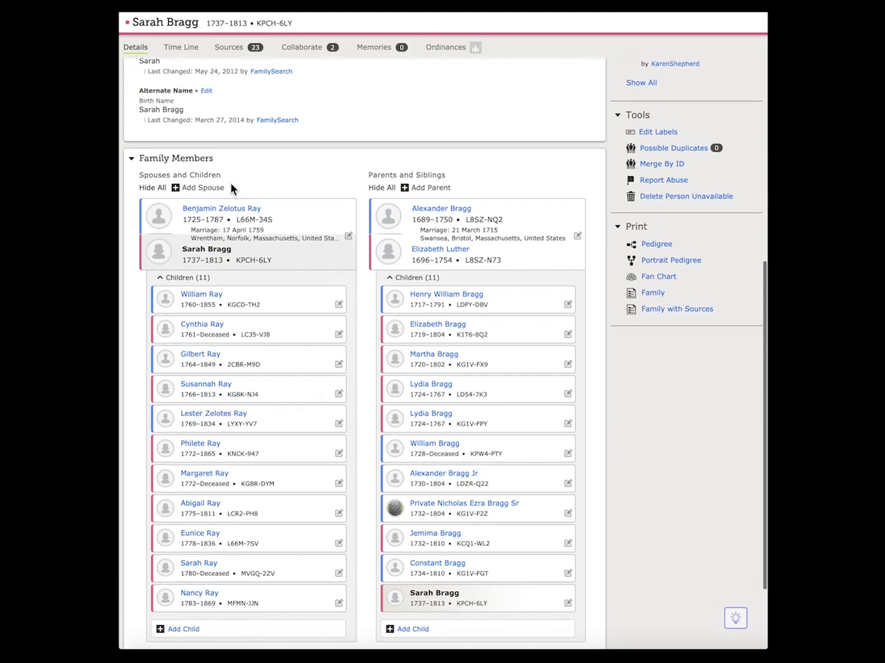
{"action": "scroll", "coordinate": [230, 183], "scroll_direction": "up", "scroll_amount": 2}
{"action": "scroll", "coordinate": [230, 183], "scroll_direction": "down", "scroll_amount": 2}
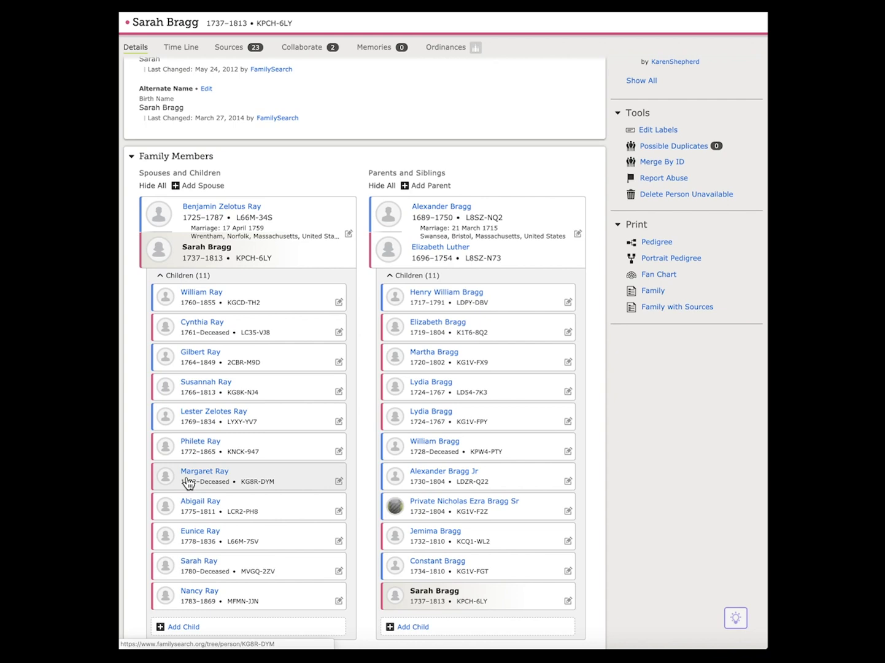
{"action": "left_click", "coordinate": [195, 443]}
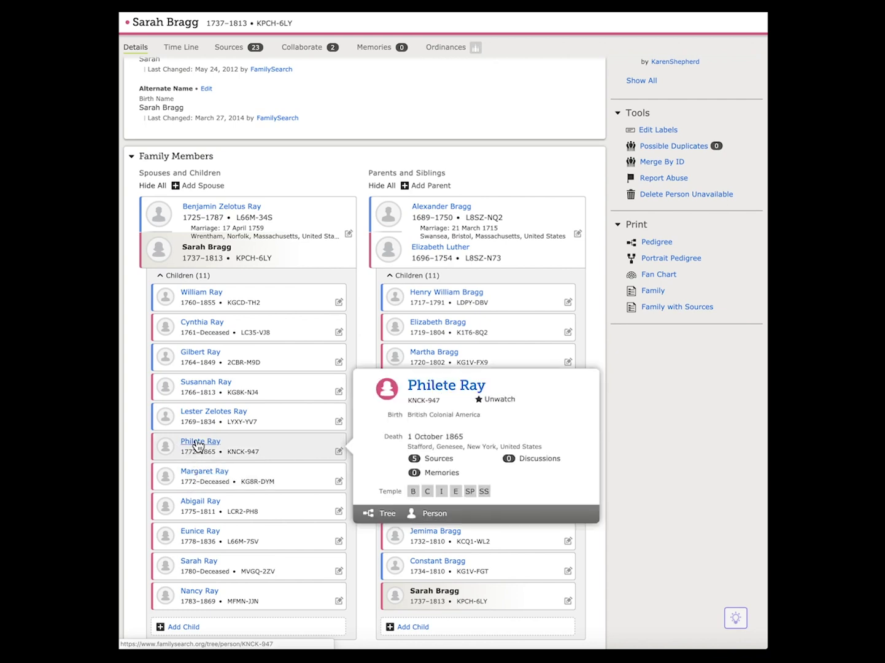
{"action": "left_click", "coordinate": [191, 474]}
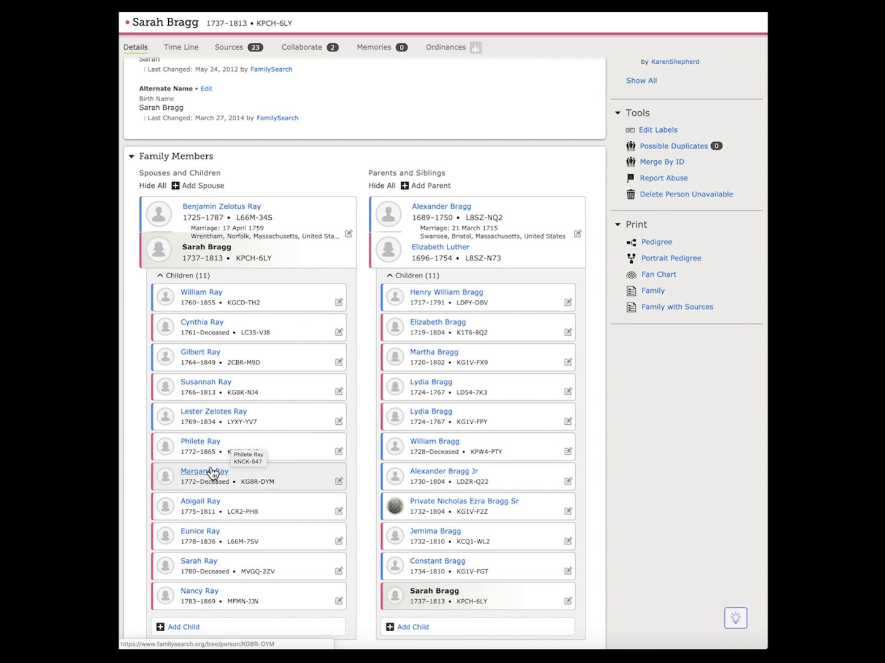
{"action": "mouse_move", "coordinate": [205, 476]}
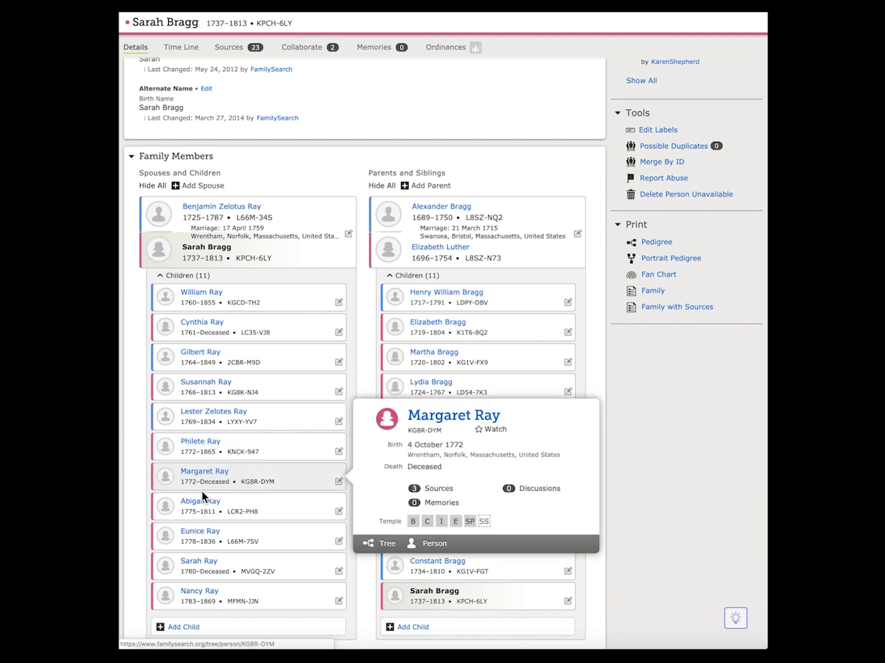
{"action": "left_click", "coordinate": [207, 446]}
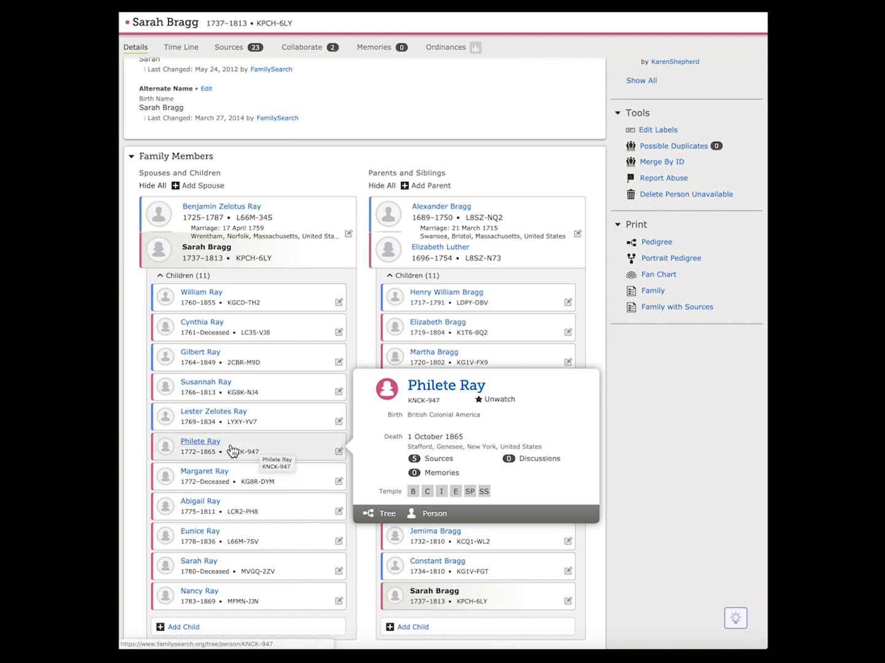
View the summary cards of the four youngest children to check their birth and death places.
{"action": "left_click", "coordinate": [200, 503]}
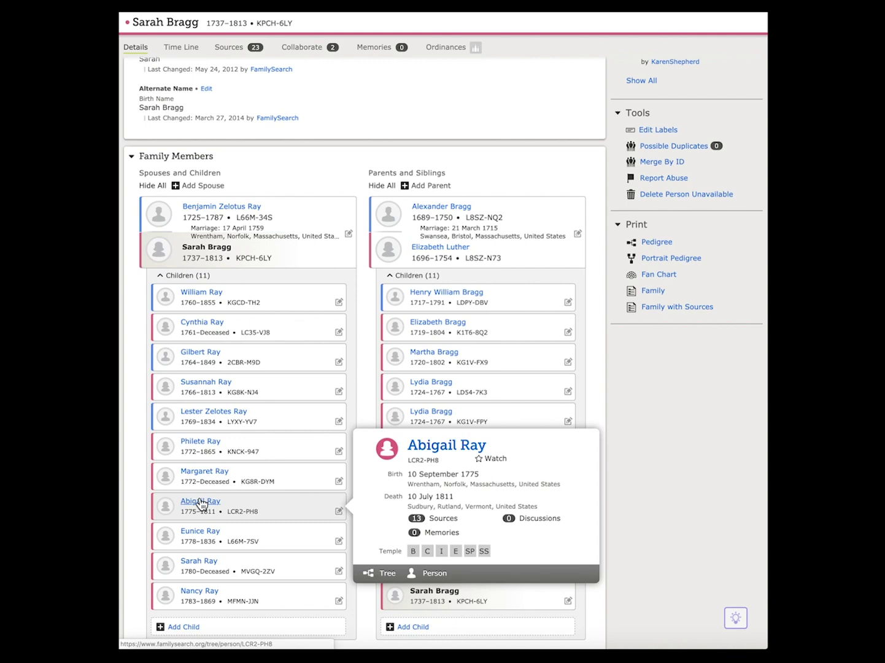
{"action": "mouse_move", "coordinate": [198, 534]}
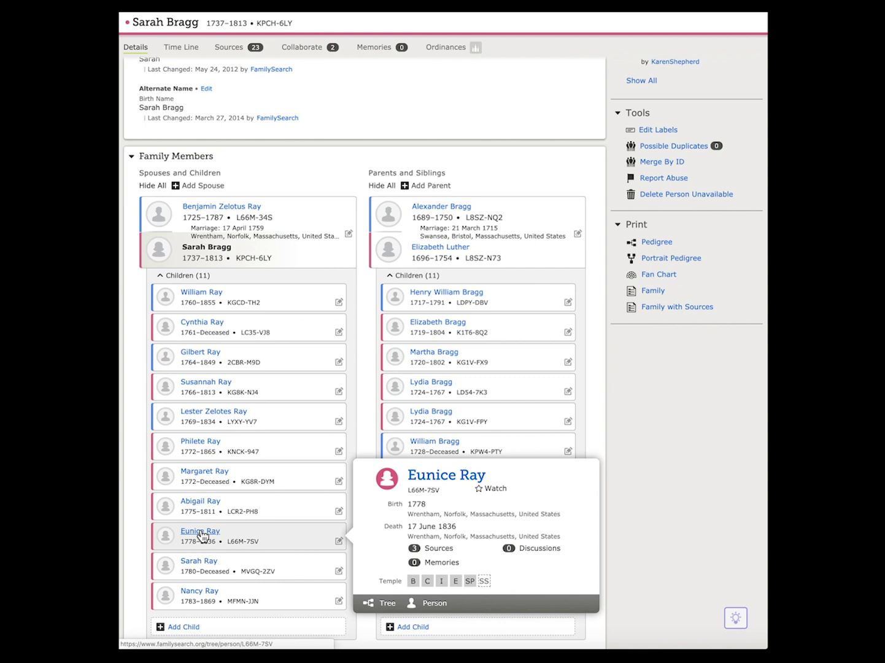
{"action": "left_click", "coordinate": [191, 563]}
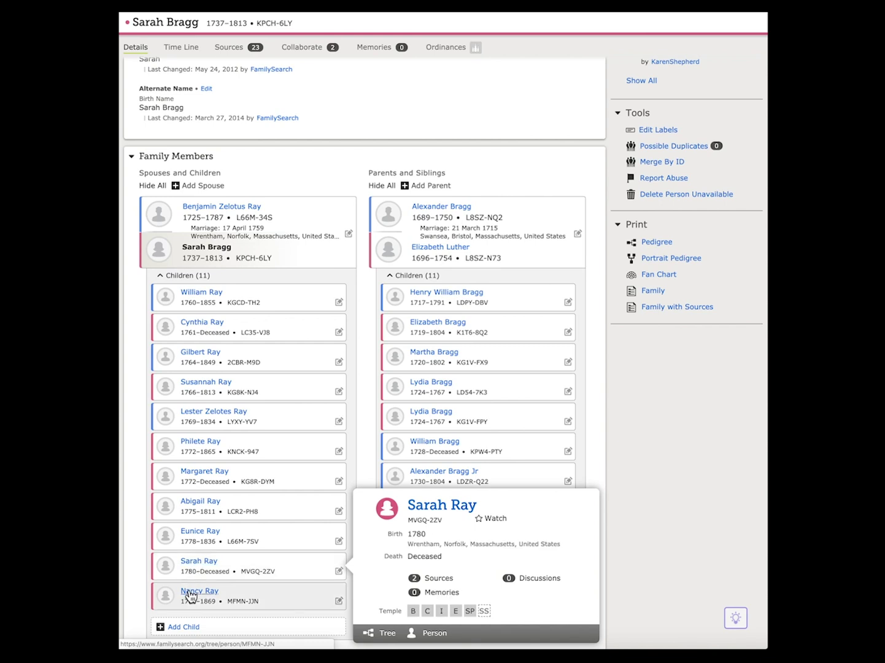
{"action": "left_click", "coordinate": [210, 593]}
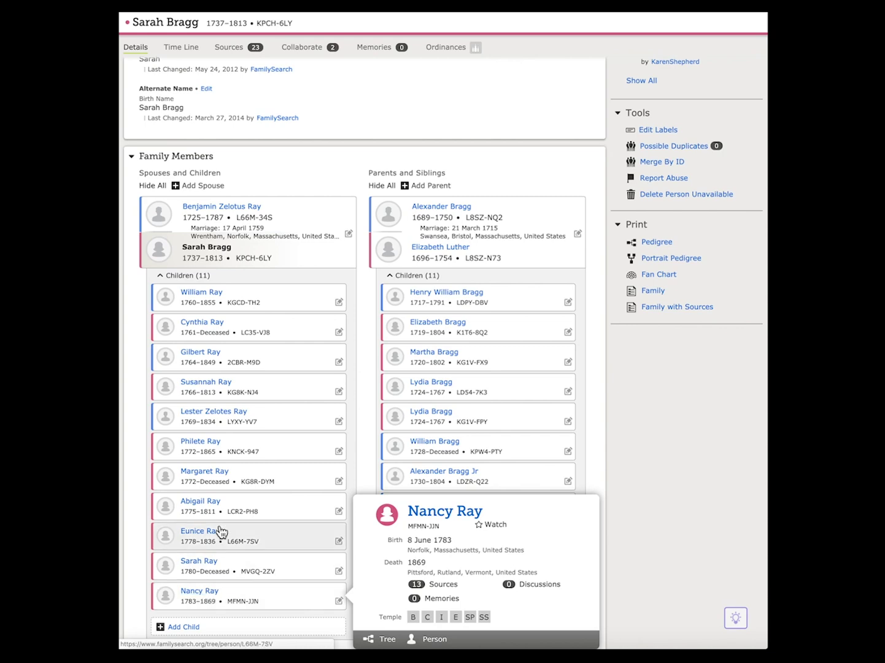
Compare the daughter's recorded birth and death places in Vitals with her marriage and children under Family Members.
{"action": "scroll", "coordinate": [228, 508], "scroll_direction": "up", "scroll_amount": 3}
{"action": "scroll", "coordinate": [231, 508], "scroll_direction": "up", "scroll_amount": 3}
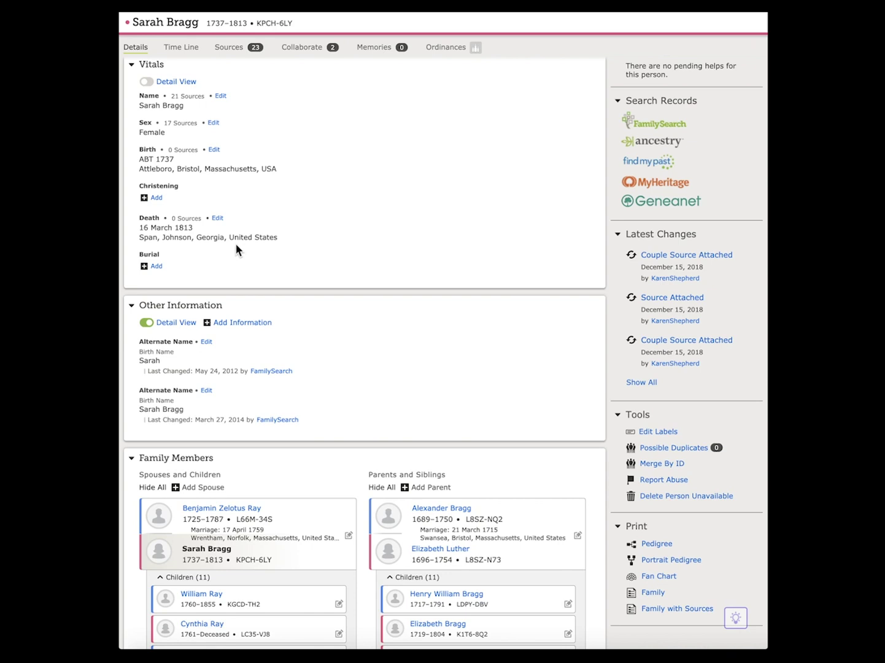
{"action": "scroll", "coordinate": [225, 460], "scroll_direction": "down", "scroll_amount": 5}
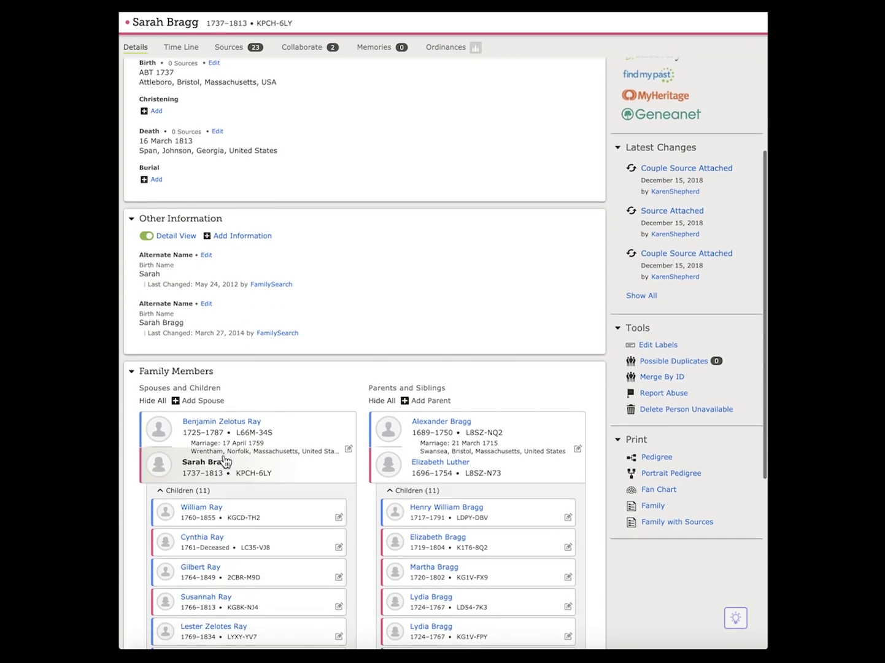
{"action": "scroll", "coordinate": [224, 455], "scroll_direction": "down", "scroll_amount": 5}
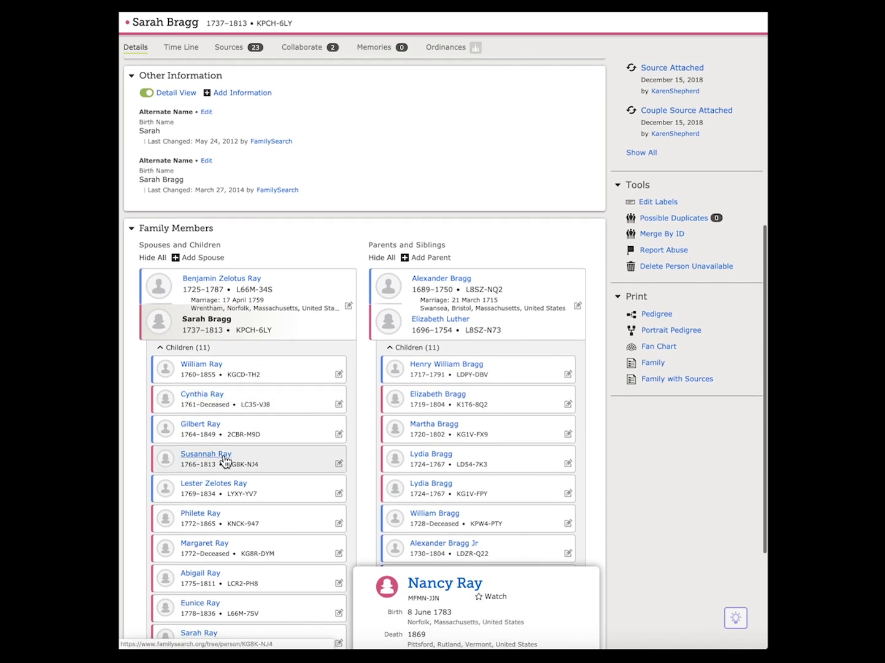
{"action": "scroll", "coordinate": [225, 461], "scroll_direction": "down", "scroll_amount": 1}
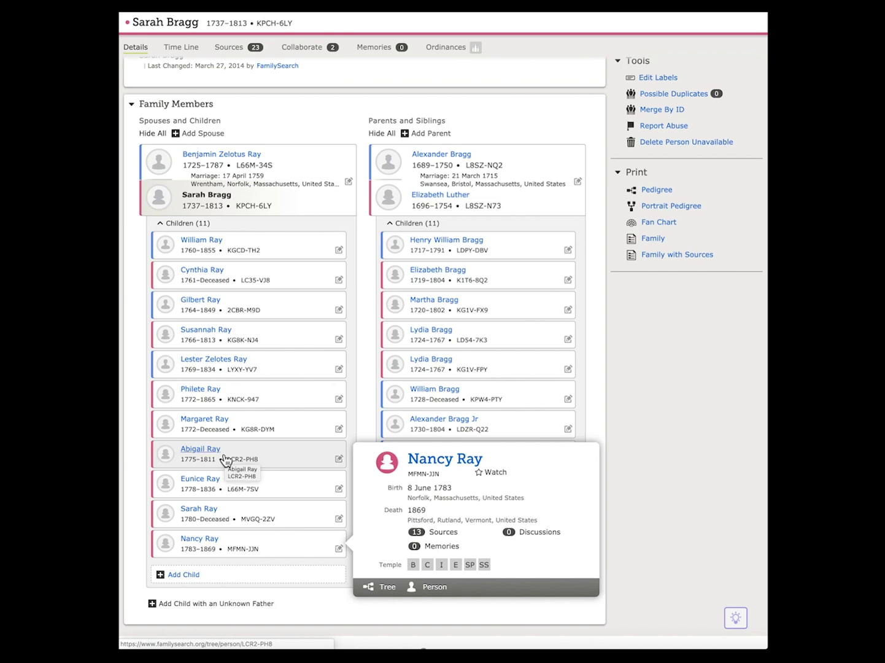
{"action": "scroll", "coordinate": [230, 402], "scroll_direction": "up", "scroll_amount": 5}
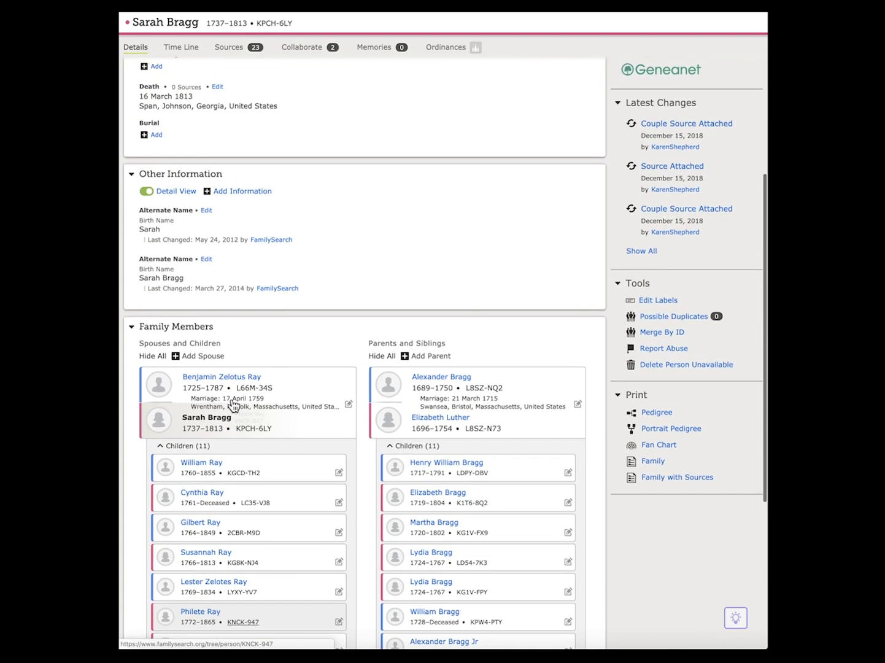
{"action": "scroll", "coordinate": [232, 405], "scroll_direction": "up", "scroll_amount": 3}
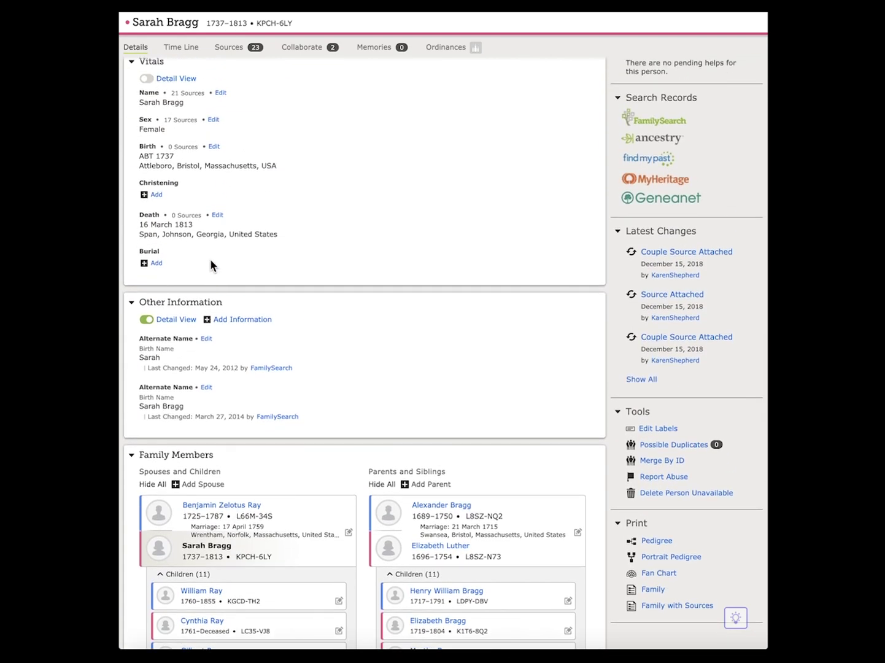
Open the daughter's sources, expand the first 1759 "Massachusetts Marriages, 1841-1915" entry and turn on Detail View.
{"action": "scroll", "coordinate": [210, 266], "scroll_direction": "up", "scroll_amount": 3}
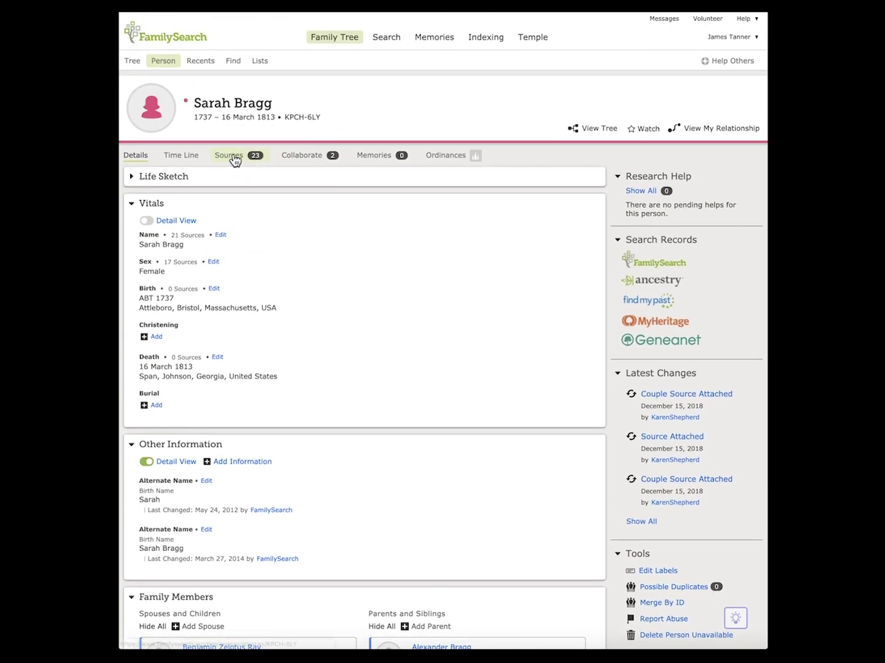
{"action": "left_click", "coordinate": [235, 160]}
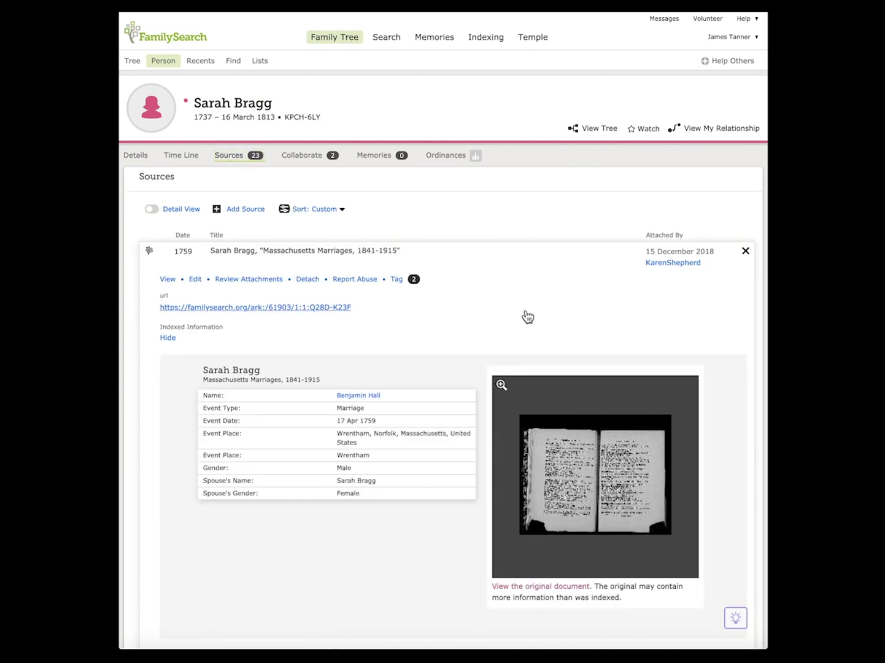
{"action": "left_click", "coordinate": [746, 251]}
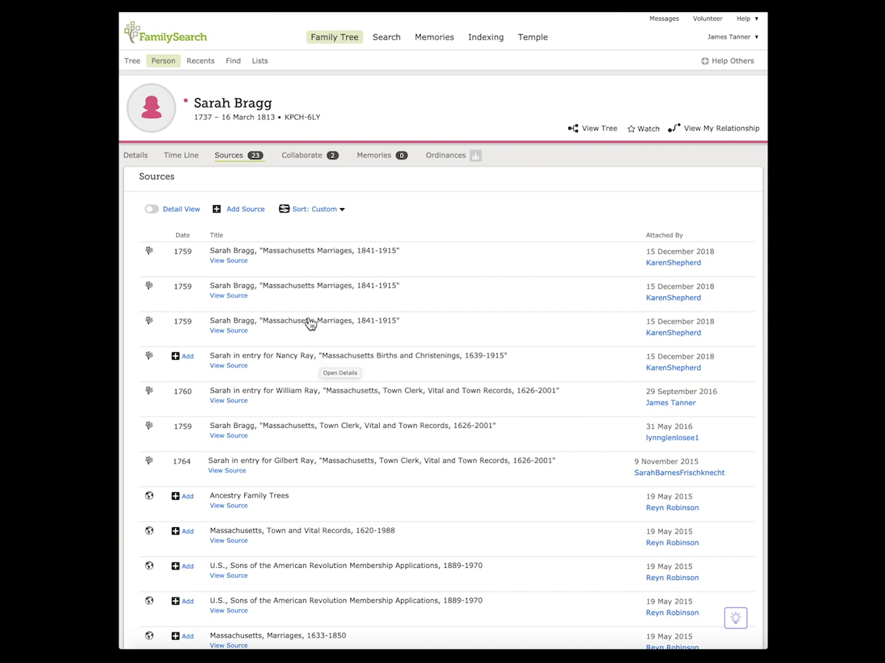
{"action": "left_click", "coordinate": [308, 254]}
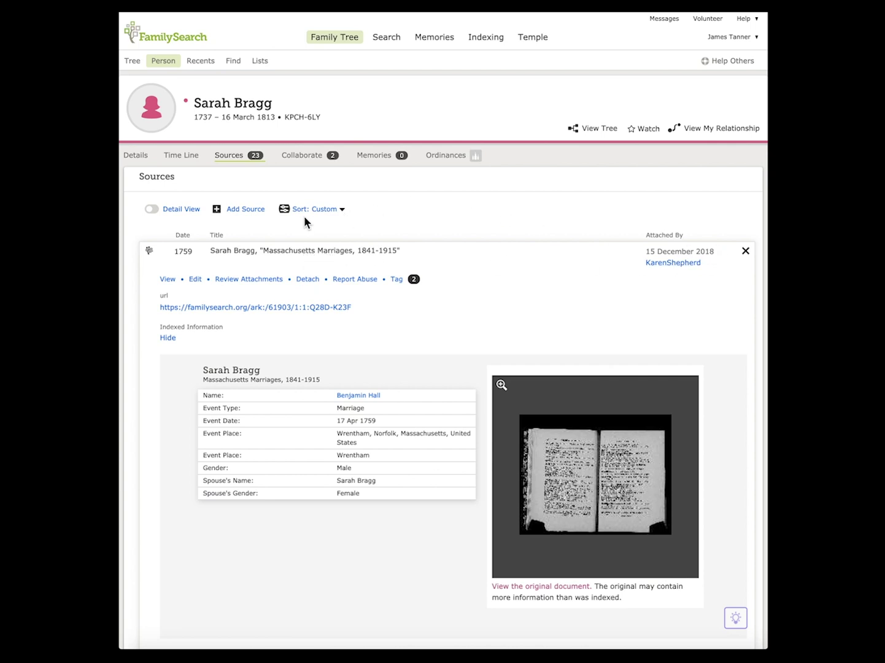
{"action": "left_click", "coordinate": [153, 210]}
Open the record of the second 1759 "Massachusetts Marriages, 1841-1915" source and zoom in on its original film image.
{"action": "scroll", "coordinate": [223, 355], "scroll_direction": "down", "scroll_amount": 3}
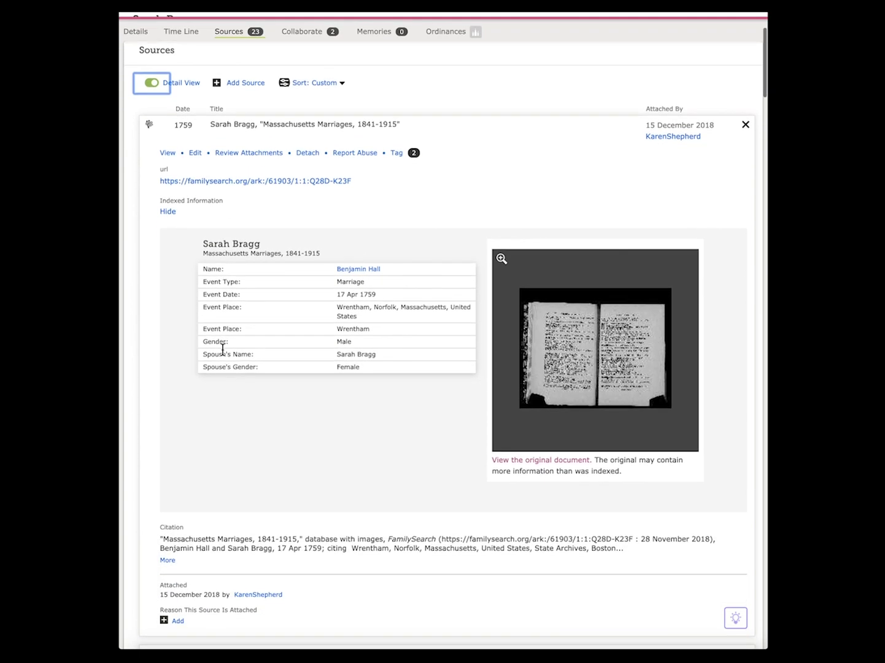
{"action": "scroll", "coordinate": [222, 355], "scroll_direction": "down", "scroll_amount": 6}
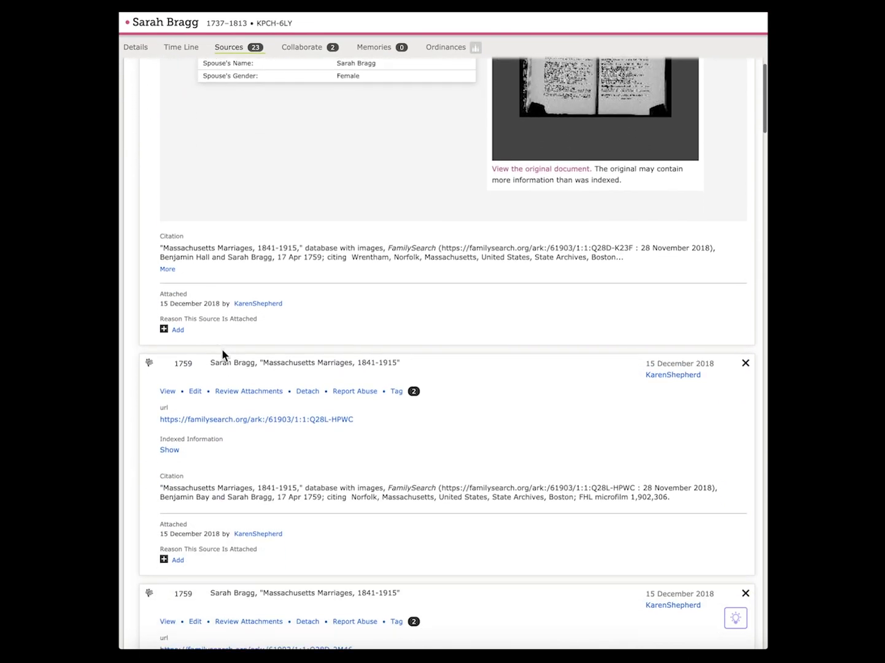
{"action": "scroll", "coordinate": [222, 355], "scroll_direction": "down", "scroll_amount": 2}
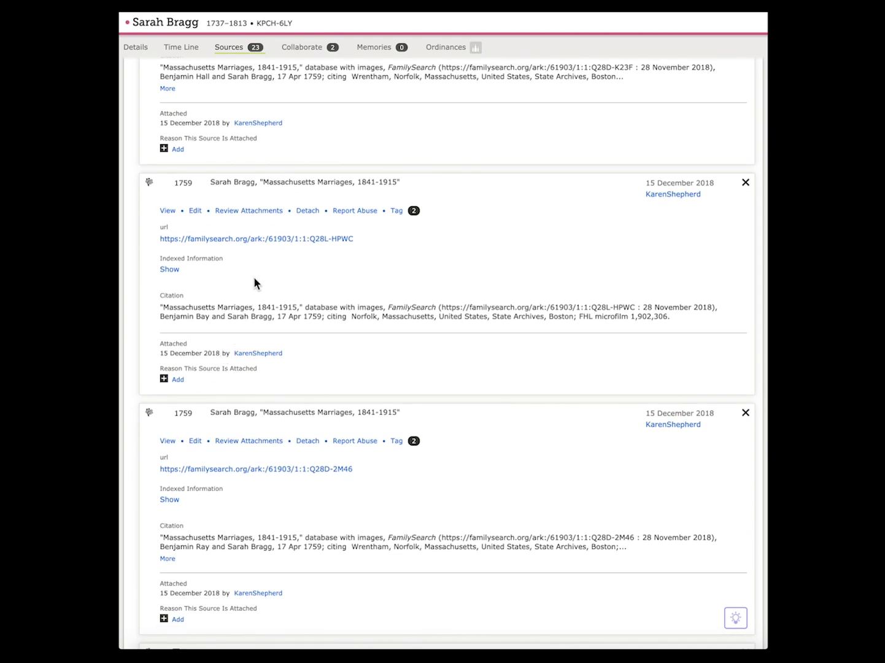
{"action": "left_click", "coordinate": [276, 237]}
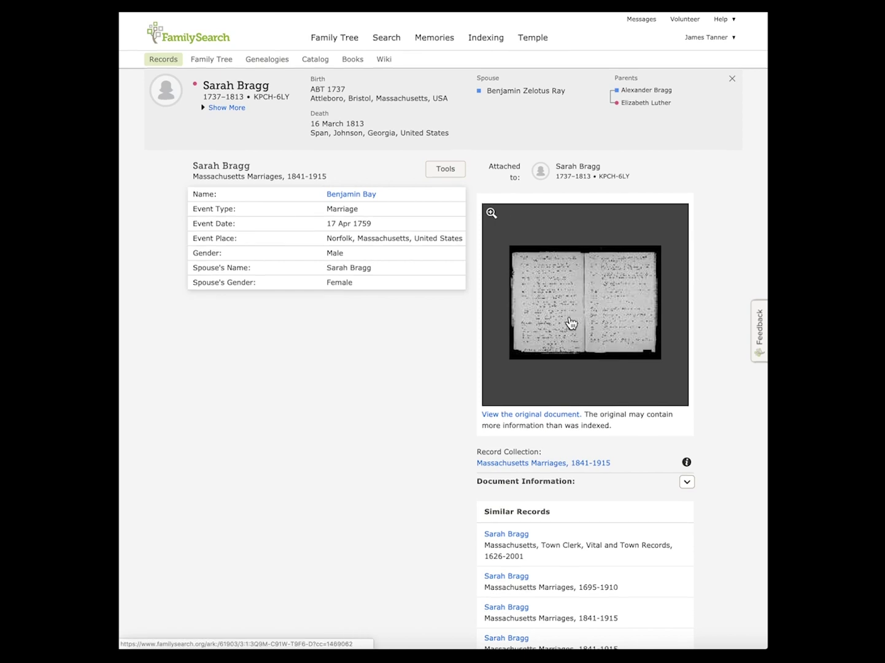
{"action": "left_click", "coordinate": [603, 320]}
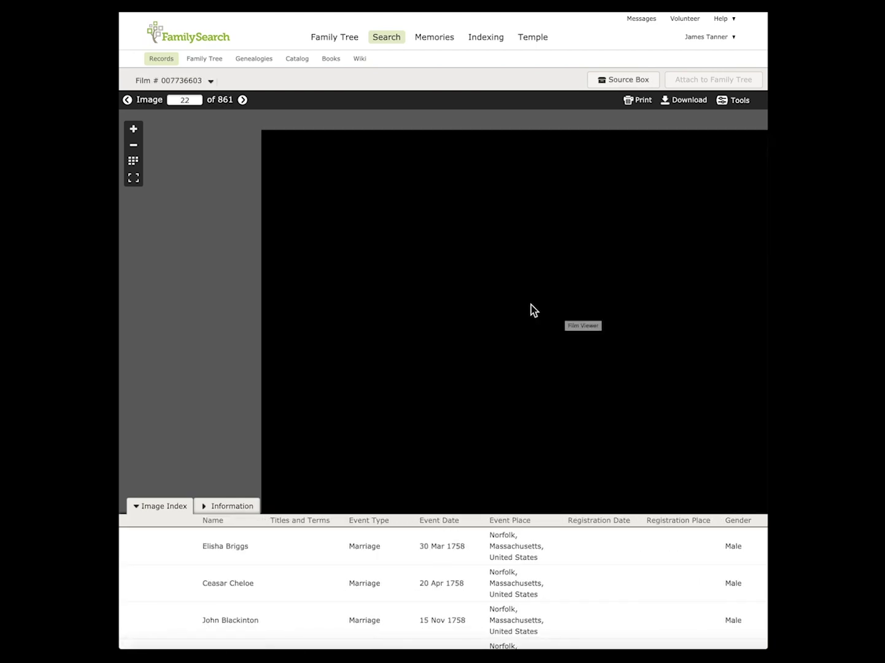
{"action": "scroll", "coordinate": [533, 310], "scroll_direction": "up", "scroll_amount": 4}
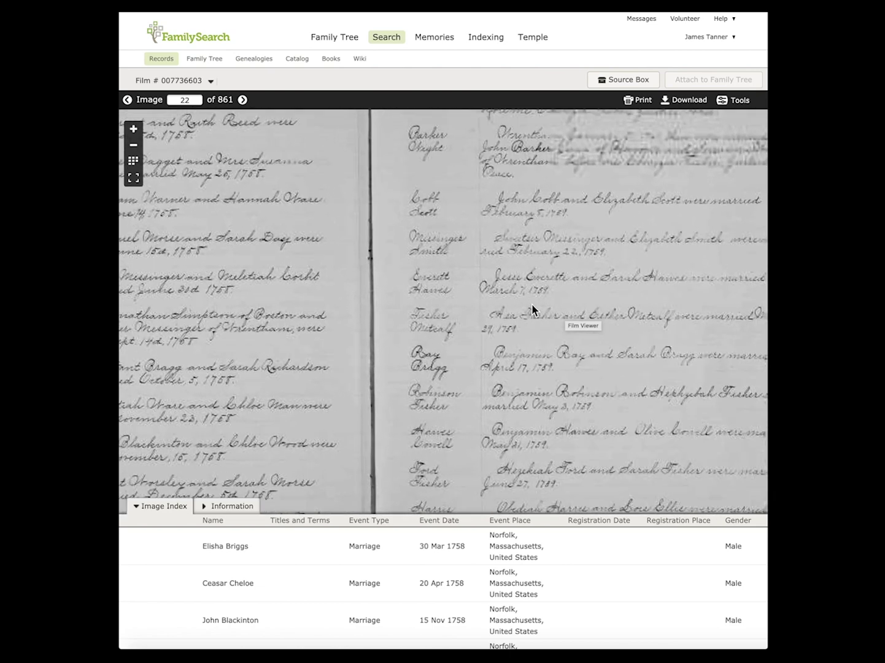
Enlarge the film image and examine the 1758–1760 marriage entries and the places named on both pages.
{"action": "scroll", "coordinate": [531, 309], "scroll_direction": "up", "scroll_amount": 3}
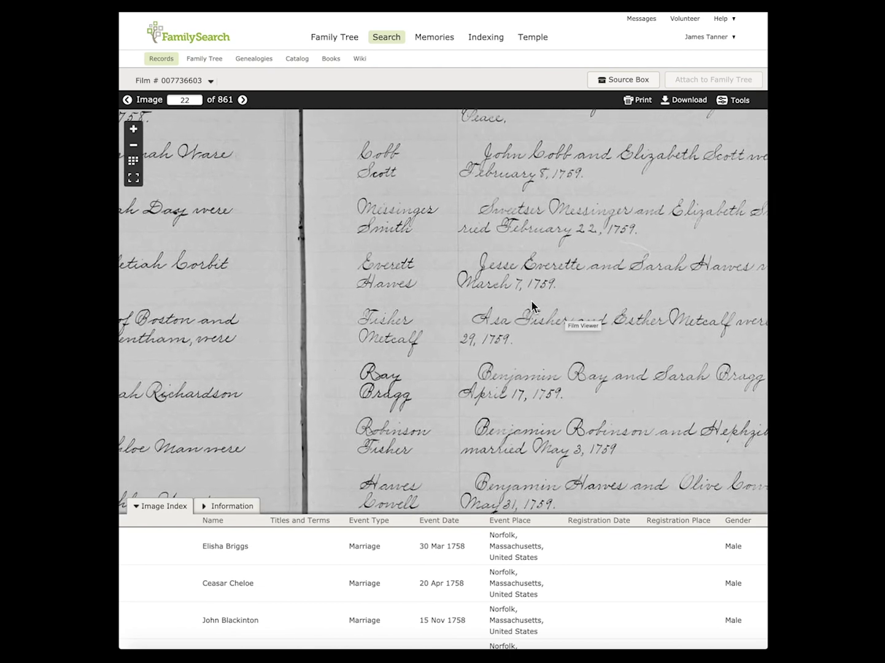
{"action": "left_click_drag", "start_coordinate": [529, 300], "coordinate": [452, 228]}
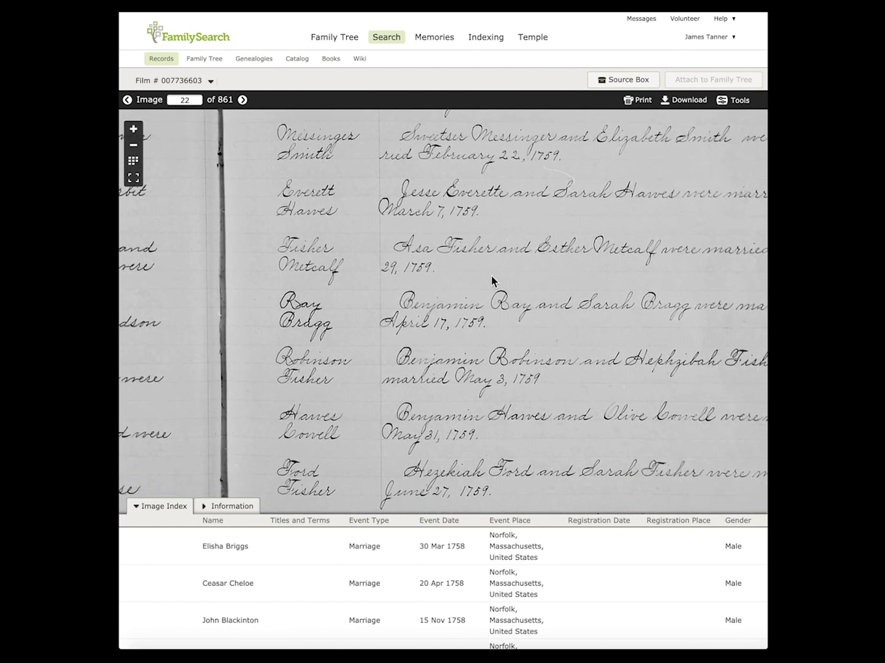
{"action": "left_click_drag", "start_coordinate": [534, 288], "coordinate": [510, 470]}
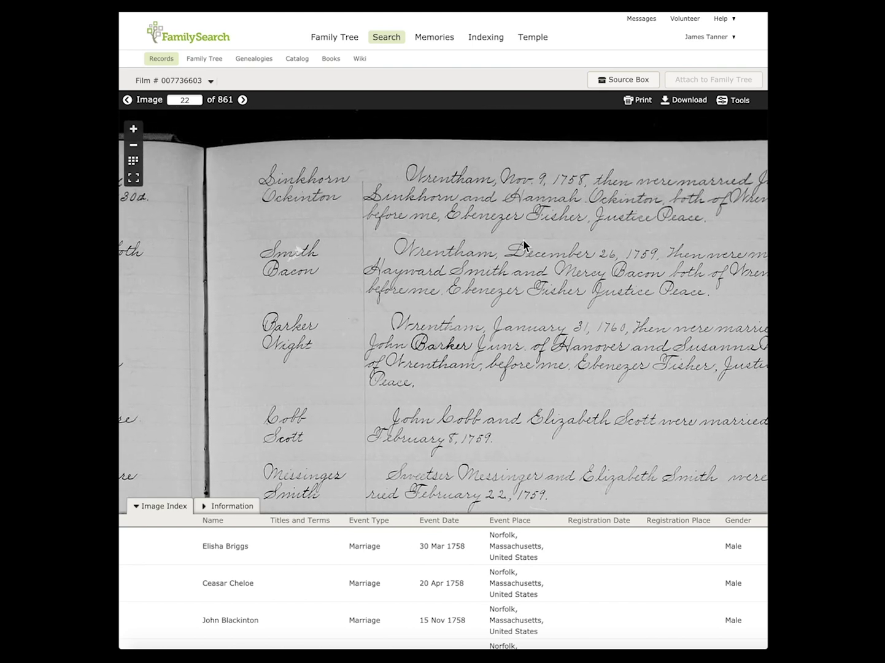
{"action": "left_click_drag", "start_coordinate": [569, 294], "coordinate": [611, 289]}
{"action": "left_click_drag", "start_coordinate": [468, 270], "coordinate": [728, 223]}
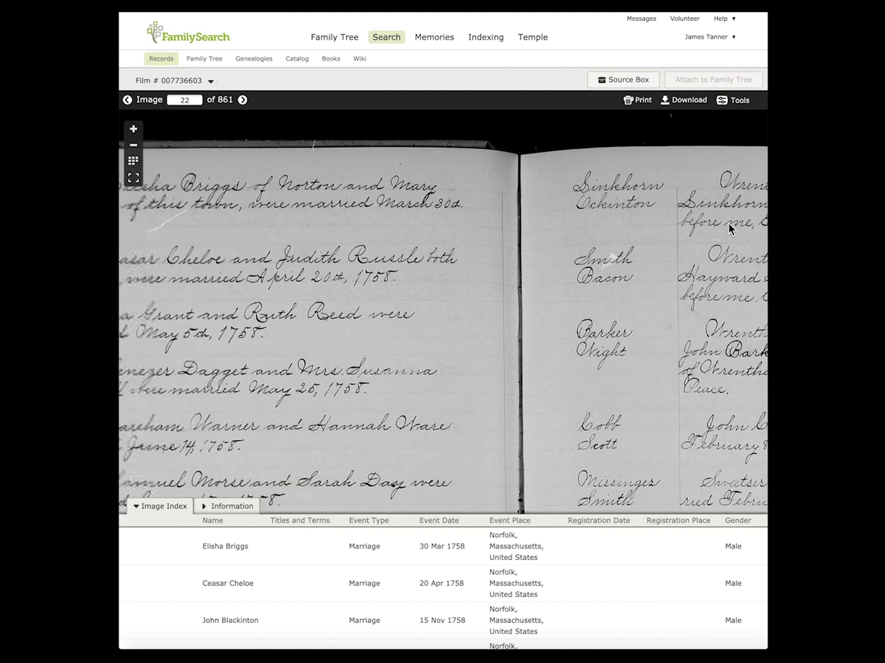
{"action": "left_click_drag", "start_coordinate": [399, 256], "coordinate": [485, 204]}
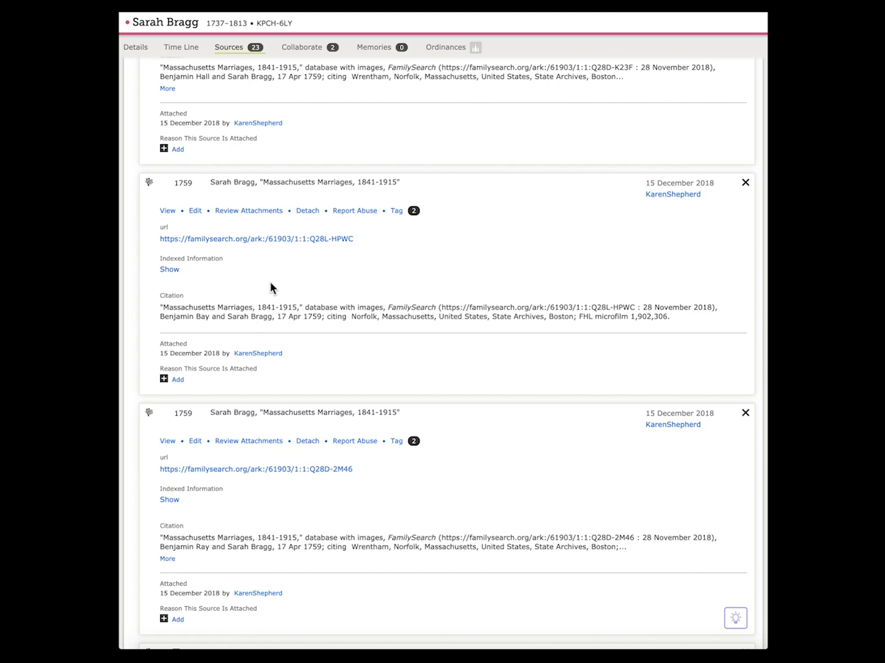
Examine the daughter's further source entries, from the last 1759 "Massachusetts Marriages, 1841-1915" record to the 1760 and 1759 Town Clerk records.
{"action": "scroll", "coordinate": [271, 287], "scroll_direction": "down", "scroll_amount": 2}
{"action": "scroll", "coordinate": [271, 287], "scroll_direction": "down", "scroll_amount": 5}
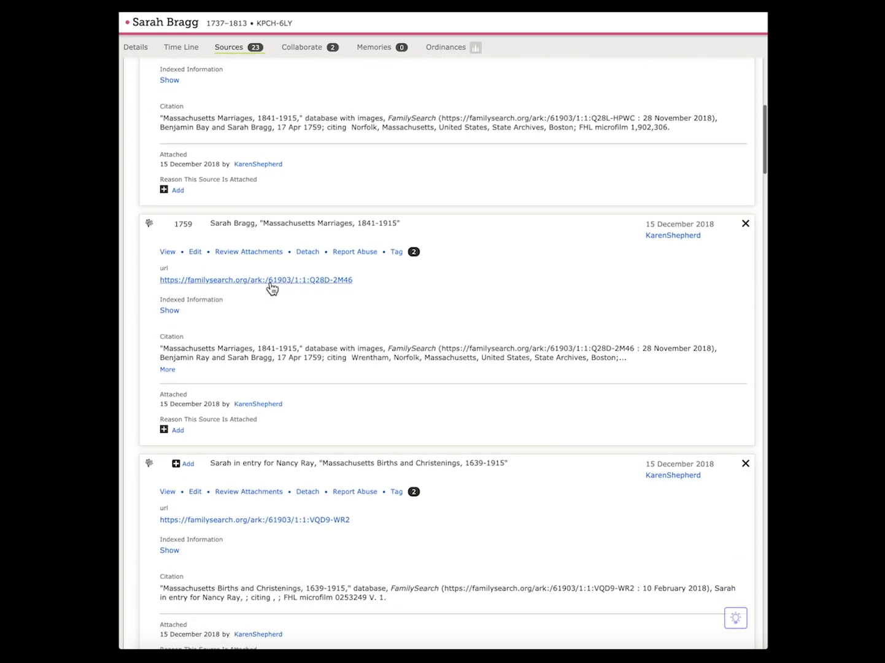
{"action": "scroll", "coordinate": [272, 289], "scroll_direction": "down", "scroll_amount": 4}
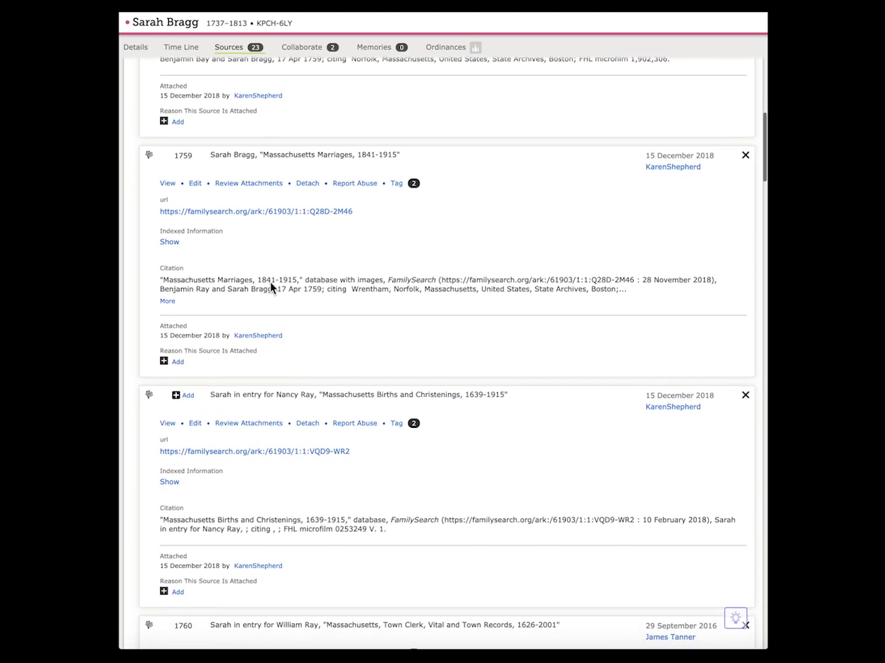
{"action": "scroll", "coordinate": [267, 326], "scroll_direction": "down", "scroll_amount": 2}
{"action": "scroll", "coordinate": [268, 331], "scroll_direction": "down", "scroll_amount": 1}
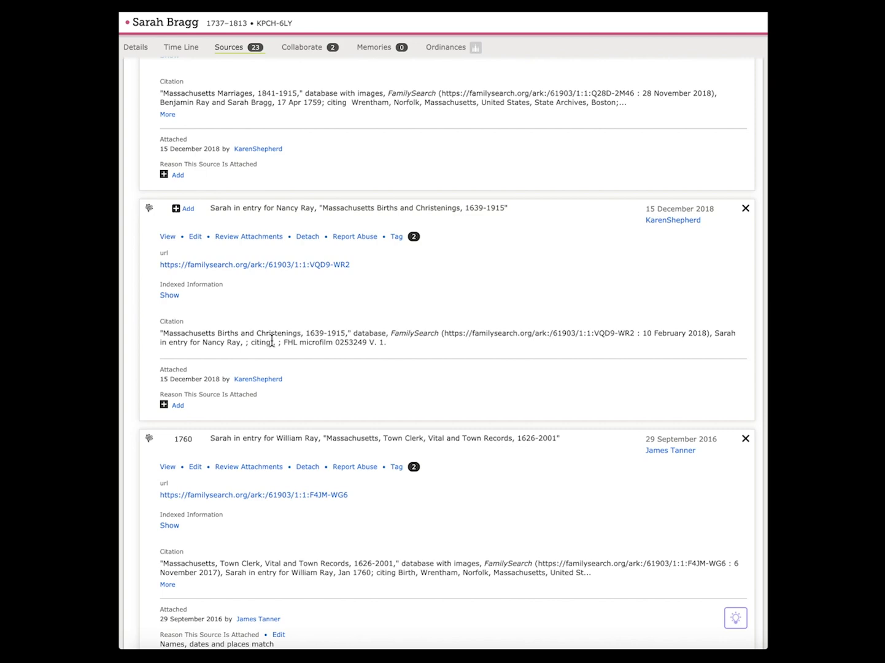
{"action": "scroll", "coordinate": [272, 341], "scroll_direction": "down", "scroll_amount": 5}
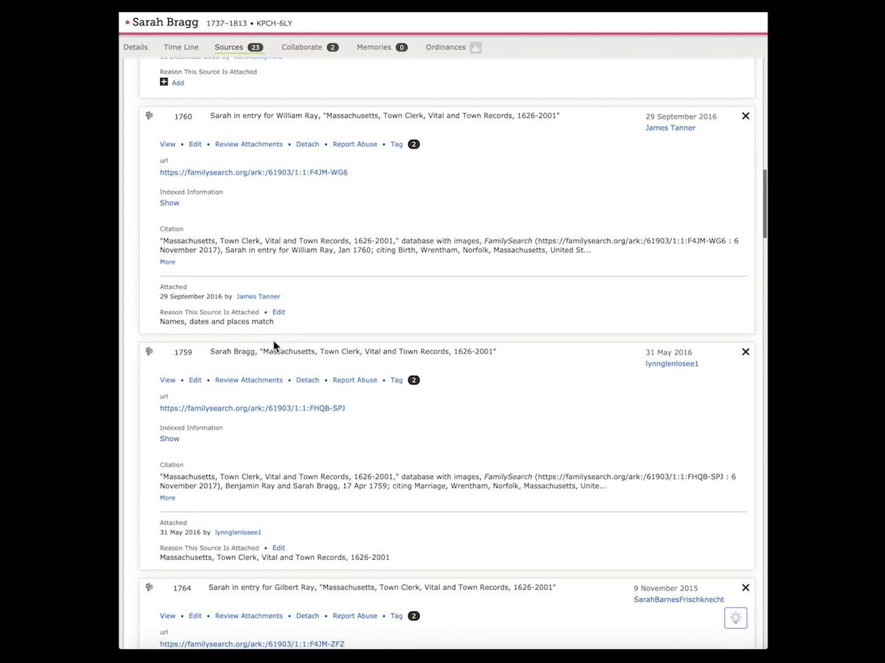
{"action": "scroll", "coordinate": [274, 346], "scroll_direction": "down", "scroll_amount": 1}
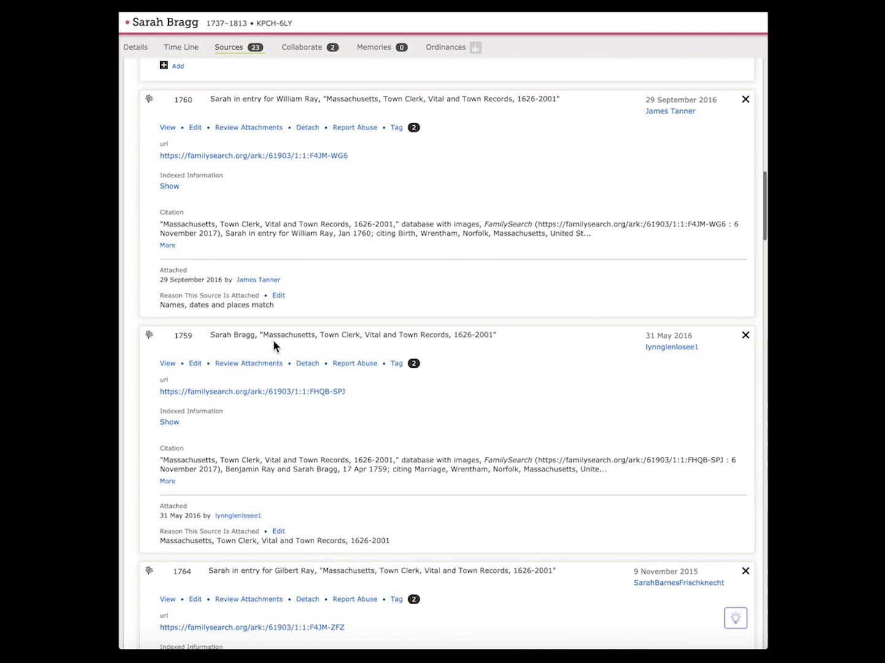
{"action": "scroll", "coordinate": [274, 345], "scroll_direction": "down", "scroll_amount": 1}
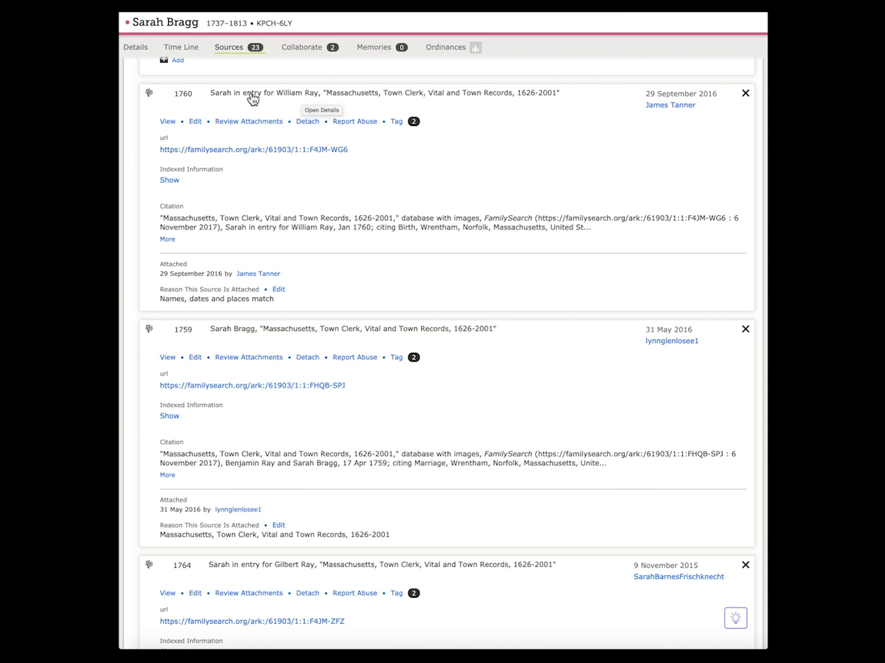
{"action": "left_click", "coordinate": [237, 150]}
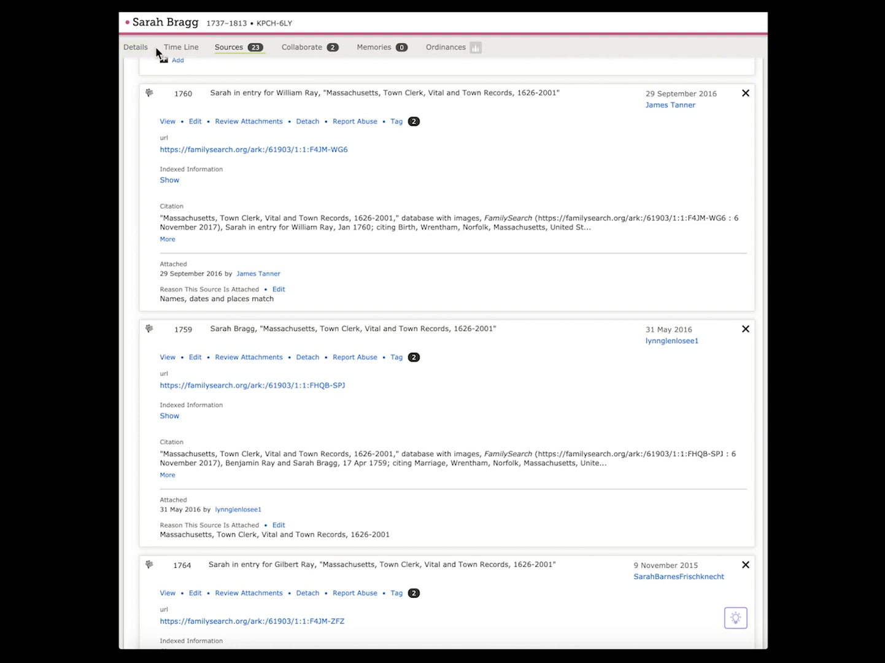
From the daughter's Family Members, open the profile of her child listed as 1772–1865 and review that child's vitals and family.
{"action": "left_click", "coordinate": [140, 49]}
{"action": "scroll", "coordinate": [196, 342], "scroll_direction": "down", "scroll_amount": 3}
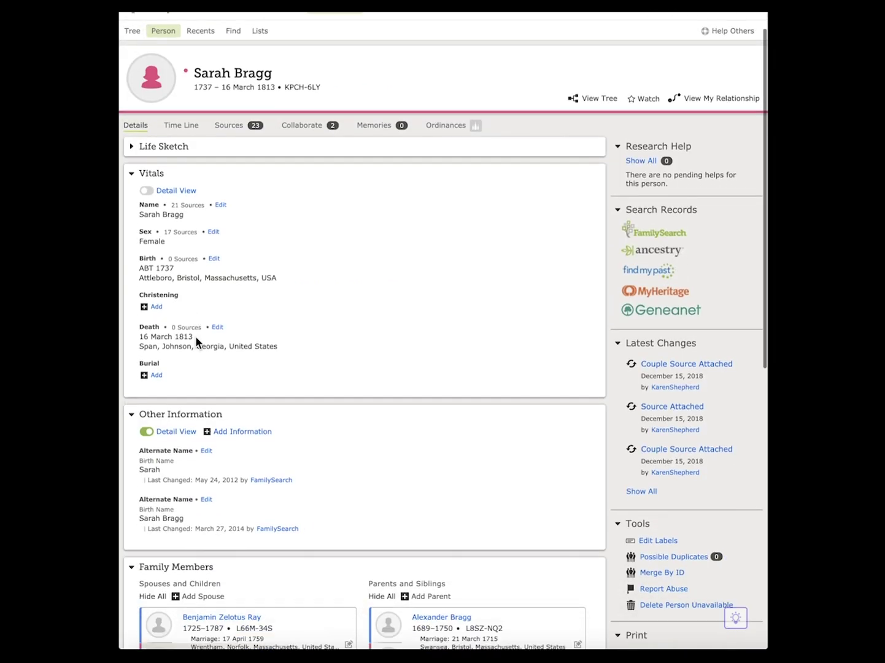
{"action": "scroll", "coordinate": [196, 343], "scroll_direction": "down", "scroll_amount": 5}
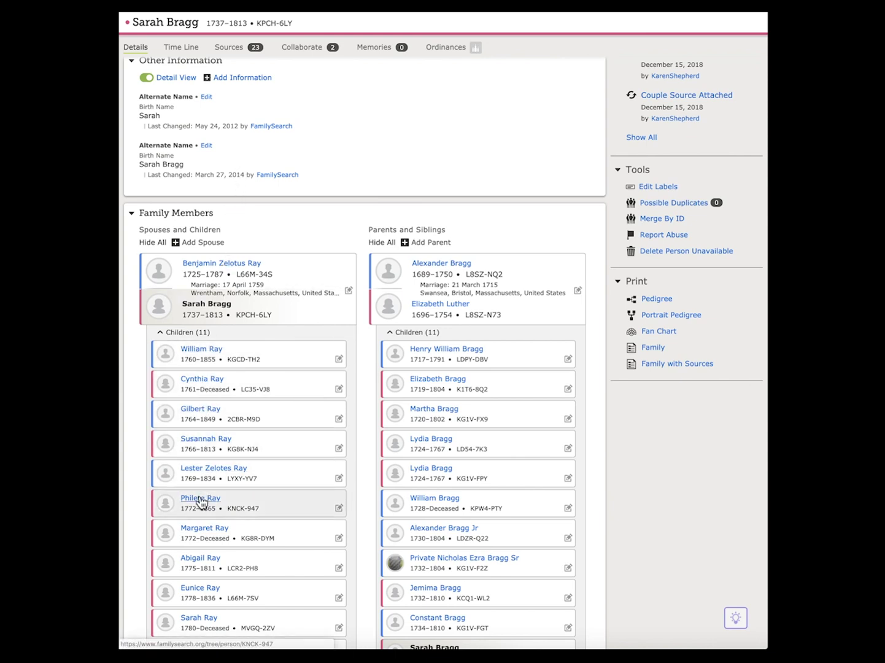
{"action": "mouse_move", "coordinate": [200, 500]}
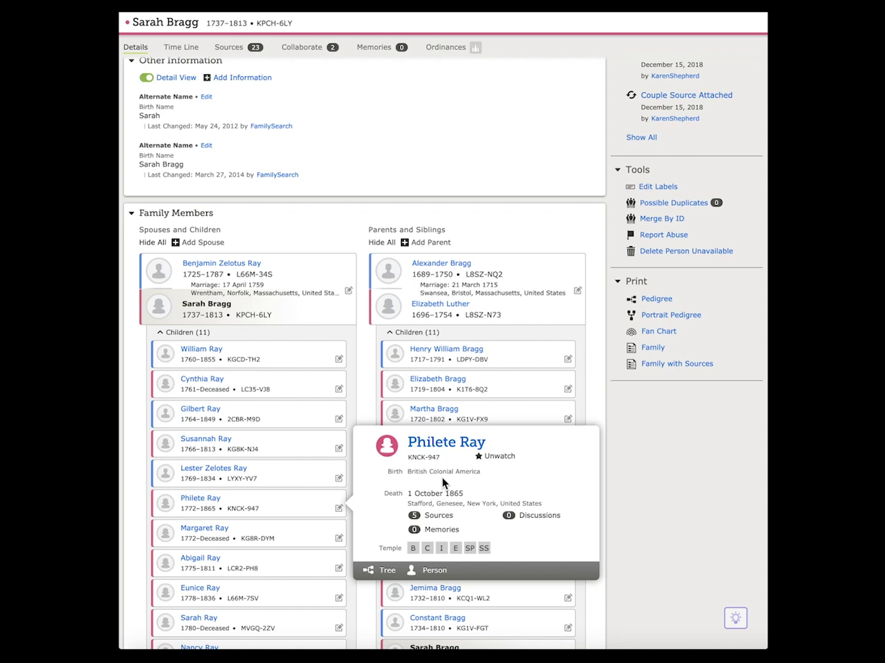
{"action": "left_click", "coordinate": [434, 445]}
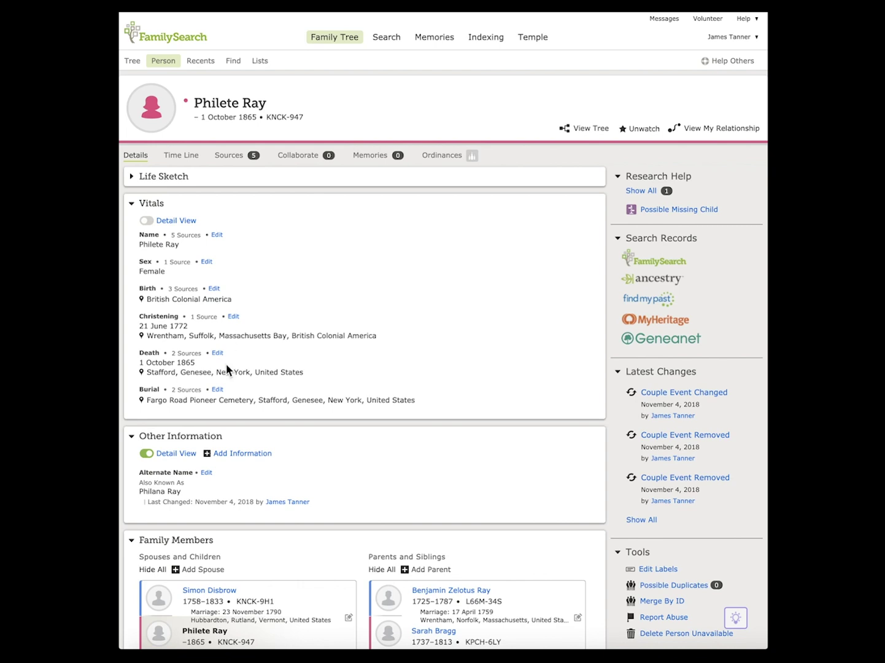
{"action": "scroll", "coordinate": [227, 367], "scroll_direction": "down", "scroll_amount": 5}
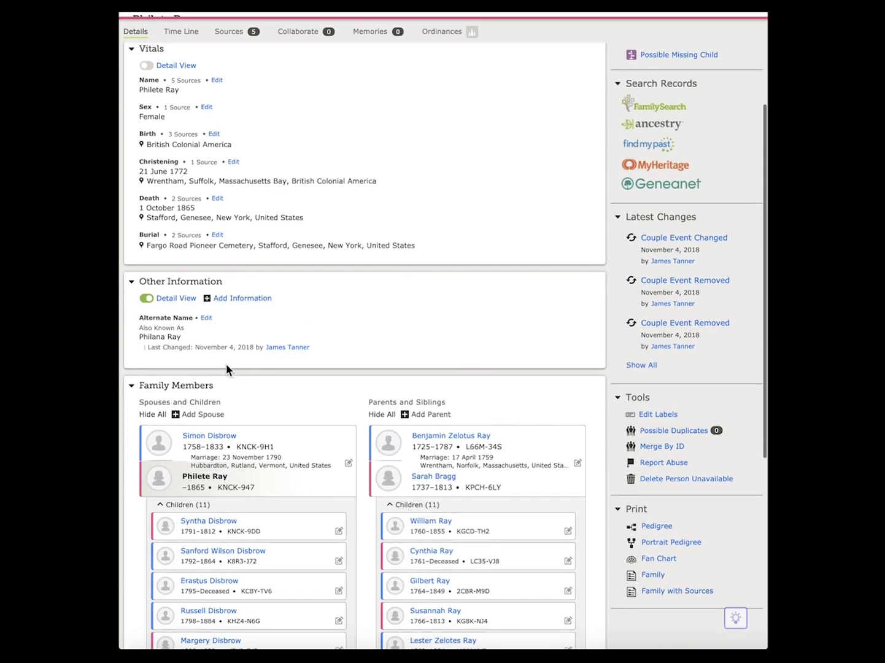
{"action": "scroll", "coordinate": [228, 368], "scroll_direction": "up", "scroll_amount": 3}
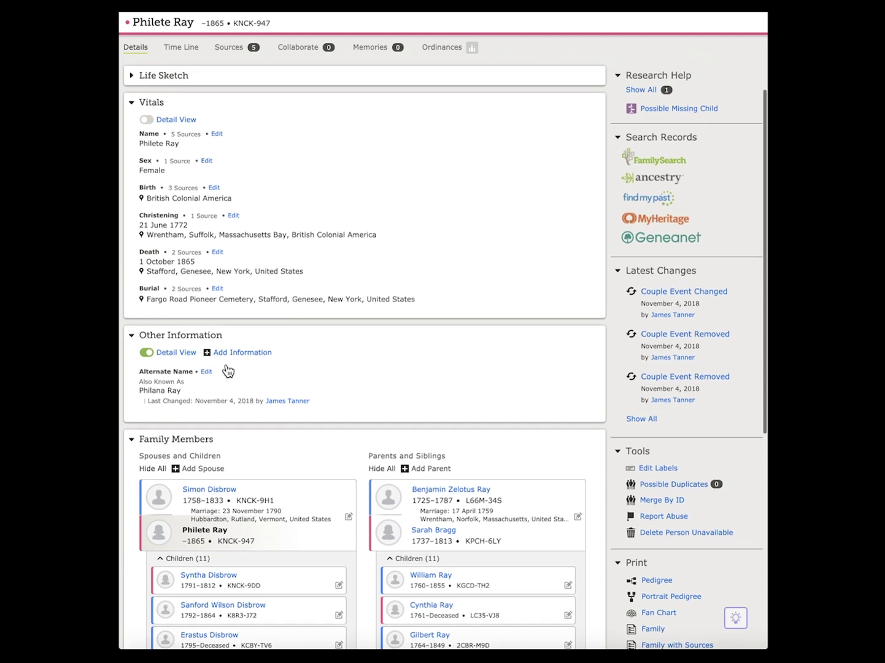
{"action": "scroll", "coordinate": [226, 363], "scroll_direction": "up", "scroll_amount": 3}
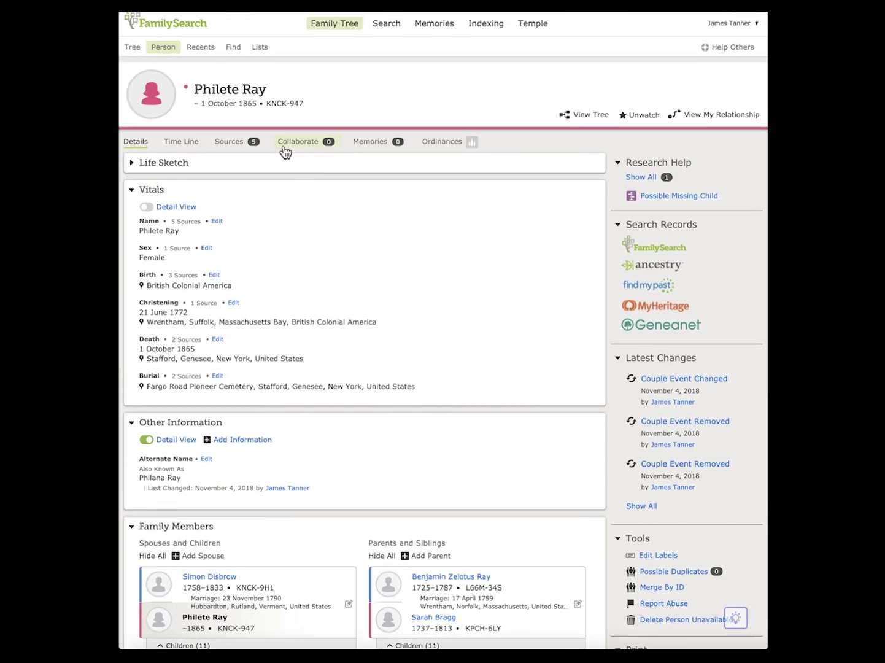
Read the indexed information of this child's "Massachusetts Births and Christenings, 1639-1915" source and return to the child's details.
{"action": "left_click", "coordinate": [228, 143]}
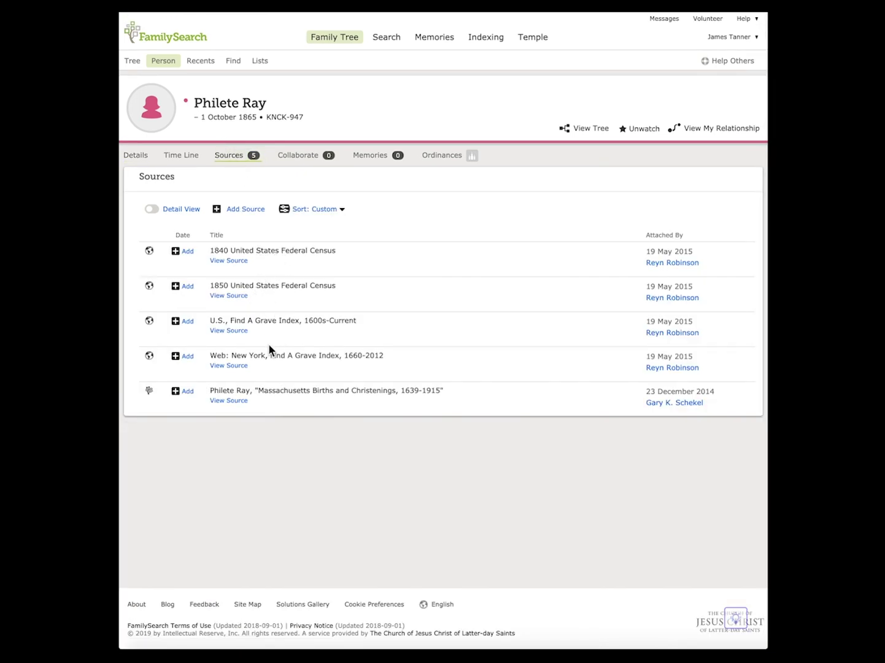
{"action": "left_click", "coordinate": [292, 393]}
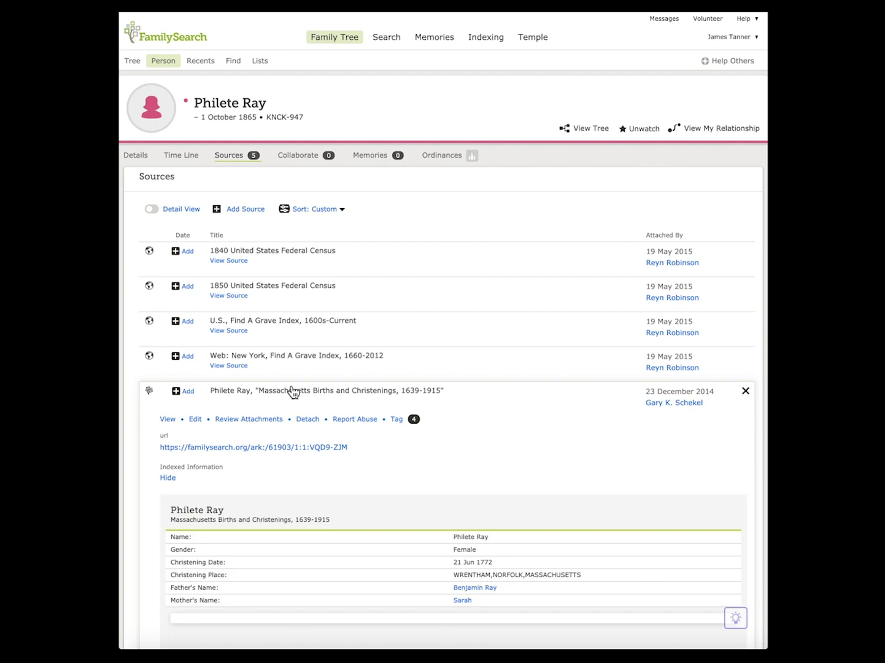
{"action": "scroll", "coordinate": [285, 442], "scroll_direction": "down", "scroll_amount": 2}
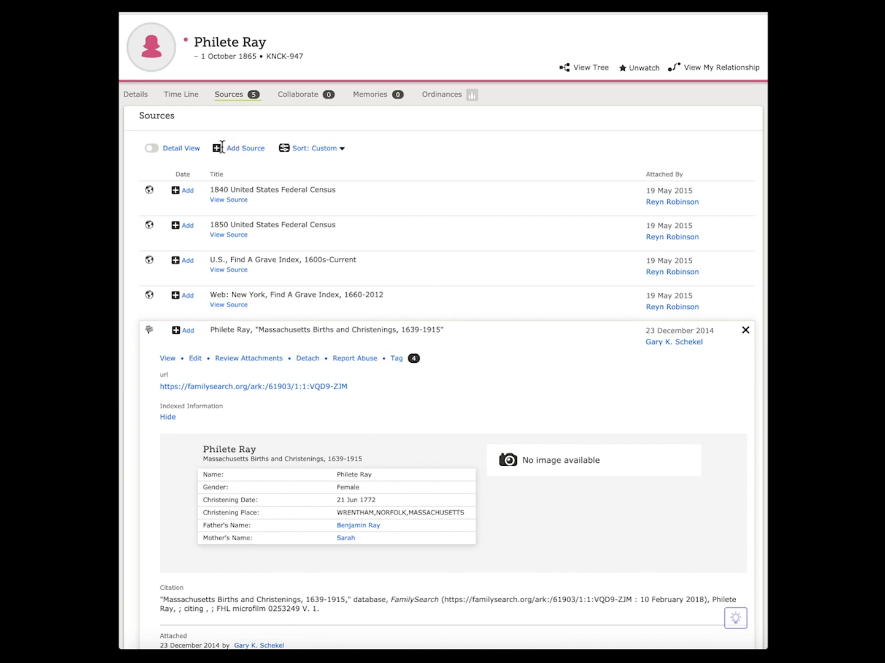
{"action": "left_click", "coordinate": [133, 95]}
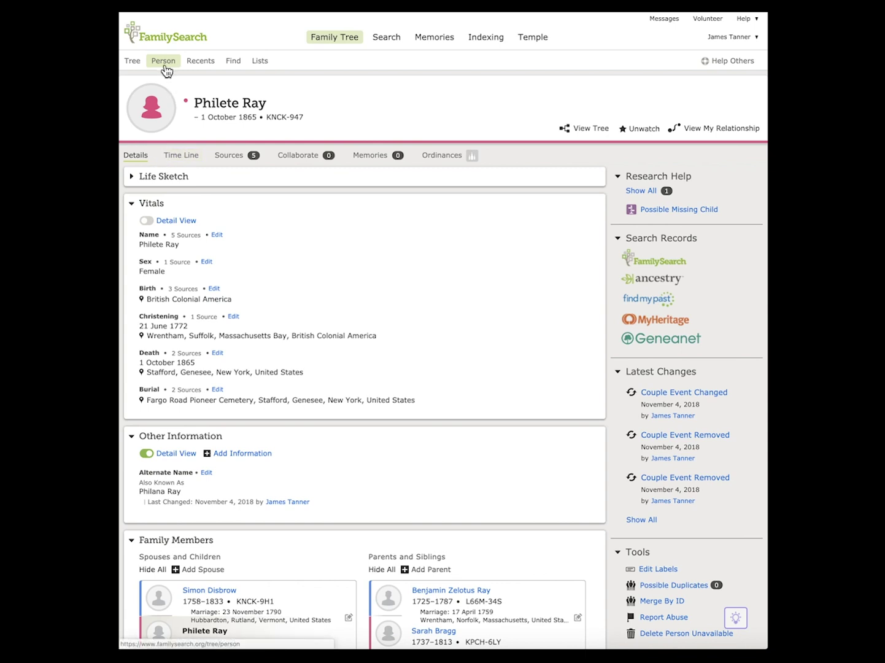
{"action": "left_click", "coordinate": [239, 156]}
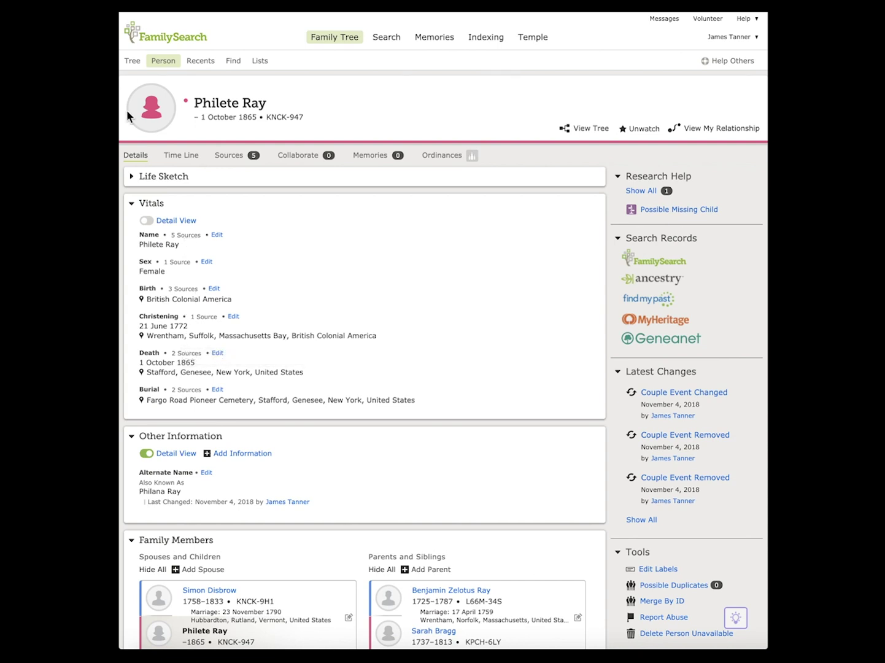
{"action": "left_click", "coordinate": [138, 157]}
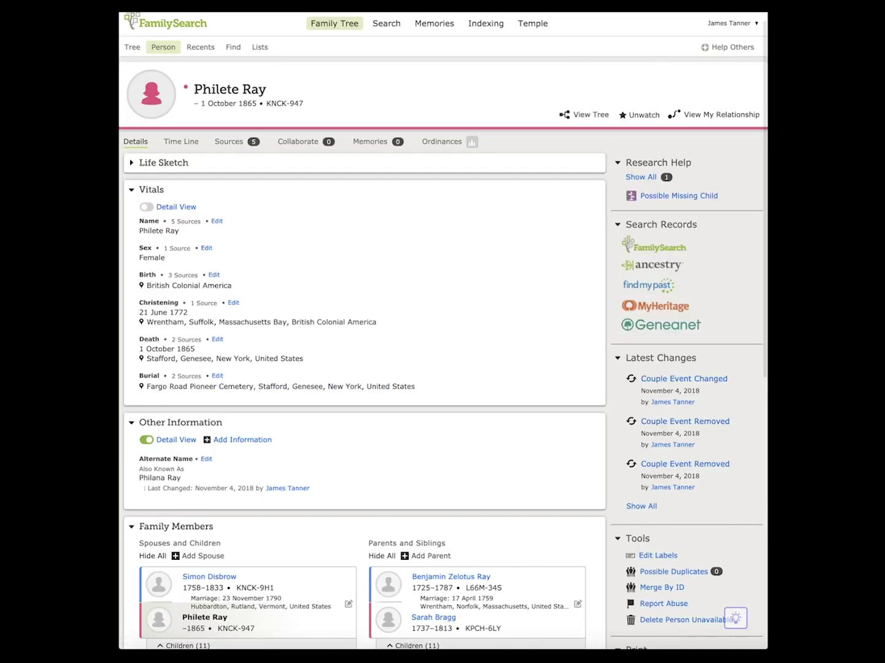
Go back to the mother's Family Members and open the profile of the child listed as 1772–Deceased.
{"action": "key", "text": "alt+Left"}
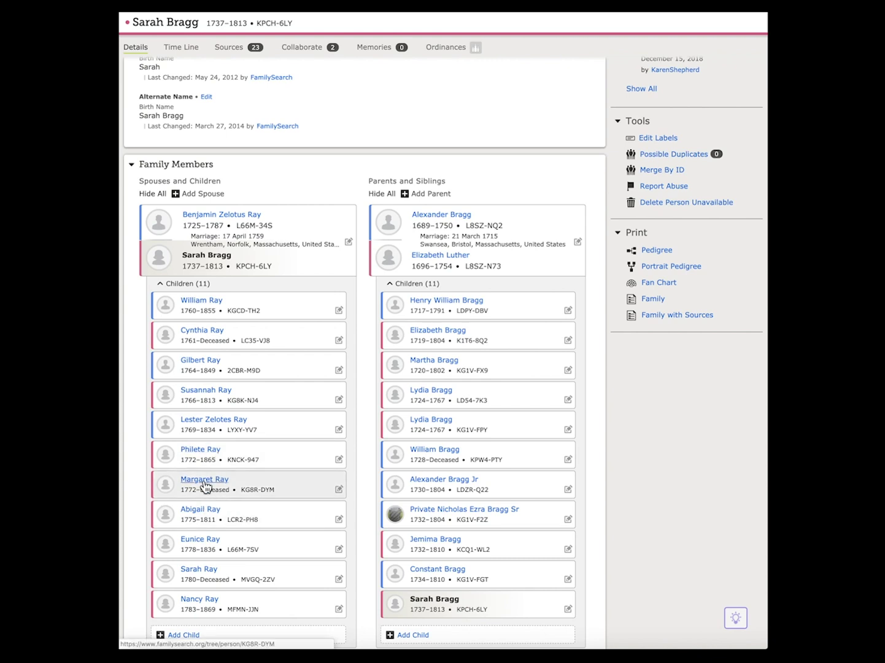
{"action": "mouse_move", "coordinate": [205, 485]}
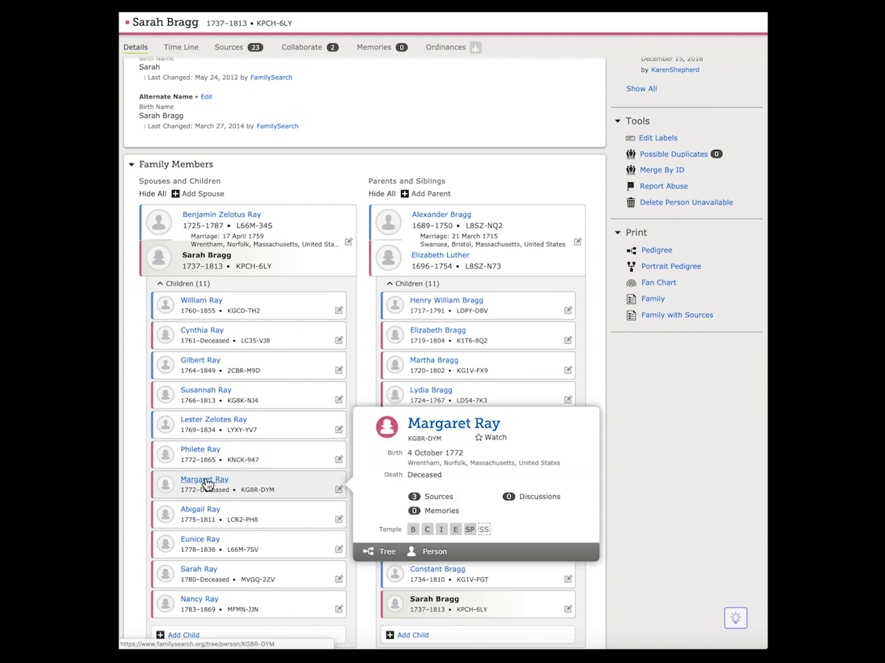
{"action": "left_click", "coordinate": [432, 426]}
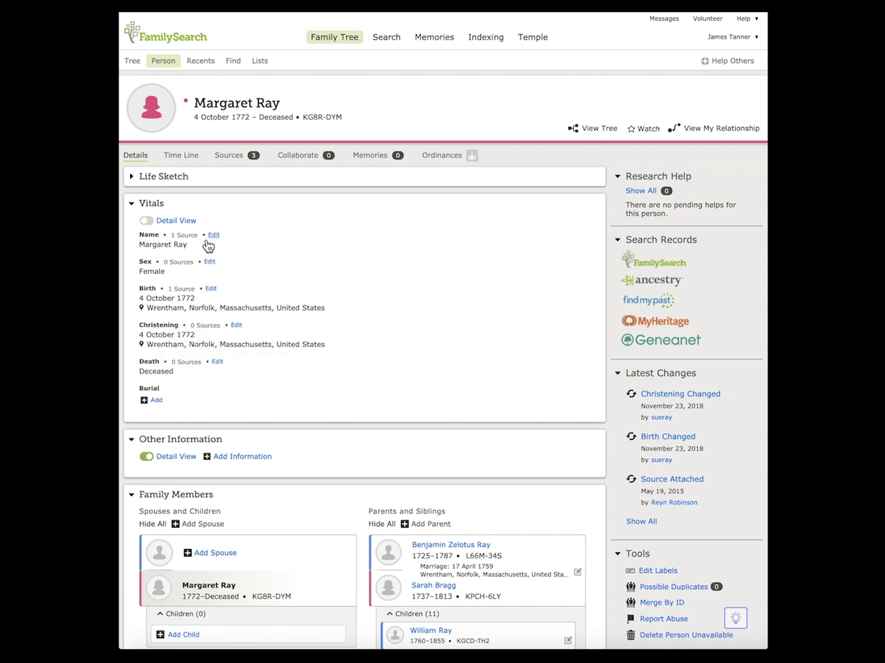
Check the indexed information in this child's "Massachusetts Births and Christenings, 1639-1915" source, collapse it and return to the details.
{"action": "left_click", "coordinate": [236, 158]}
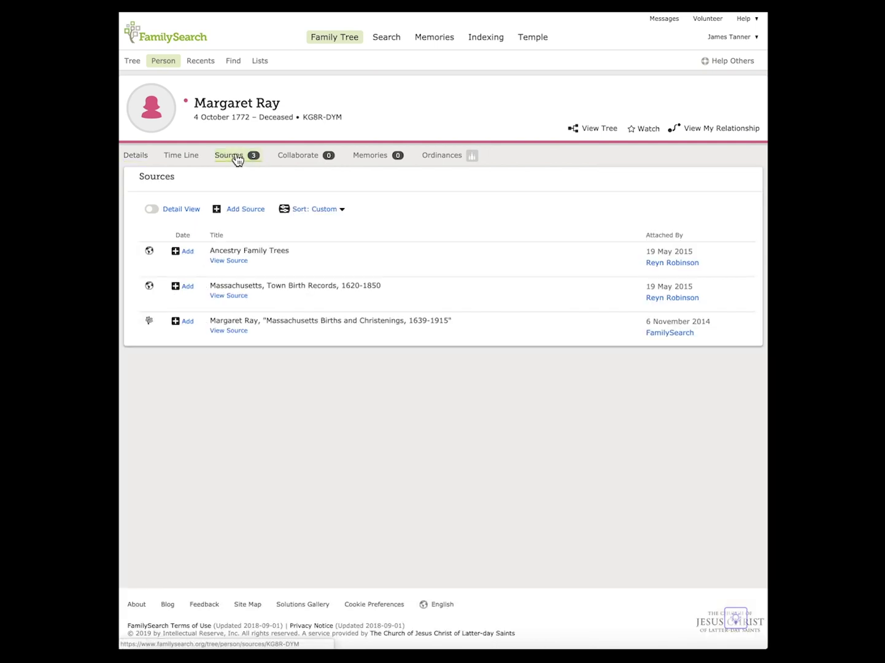
{"action": "left_click", "coordinate": [307, 323]}
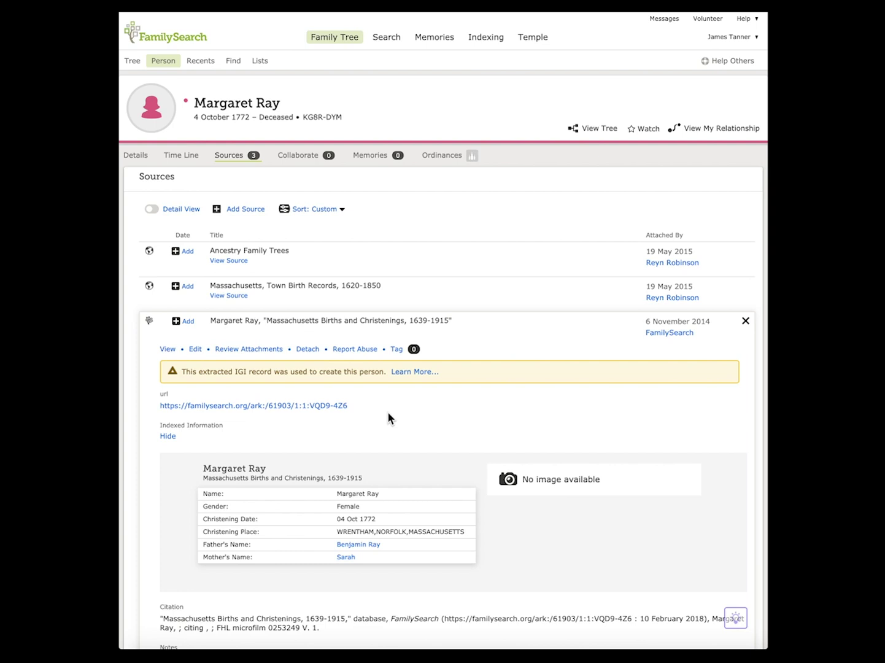
{"action": "left_click", "coordinate": [745, 321]}
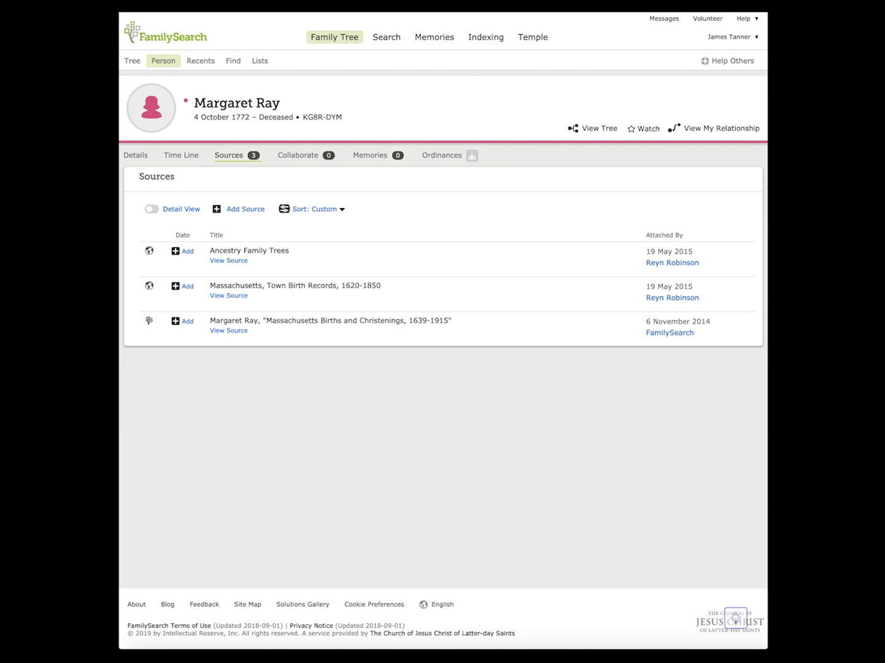
{"action": "key", "text": "alt+Left"}
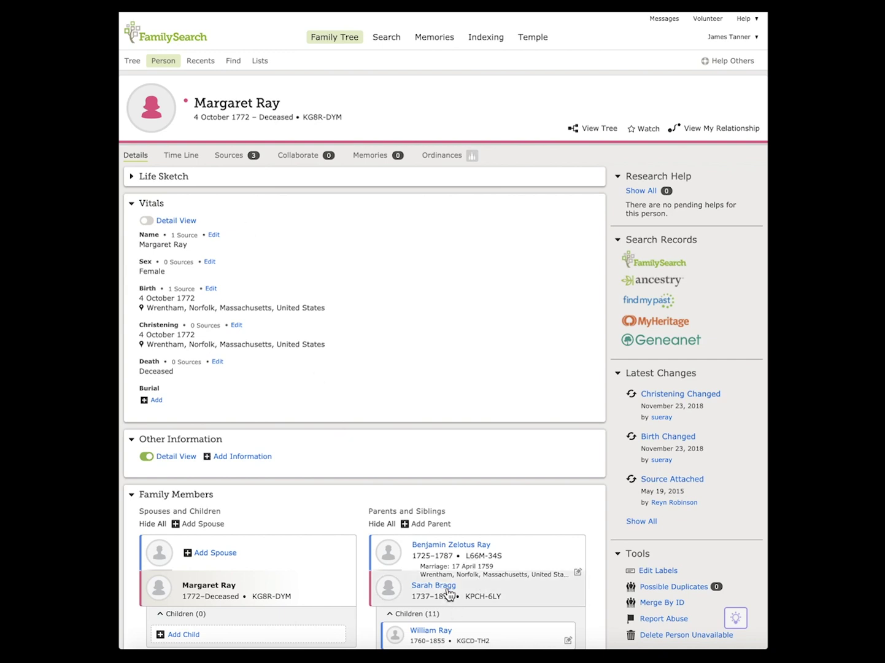
Open the mother's profile from the child's listed parents and view her full list of children under Family Members.
{"action": "mouse_move", "coordinate": [448, 588]}
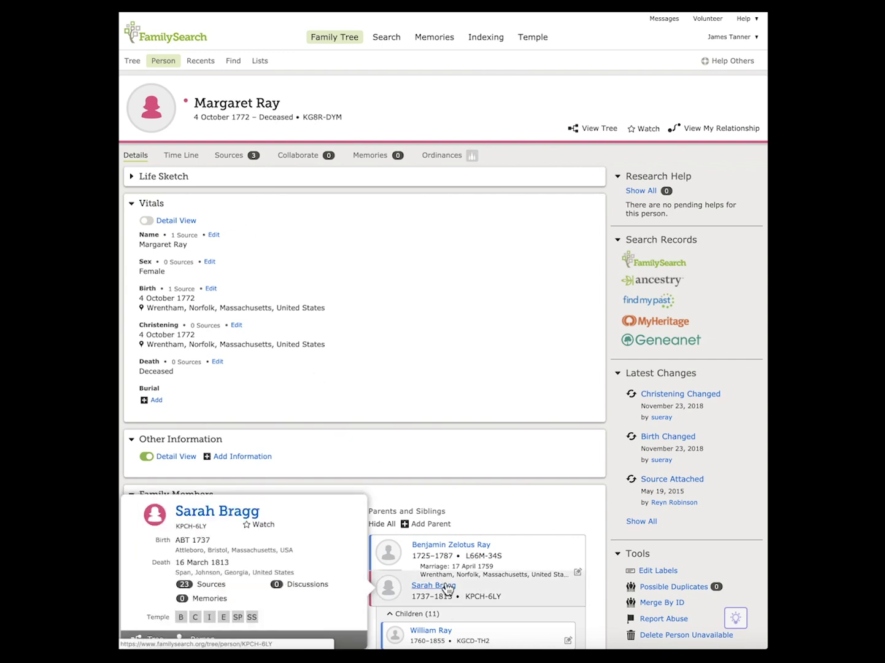
{"action": "left_click", "coordinate": [224, 513]}
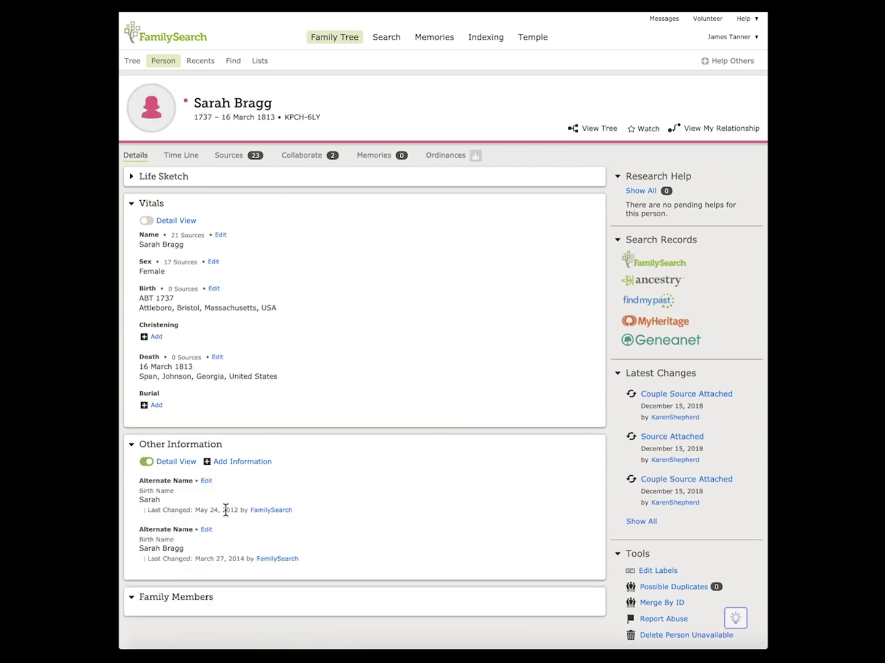
{"action": "scroll", "coordinate": [298, 423], "scroll_direction": "down", "scroll_amount": 9}
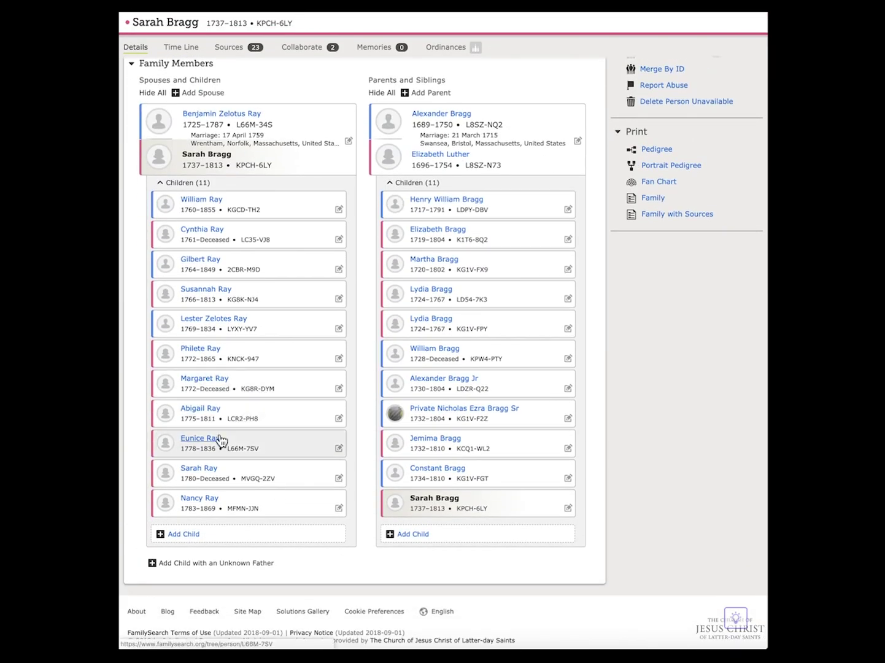
Open the profile of the child listed as 1780–Deceased and review the birth and christening vitals.
{"action": "mouse_move", "coordinate": [205, 443]}
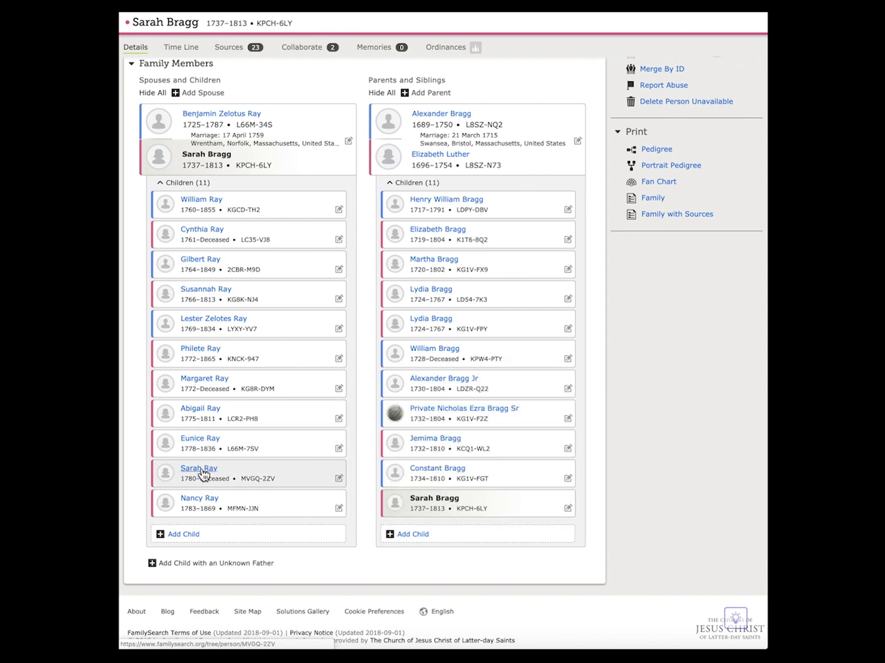
{"action": "mouse_move", "coordinate": [203, 474]}
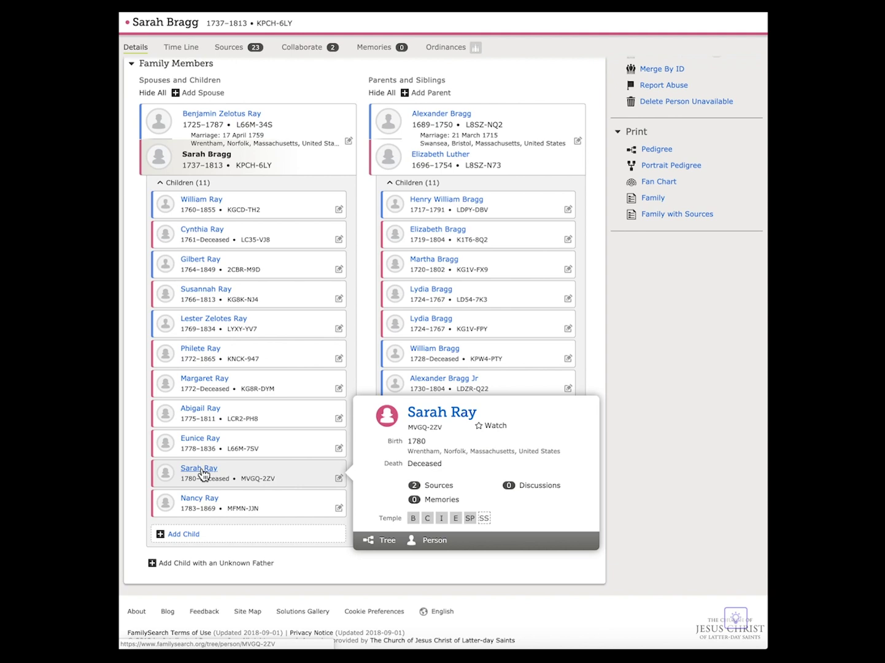
{"action": "left_click", "coordinate": [440, 416]}
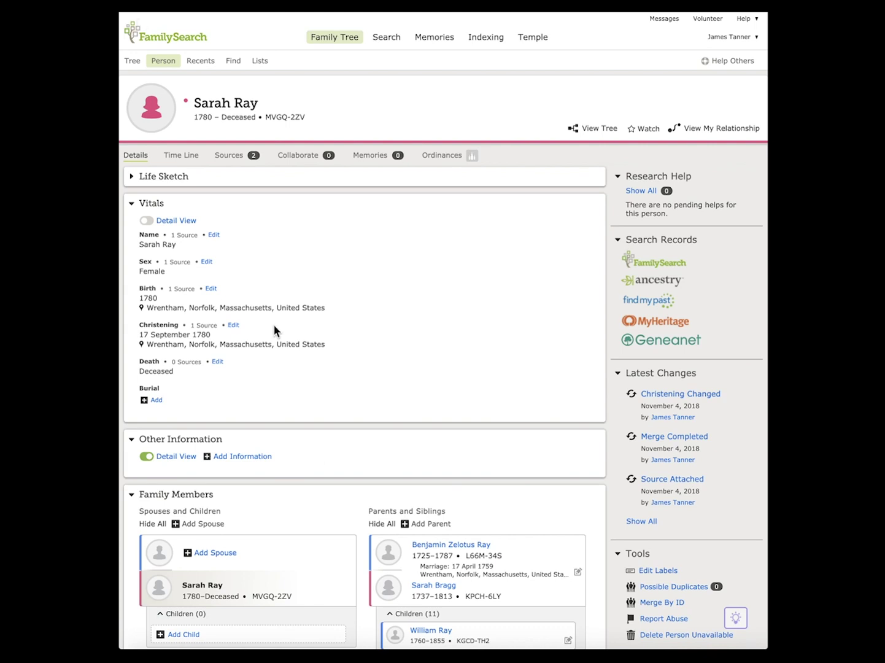
Return to the mother's Family Members and open the profile of the child listed as 1783–1869.
{"action": "left_click", "coordinate": [430, 586]}
{"action": "left_click", "coordinate": [243, 519]}
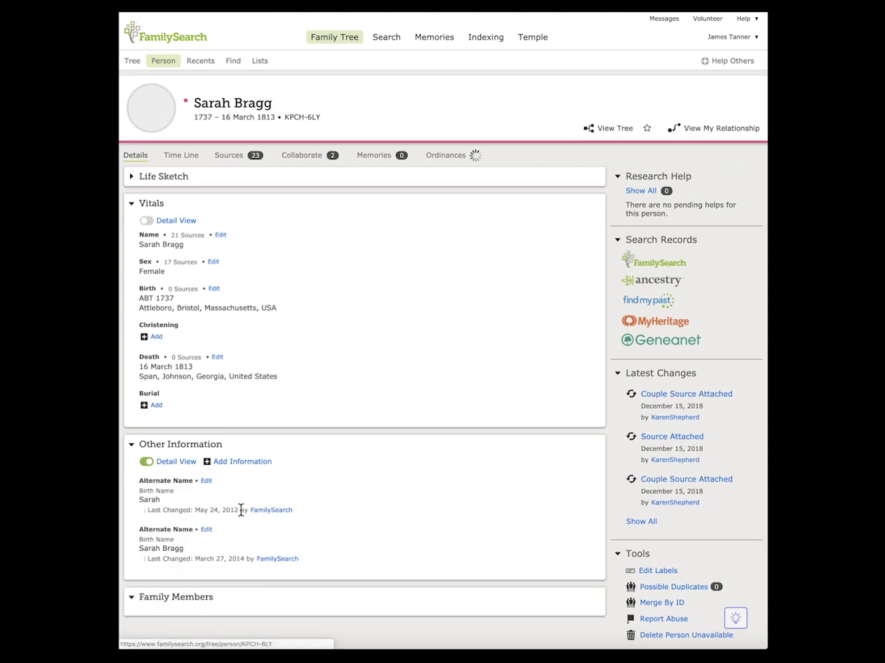
{"action": "scroll", "coordinate": [272, 466], "scroll_direction": "down", "scroll_amount": 4}
{"action": "scroll", "coordinate": [272, 466], "scroll_direction": "down", "scroll_amount": 5}
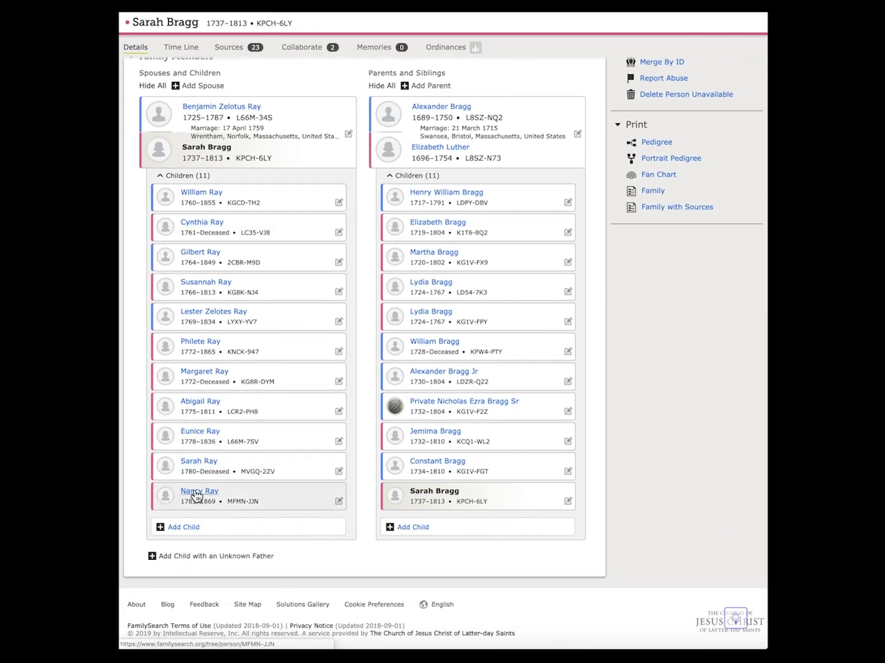
{"action": "left_click", "coordinate": [196, 495]}
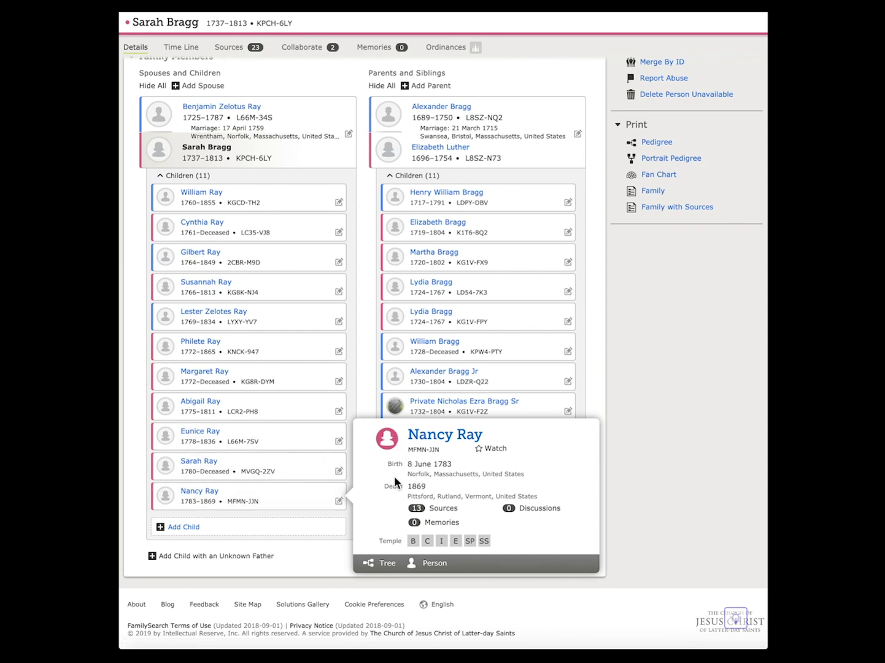
{"action": "left_click", "coordinate": [428, 437]}
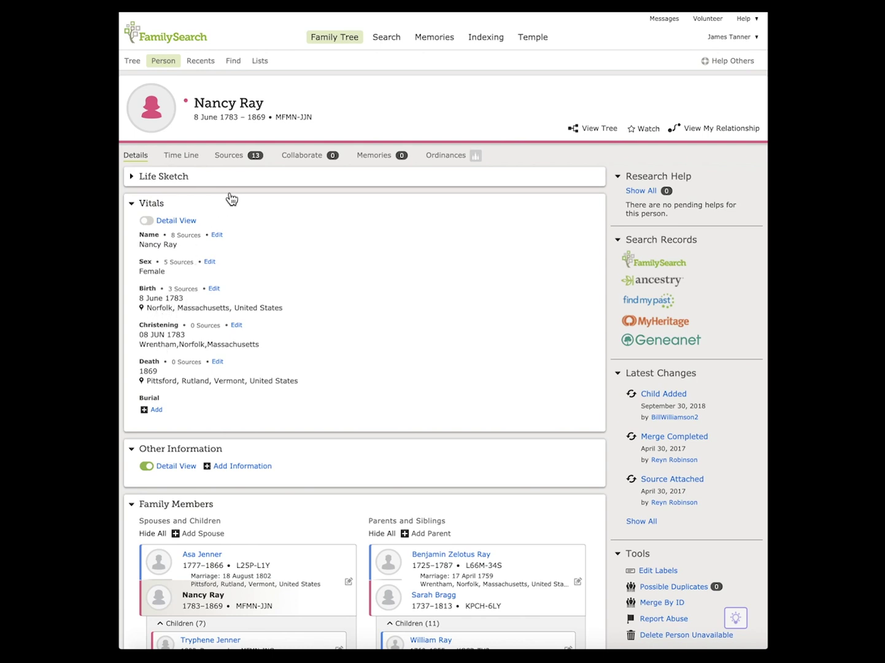
Read the indexed information of this child's "Massachusetts Births and Christenings, 1639-1915" source and compare it with the child's vitals.
{"action": "left_click", "coordinate": [233, 157]}
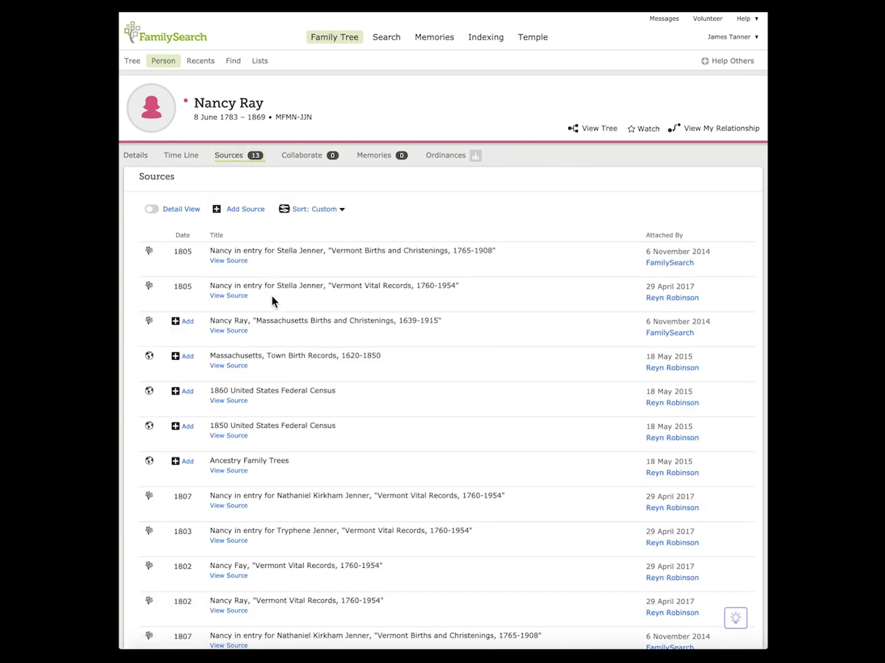
{"action": "left_click", "coordinate": [283, 325]}
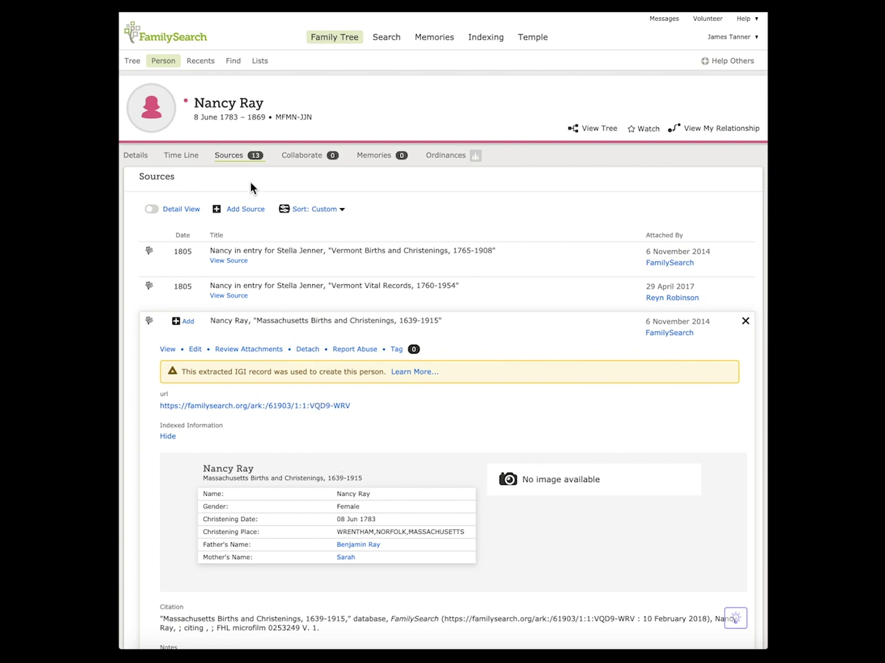
{"action": "left_click", "coordinate": [136, 158]}
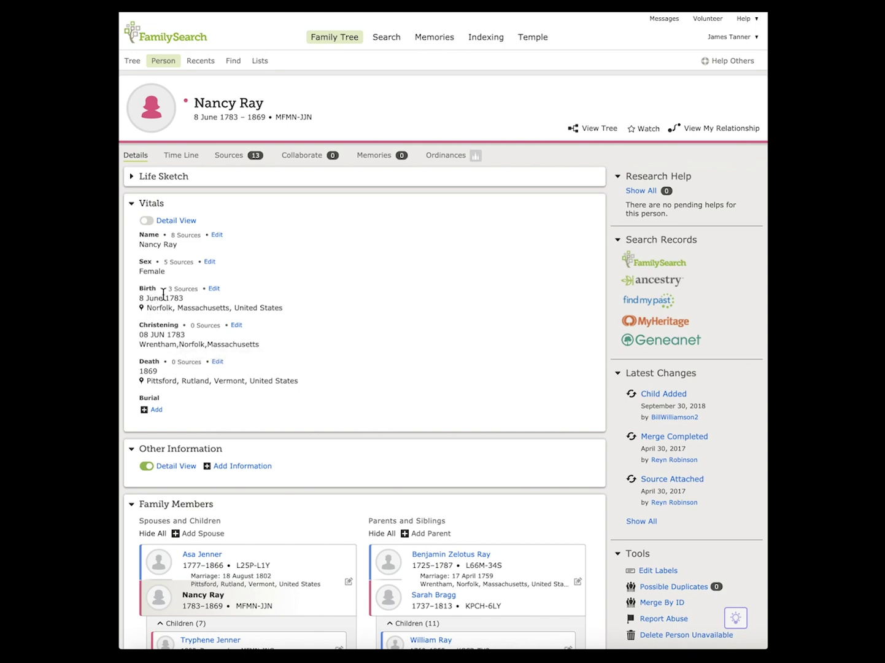
{"action": "left_click", "coordinate": [137, 159]}
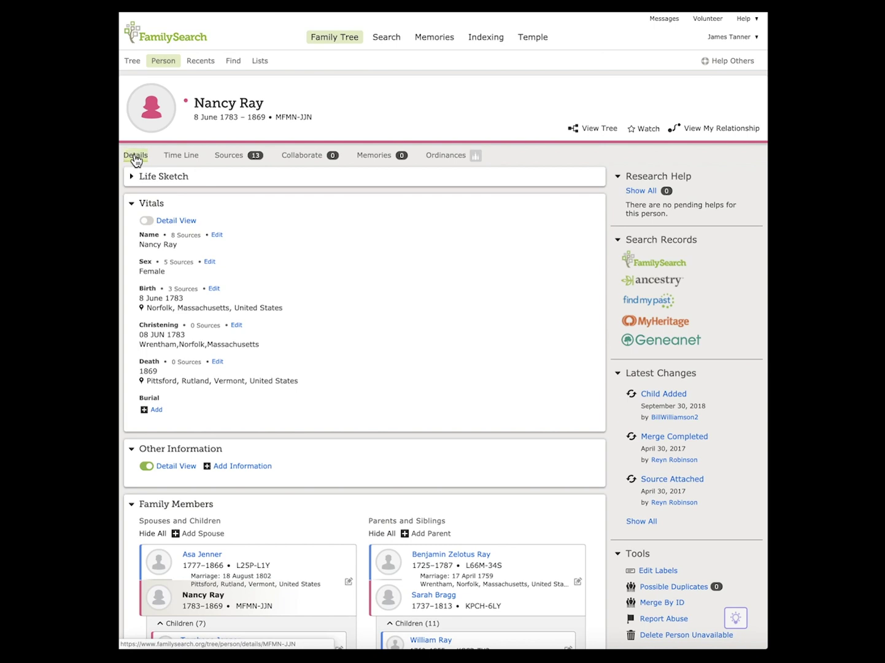
Look through the child's remaining attached sources and open the "Massachusetts, Town Birth Records, 1620-1850" record on Ancestry.
{"action": "left_click", "coordinate": [232, 156]}
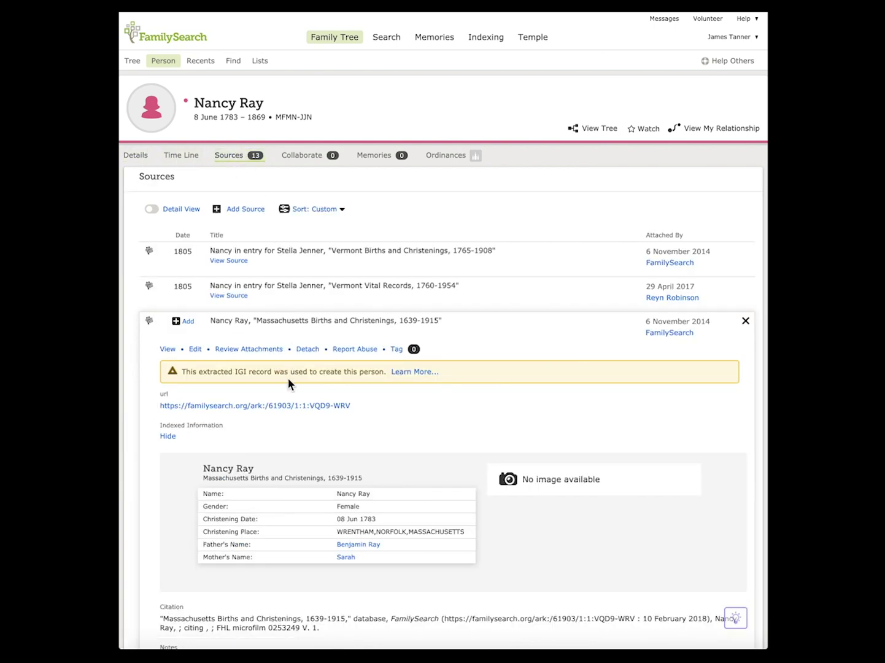
{"action": "scroll", "coordinate": [288, 380], "scroll_direction": "down", "scroll_amount": 3}
{"action": "scroll", "coordinate": [288, 379], "scroll_direction": "down", "scroll_amount": 2}
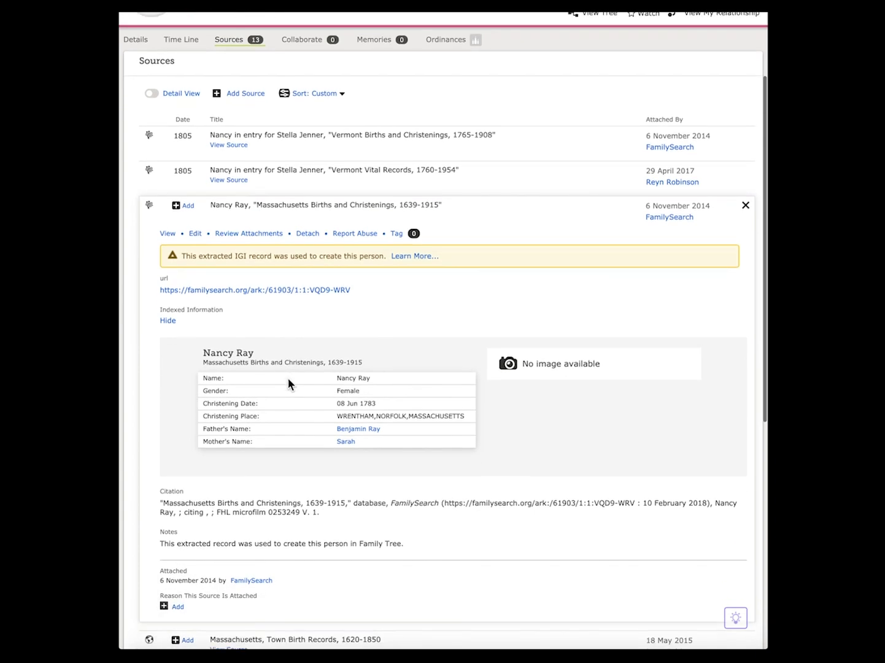
{"action": "scroll", "coordinate": [287, 381], "scroll_direction": "down", "scroll_amount": 5}
{"action": "scroll", "coordinate": [289, 385], "scroll_direction": "down", "scroll_amount": 4}
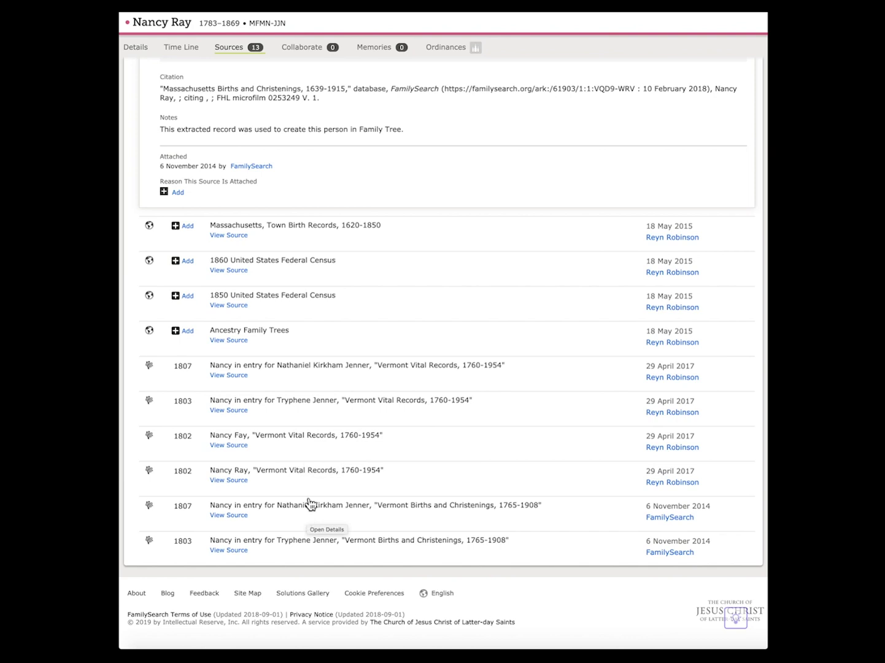
{"action": "scroll", "coordinate": [320, 332], "scroll_direction": "up", "scroll_amount": 2}
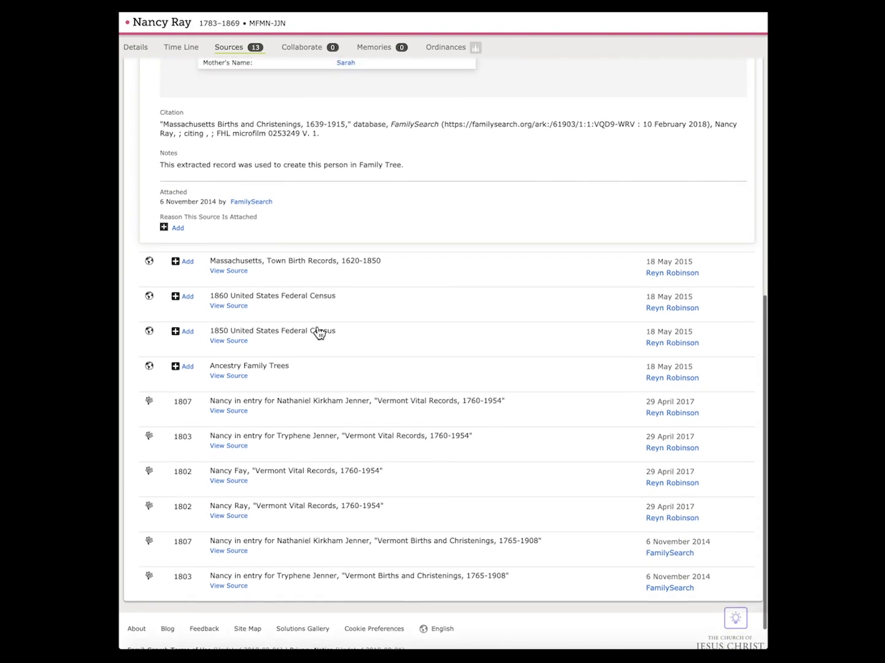
{"action": "scroll", "coordinate": [319, 332], "scroll_direction": "up", "scroll_amount": 3}
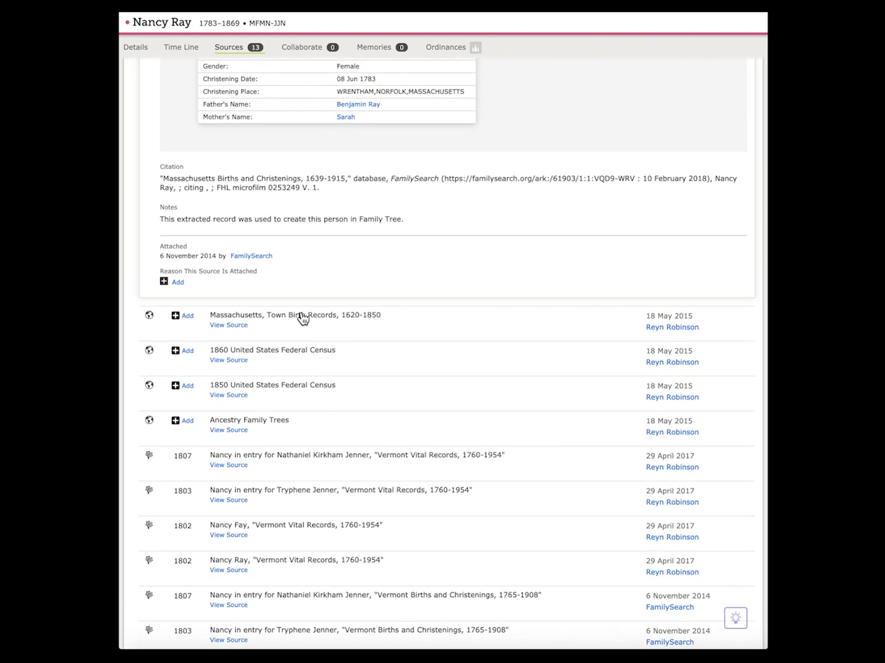
{"action": "left_click", "coordinate": [303, 318]}
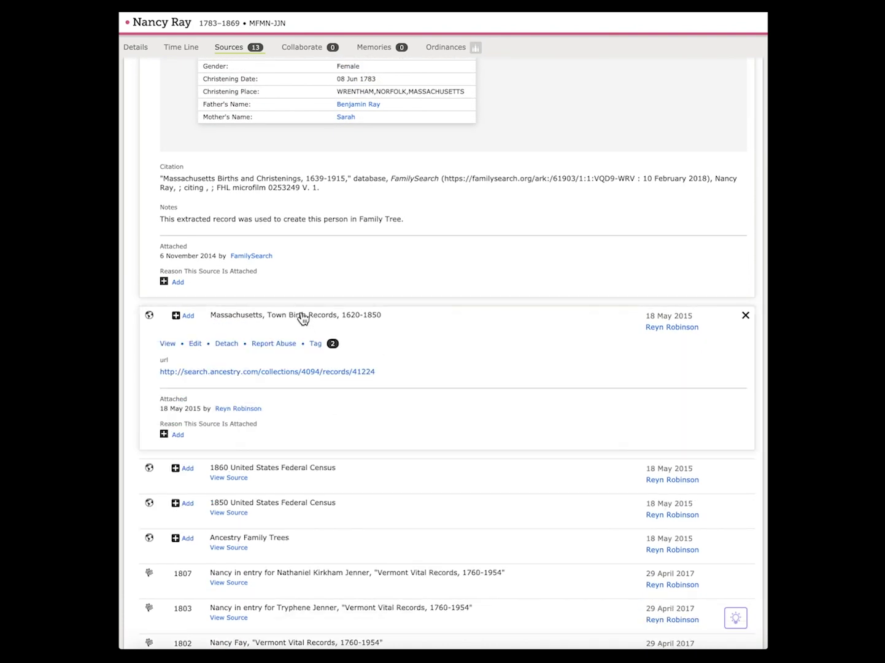
{"action": "left_click", "coordinate": [257, 373]}
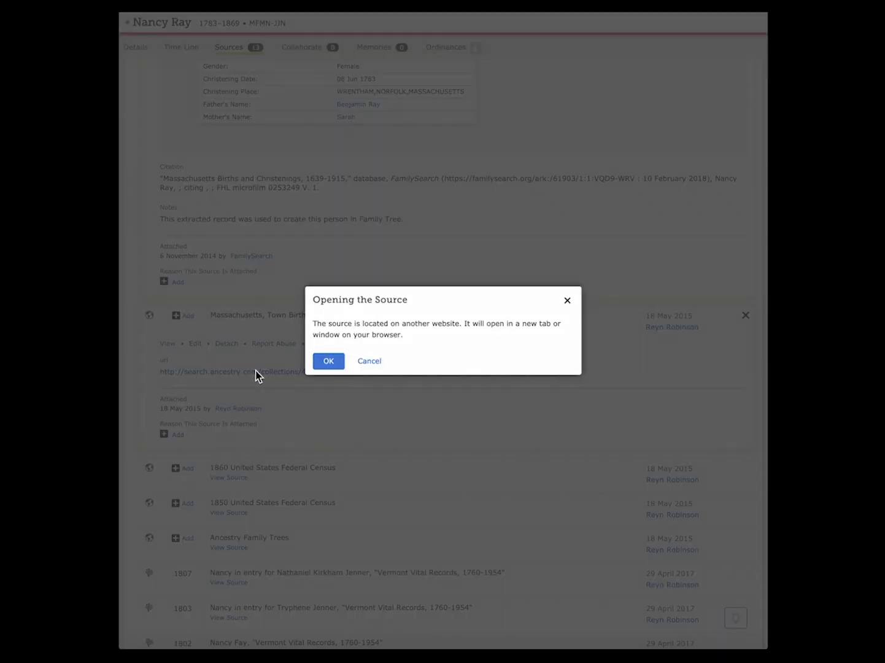
{"action": "left_click", "coordinate": [331, 364]}
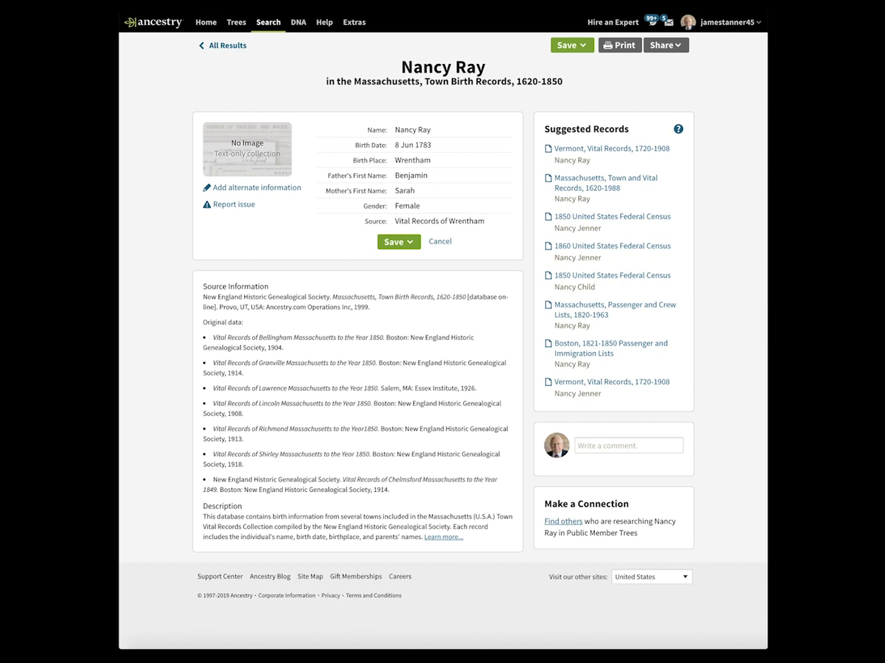
Switch back from Ancestry to FamilySearch and return to the child's details.
{"action": "left_click", "coordinate": [215, 6]}
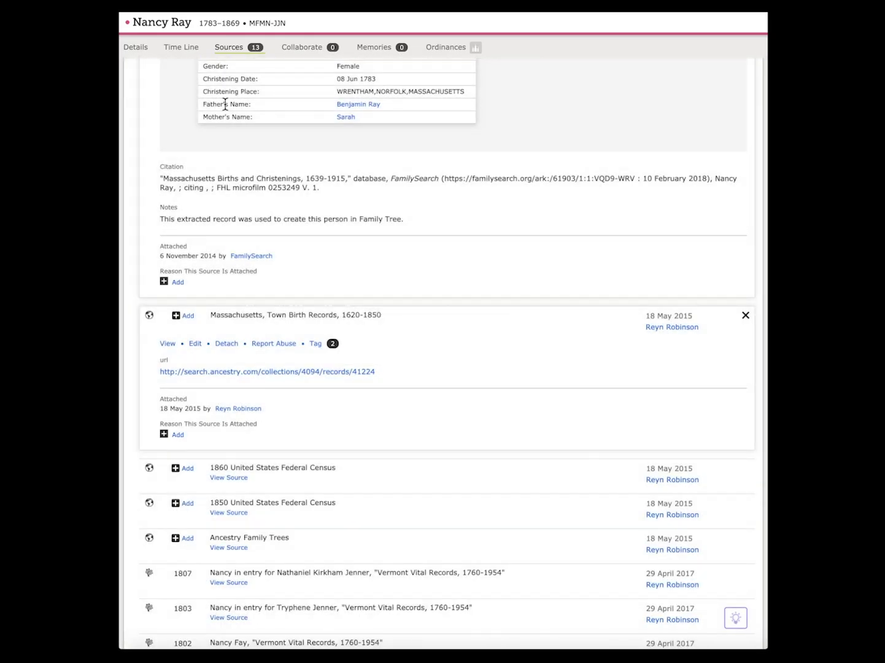
{"action": "scroll", "coordinate": [345, 401], "scroll_direction": "up", "scroll_amount": 10}
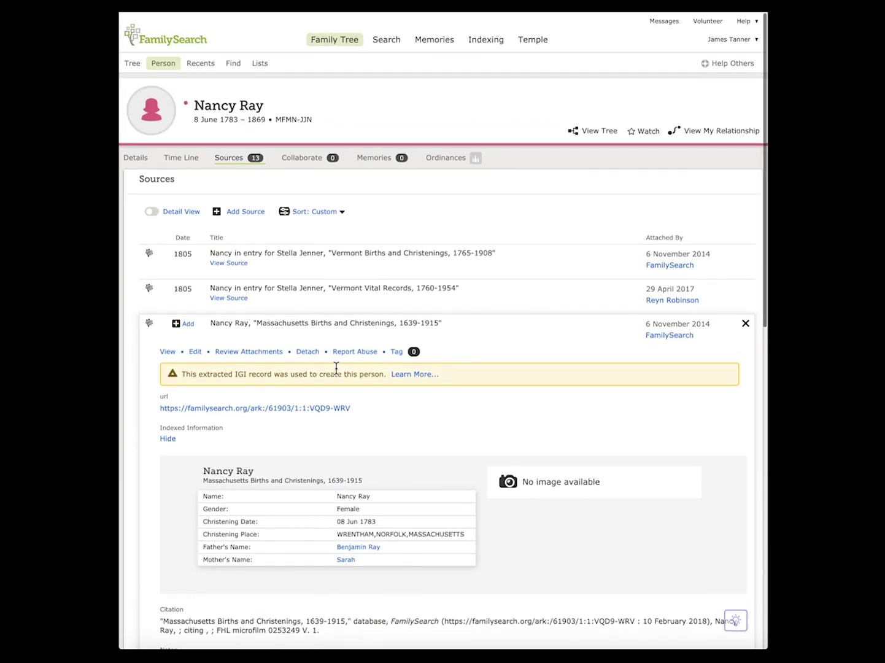
{"action": "left_click", "coordinate": [133, 157]}
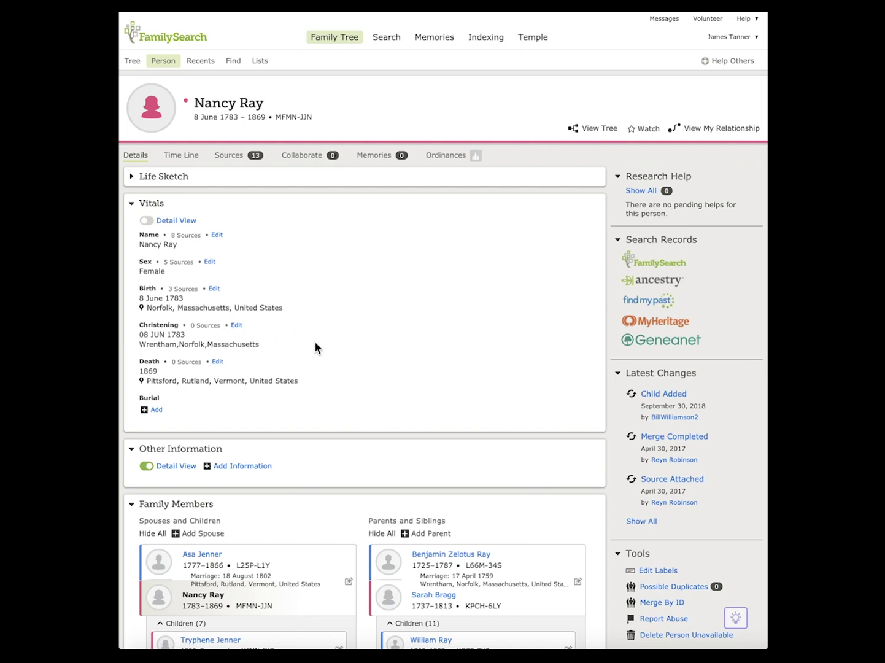
Open the child's christening for editing and set its date to the standardized 8 June 1783.
{"action": "left_click", "coordinate": [237, 326]}
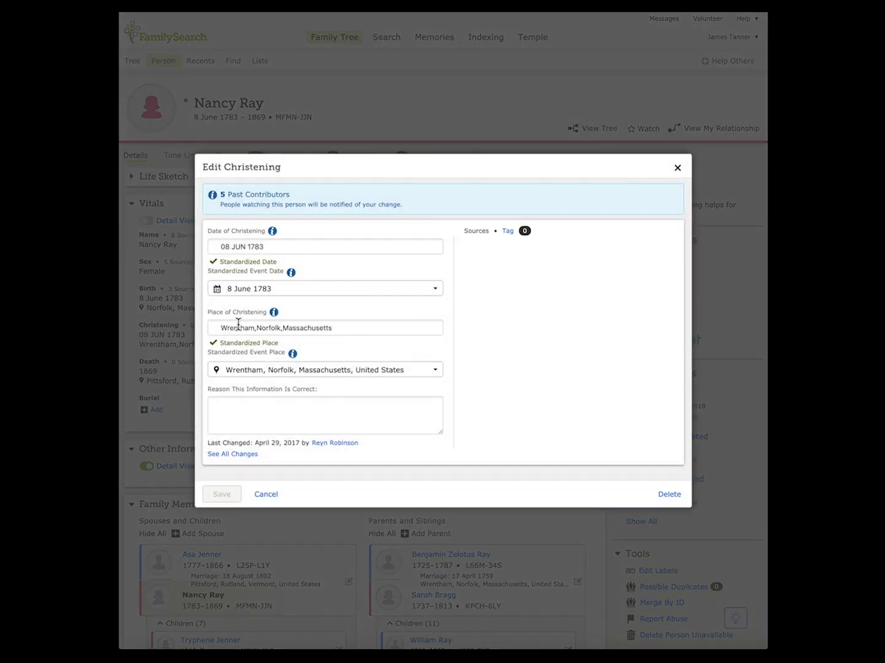
{"action": "left_click", "coordinate": [276, 246]}
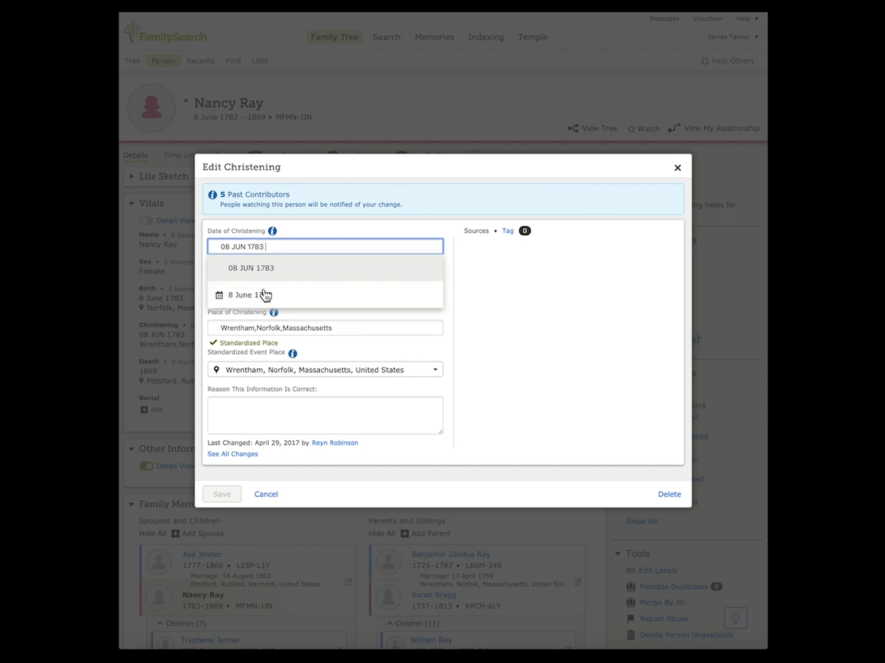
{"action": "left_click", "coordinate": [266, 295]}
Add the missing spaces after the commas in the christening place, keeping it as entered: Wrentham, Norfolk, Massachusetts.
{"action": "left_click", "coordinate": [342, 310]}
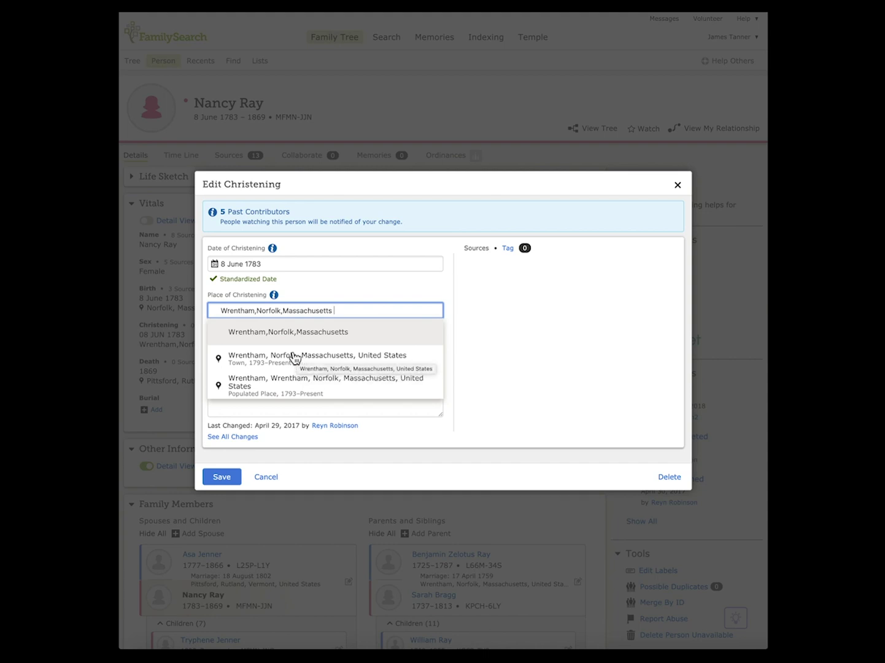
{"action": "left_click", "coordinate": [285, 331]}
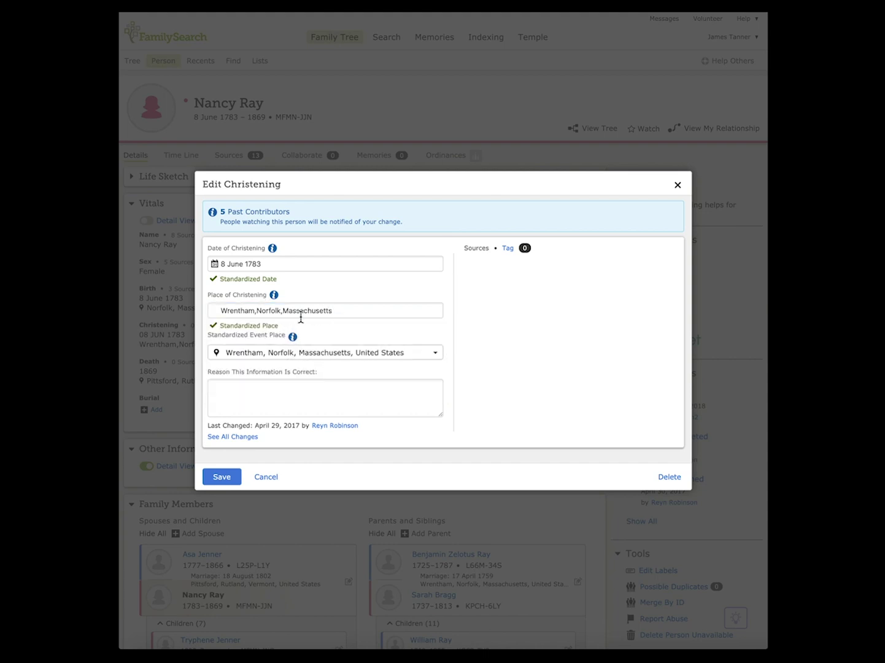
{"action": "left_click", "coordinate": [283, 310]}
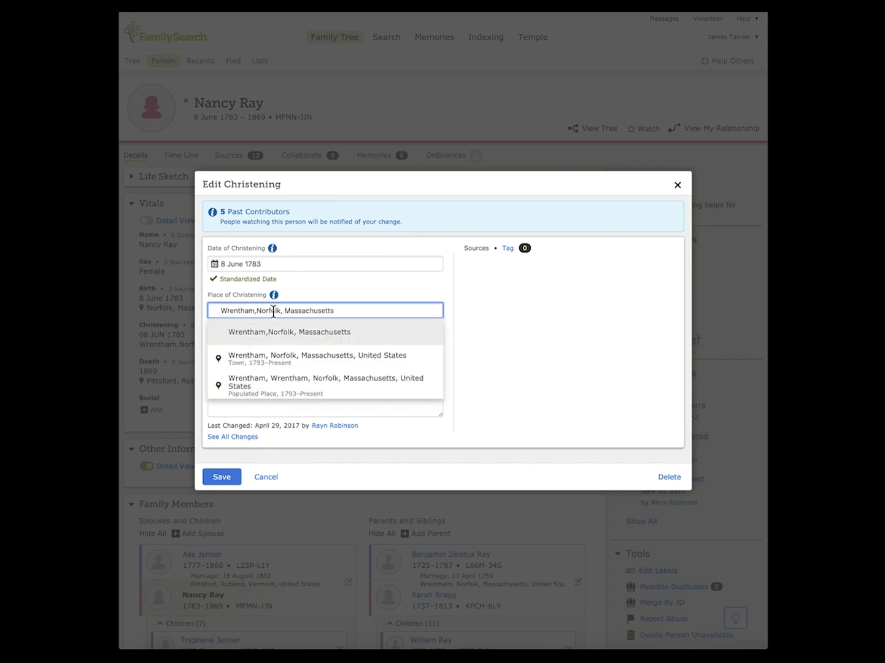
{"action": "left_click", "coordinate": [258, 311]}
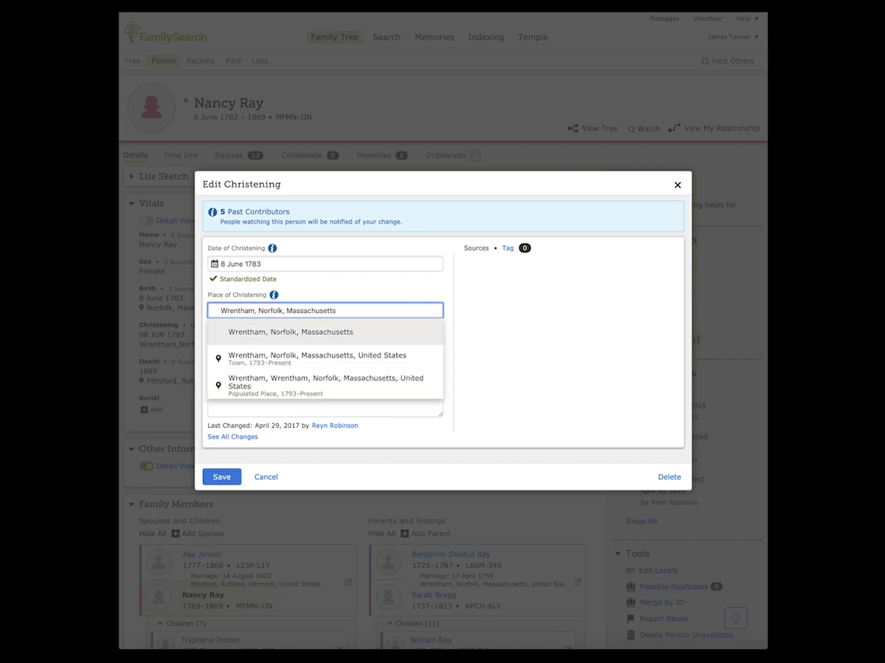
{"action": "left_click", "coordinate": [307, 337]}
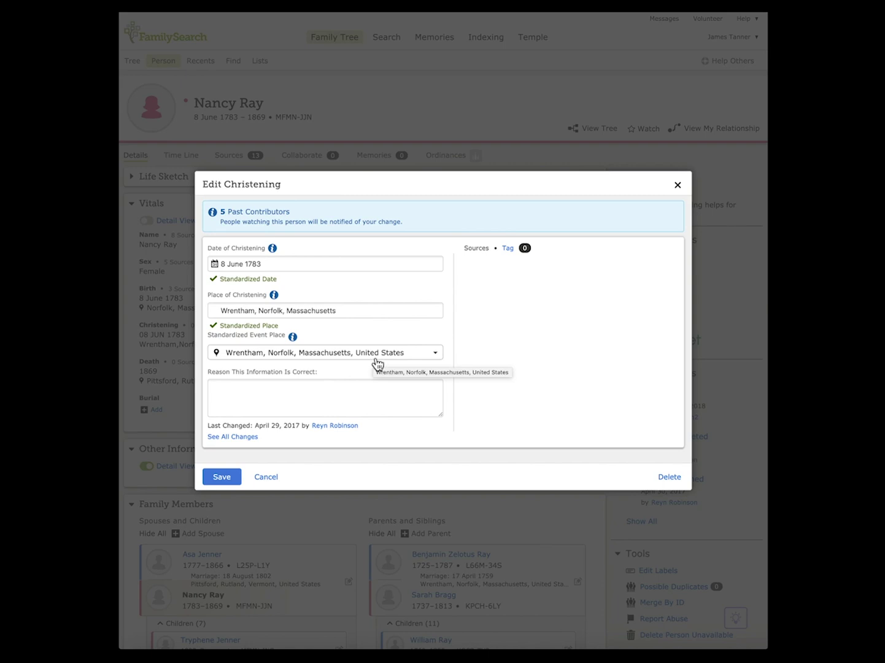
Set the christening place to the standardized Wrentham, Norfolk, Massachusetts, United States and save the christening.
{"action": "left_click", "coordinate": [336, 310]}
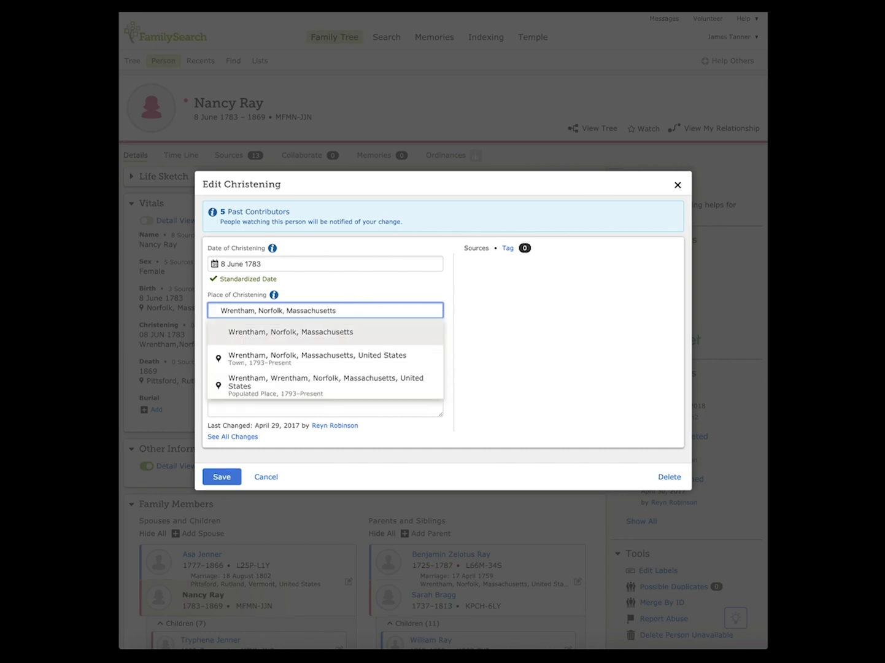
{"action": "left_click", "coordinate": [328, 363]}
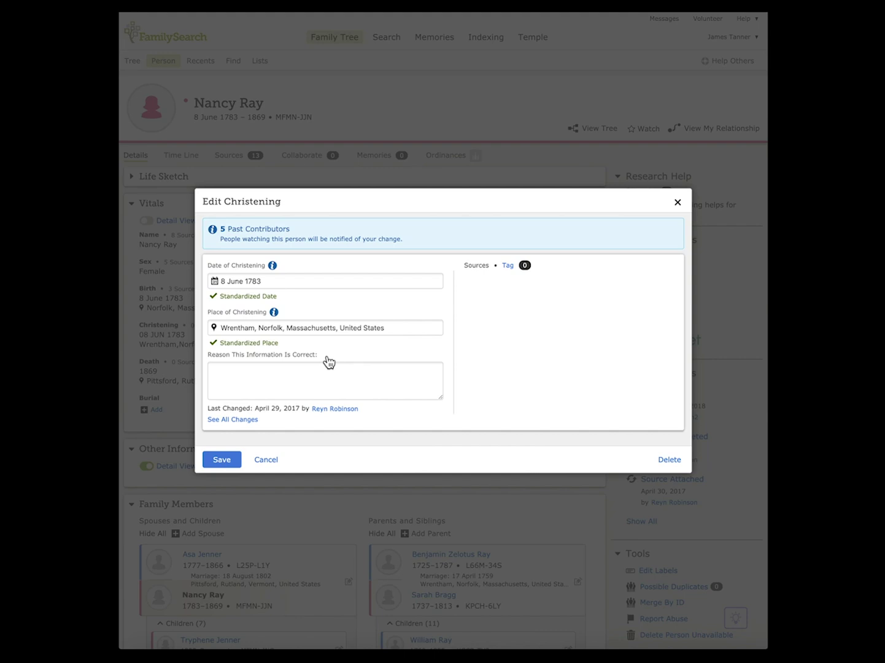
{"action": "left_click", "coordinate": [222, 461]}
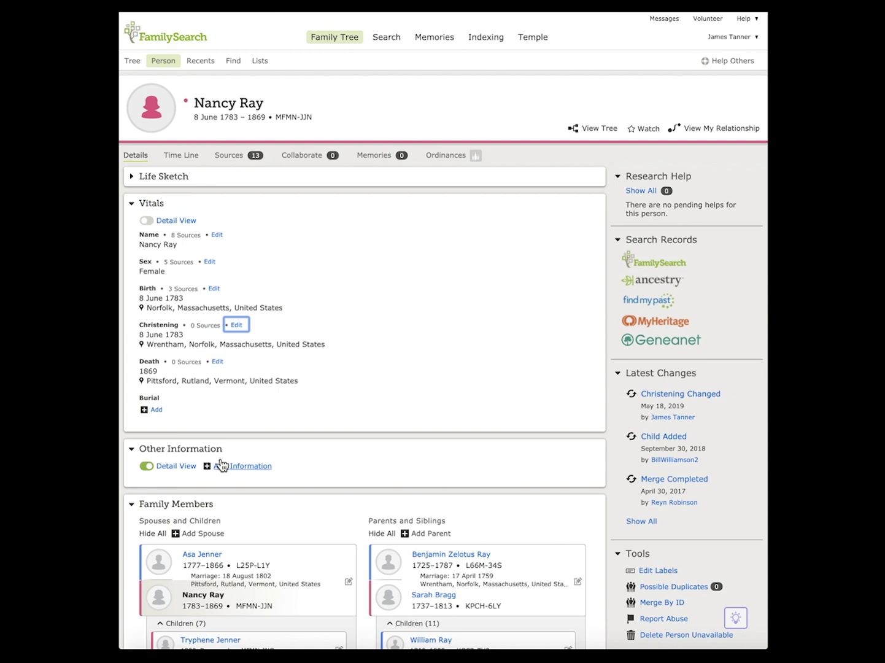
{"action": "left_click", "coordinate": [320, 359]}
Open the mother's profile from the child's listed parents and go to her children under Family Members.
{"action": "mouse_move", "coordinate": [436, 597]}
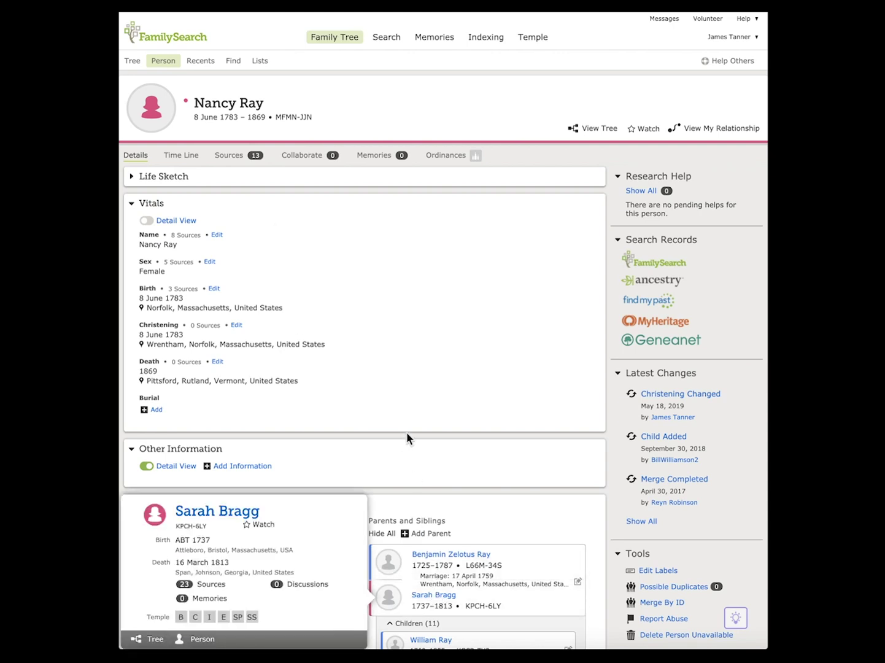
{"action": "left_click", "coordinate": [230, 510]}
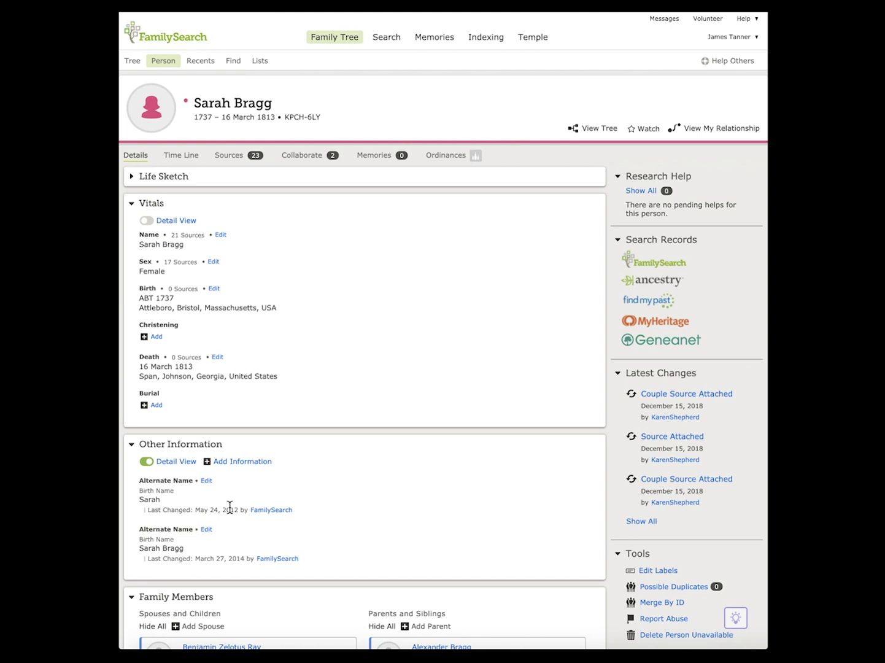
{"action": "scroll", "coordinate": [229, 506], "scroll_direction": "down", "scroll_amount": 10}
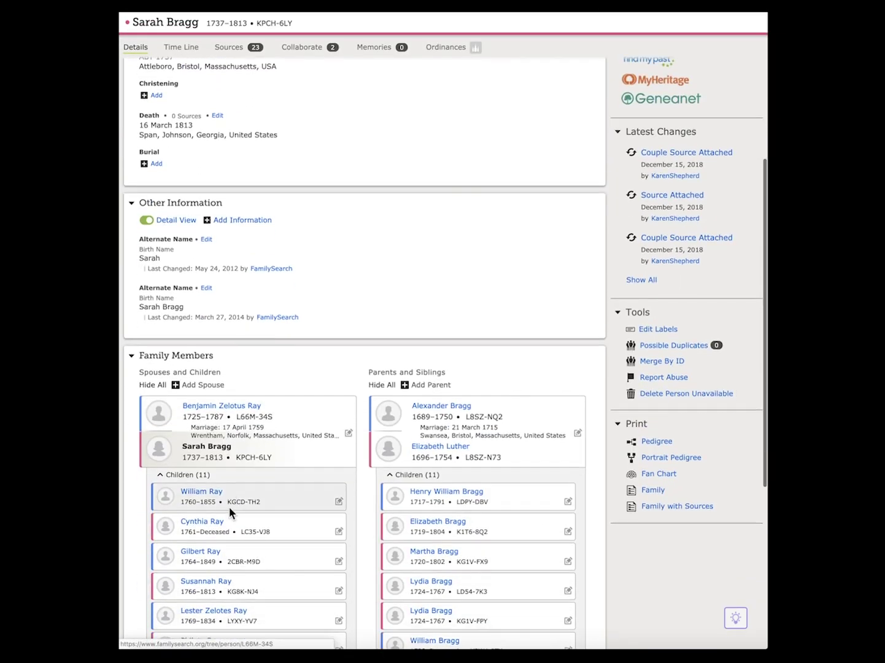
Open the mother's birth in her vitals for editing and set its date to the standardized about 1737.
{"action": "scroll", "coordinate": [229, 507], "scroll_direction": "down", "scroll_amount": 1}
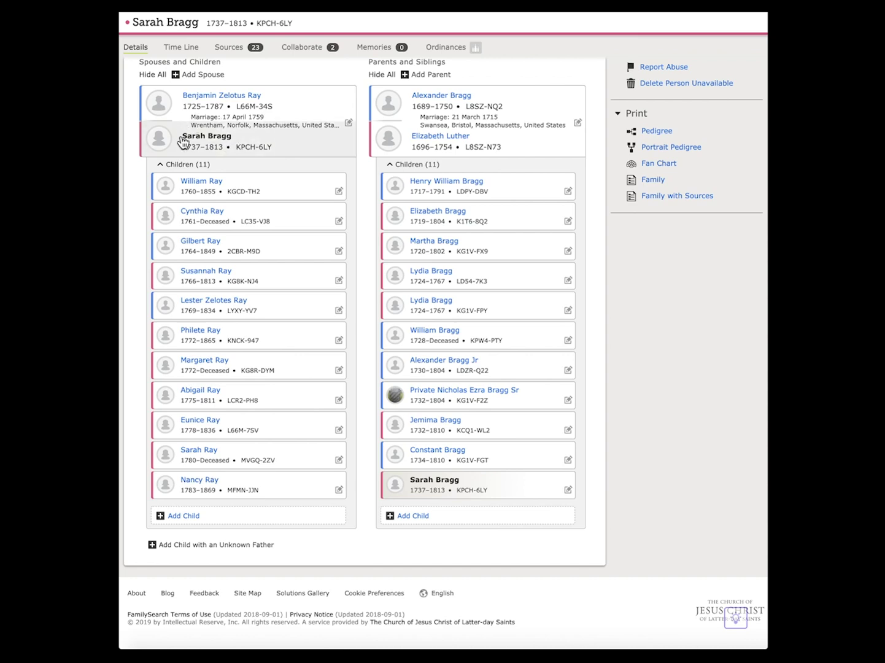
{"action": "scroll", "coordinate": [182, 141], "scroll_direction": "up", "scroll_amount": 5}
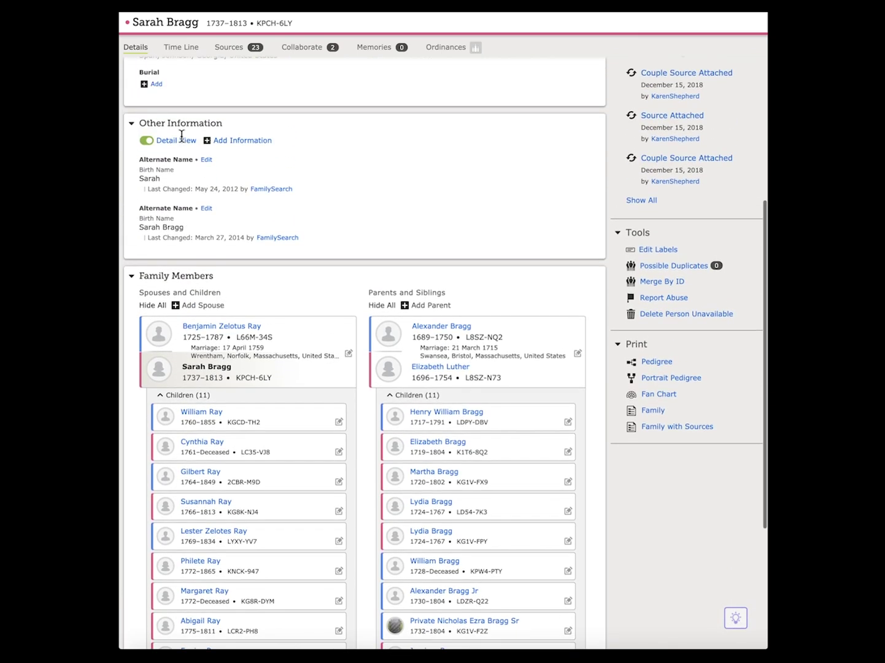
{"action": "scroll", "coordinate": [181, 135], "scroll_direction": "up", "scroll_amount": 3}
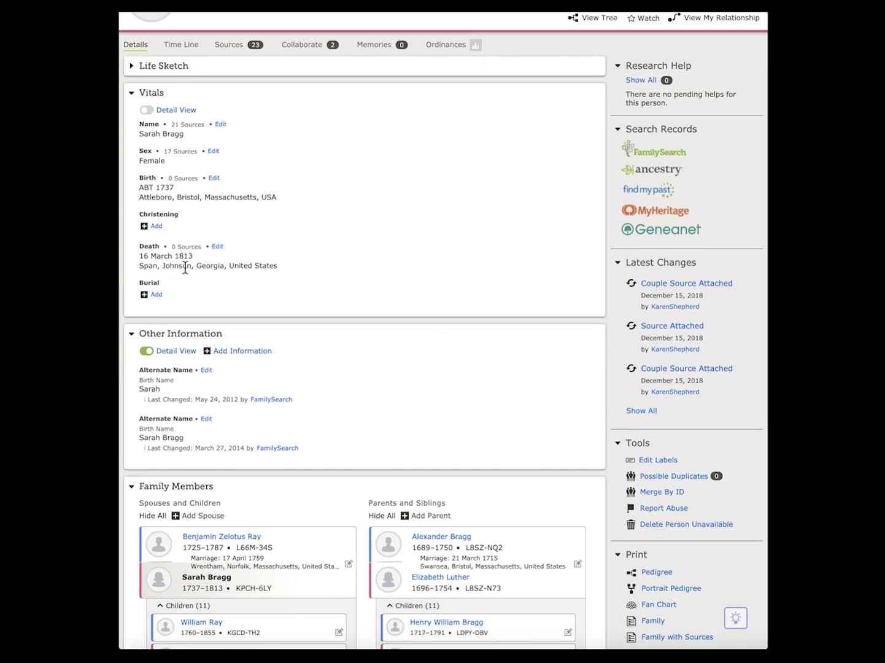
{"action": "mouse_move", "coordinate": [176, 269]}
{"action": "scroll", "coordinate": [202, 216], "scroll_direction": "up", "scroll_amount": 3}
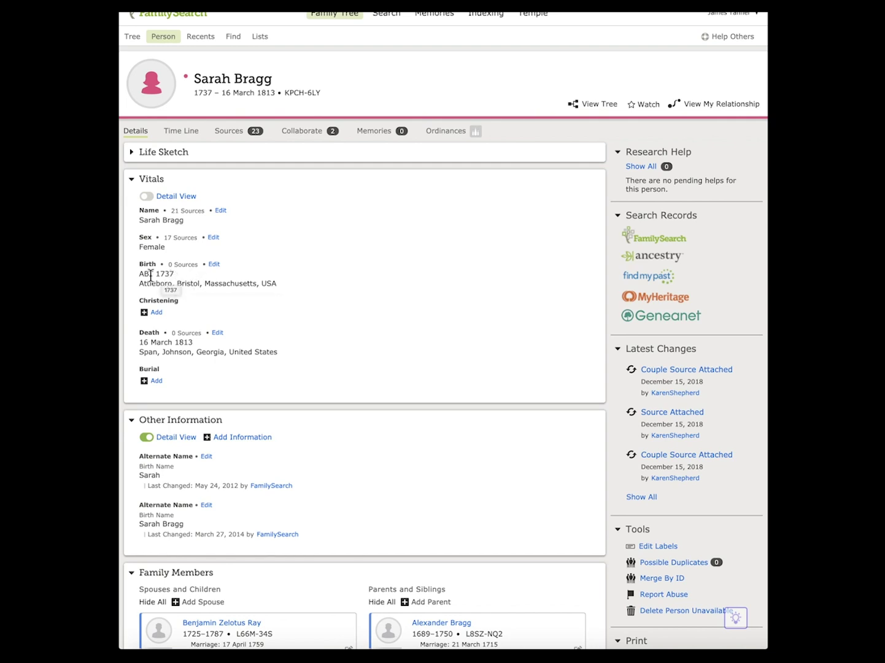
{"action": "left_click", "coordinate": [215, 264]}
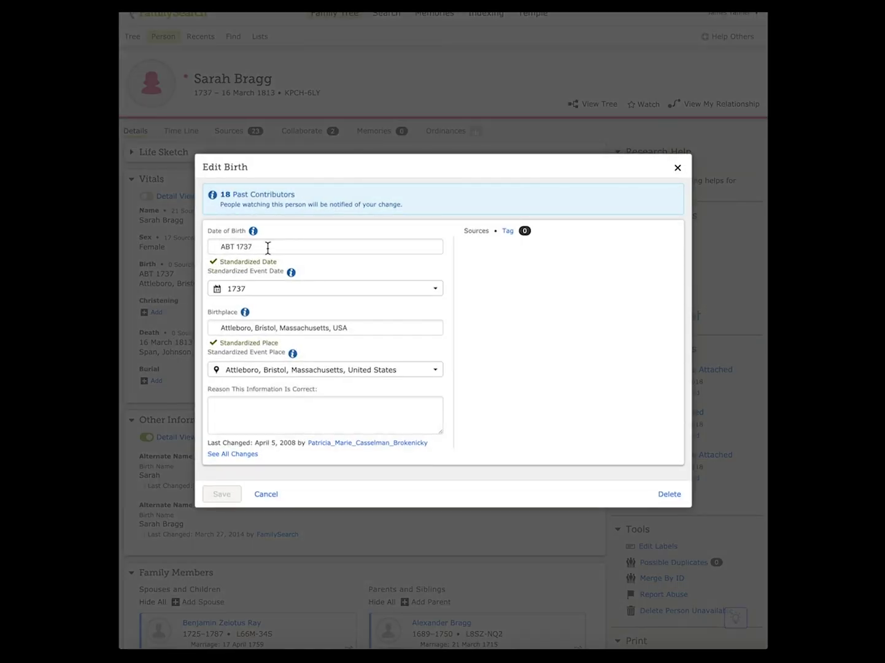
{"action": "left_click", "coordinate": [269, 247]}
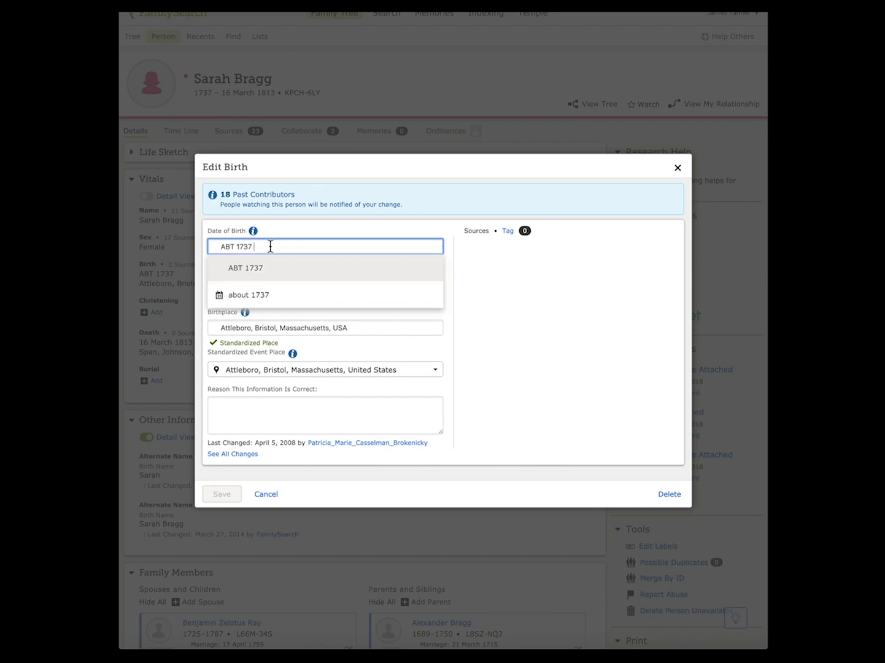
{"action": "left_click", "coordinate": [253, 295]}
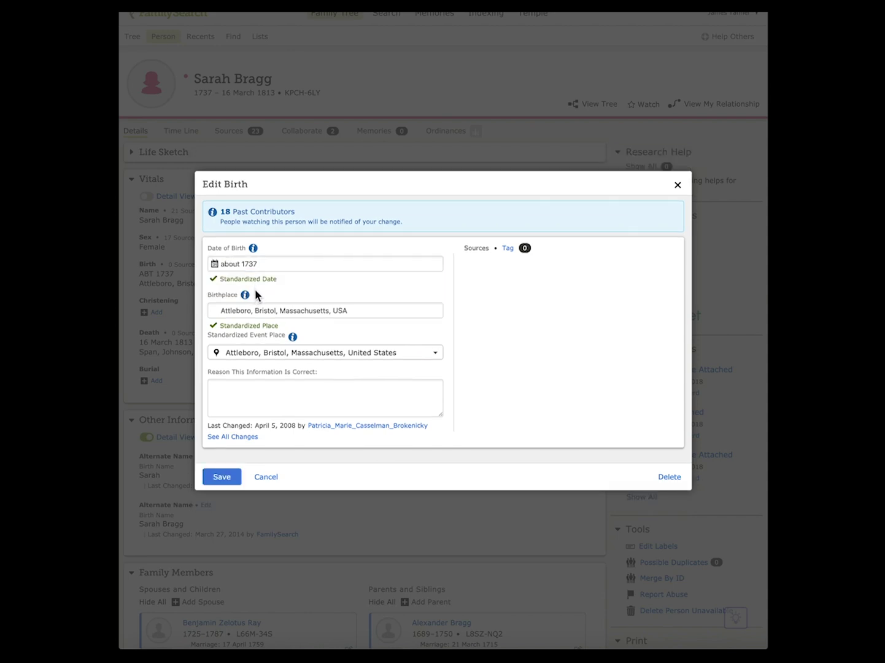
Replace the mother's birthplace with the standardized Attleboro, Bristol, Massachusetts Bay, British Colonial America and save the birth.
{"action": "left_click", "coordinate": [357, 310]}
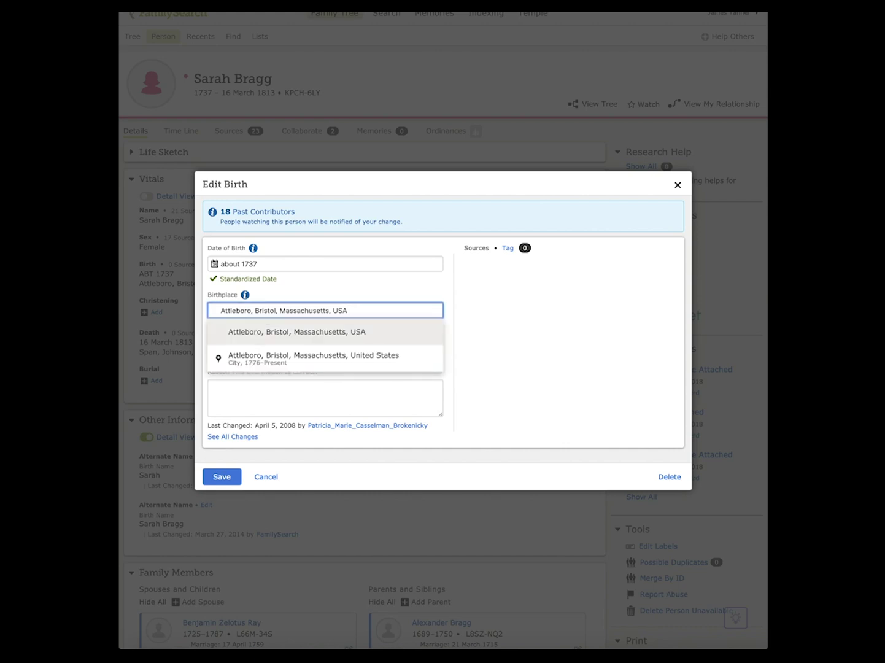
{"action": "key", "text": "BackSpace"}
{"action": "key", "text": "BackSpace"}
{"action": "key", "text": "BackSpace"}
{"action": "key", "text": "BackSpace"}
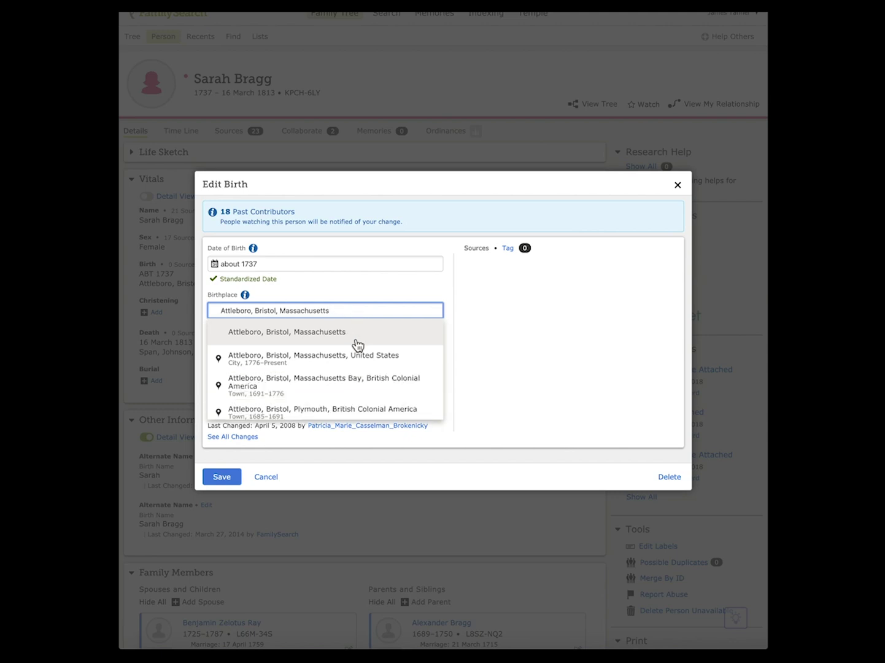
{"action": "scroll", "coordinate": [350, 363], "scroll_direction": "down", "scroll_amount": 1}
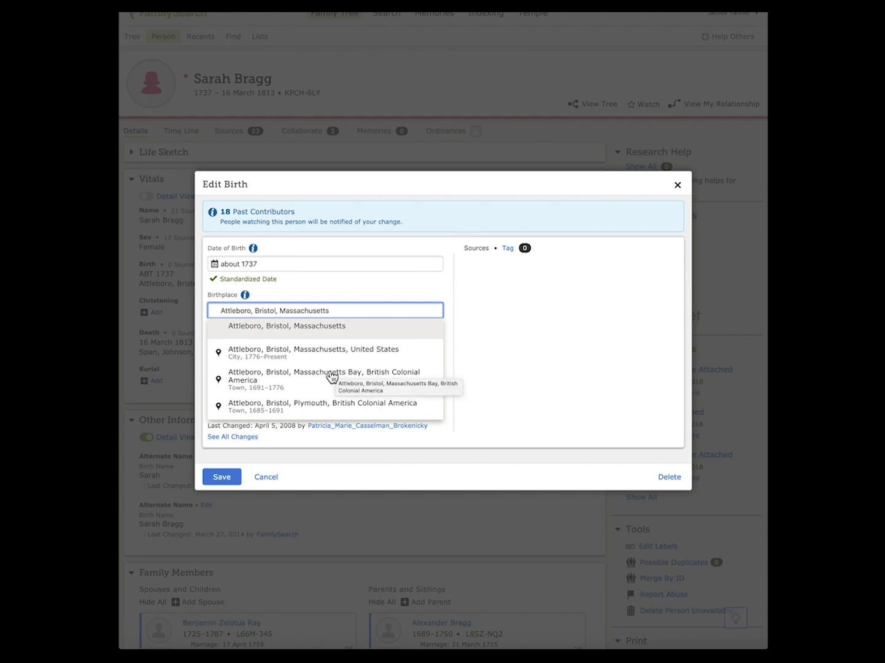
{"action": "left_click", "coordinate": [301, 376]}
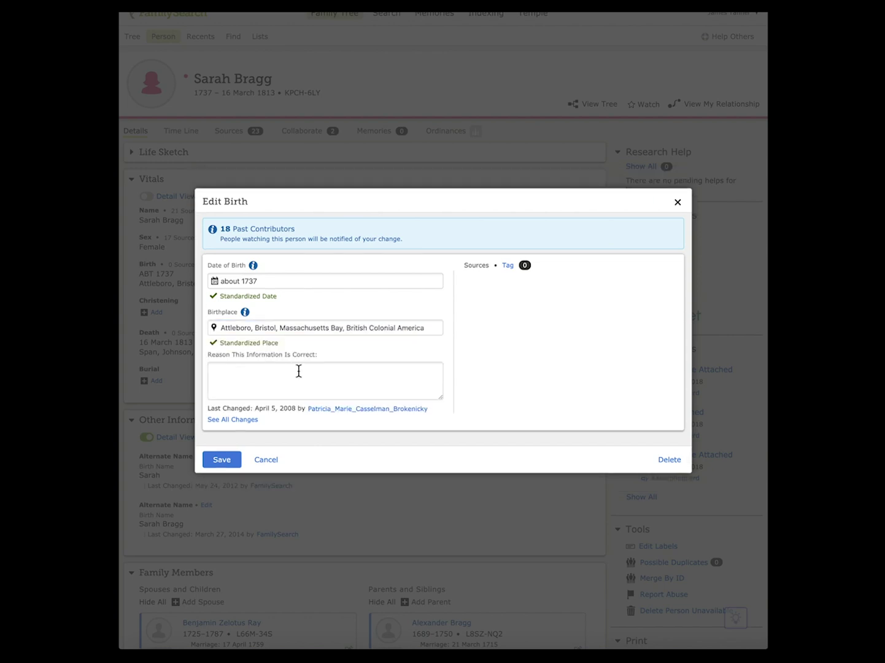
{"action": "left_click", "coordinate": [222, 461]}
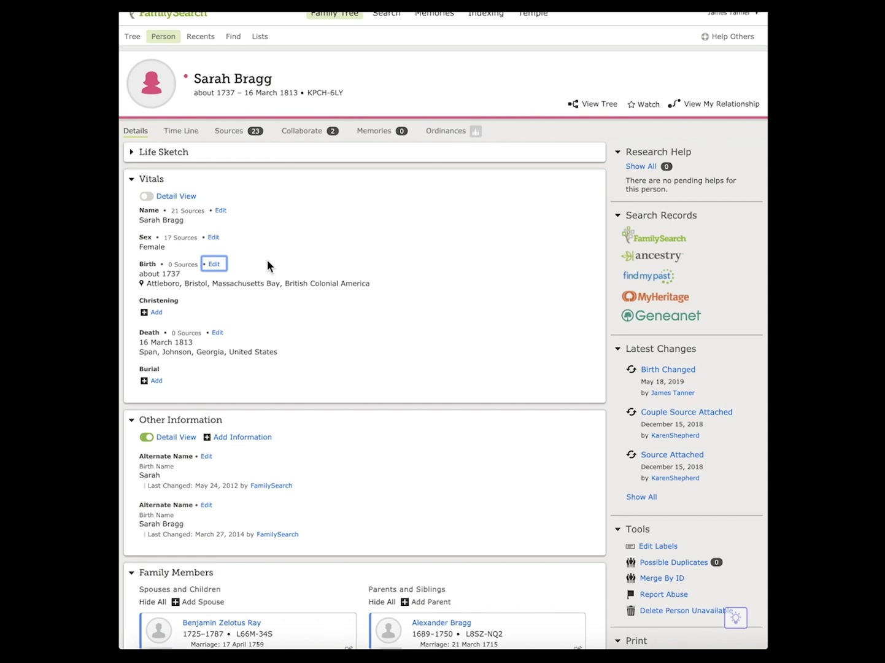
Examine the mother's death date and place against her marriage, children and parents listed under Family Members.
{"action": "scroll", "coordinate": [277, 262], "scroll_direction": "up", "scroll_amount": 1}
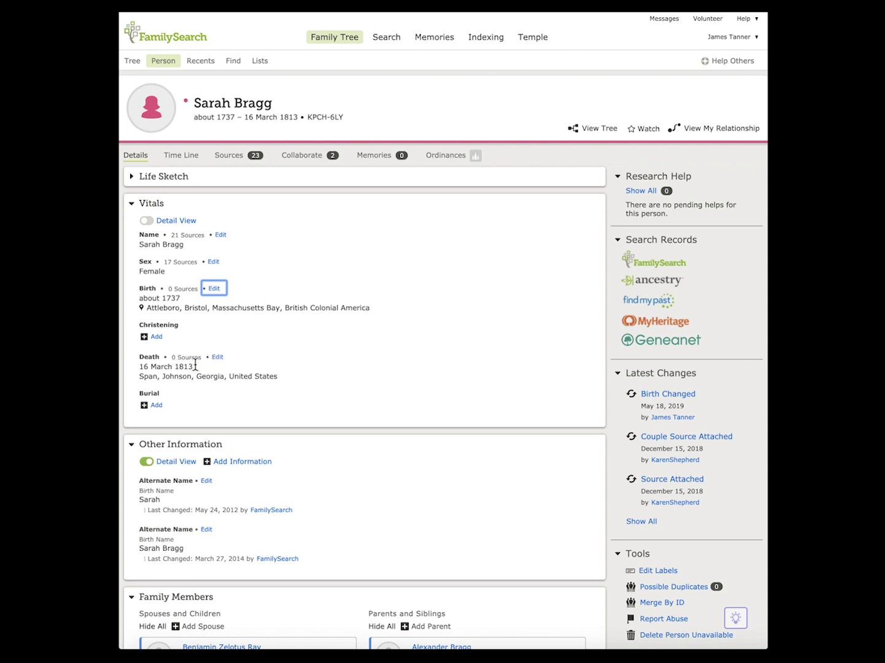
{"action": "scroll", "coordinate": [265, 368], "scroll_direction": "down", "scroll_amount": 3}
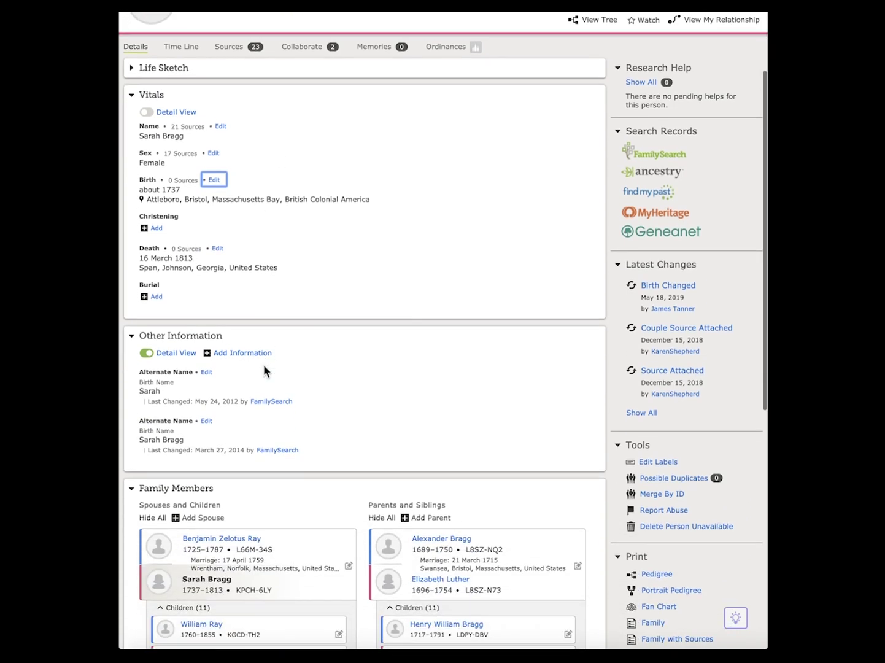
{"action": "scroll", "coordinate": [264, 368], "scroll_direction": "down", "scroll_amount": 5}
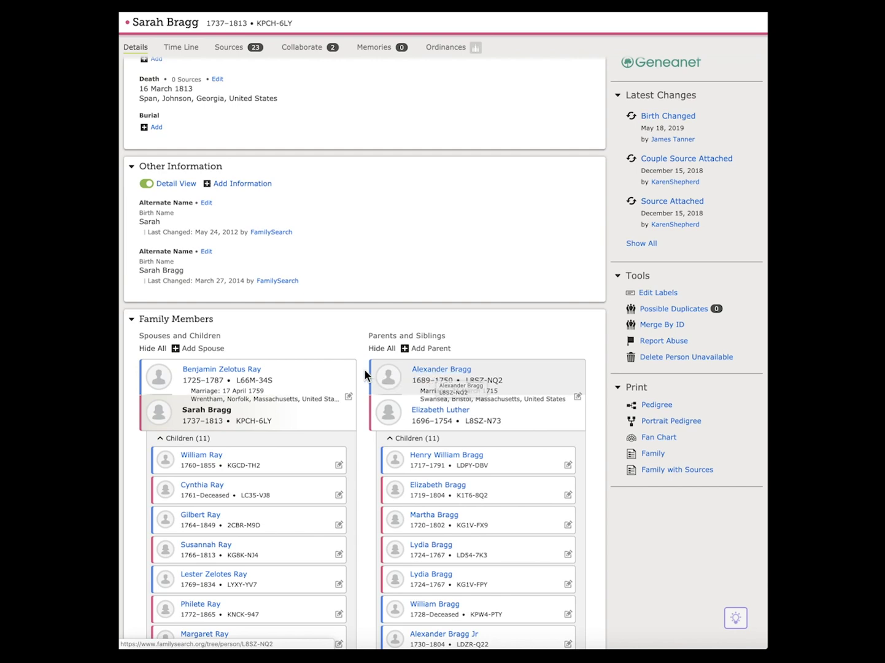
{"action": "scroll", "coordinate": [317, 345], "scroll_direction": "up", "scroll_amount": 1}
{"action": "scroll", "coordinate": [317, 344], "scroll_direction": "up", "scroll_amount": 7}
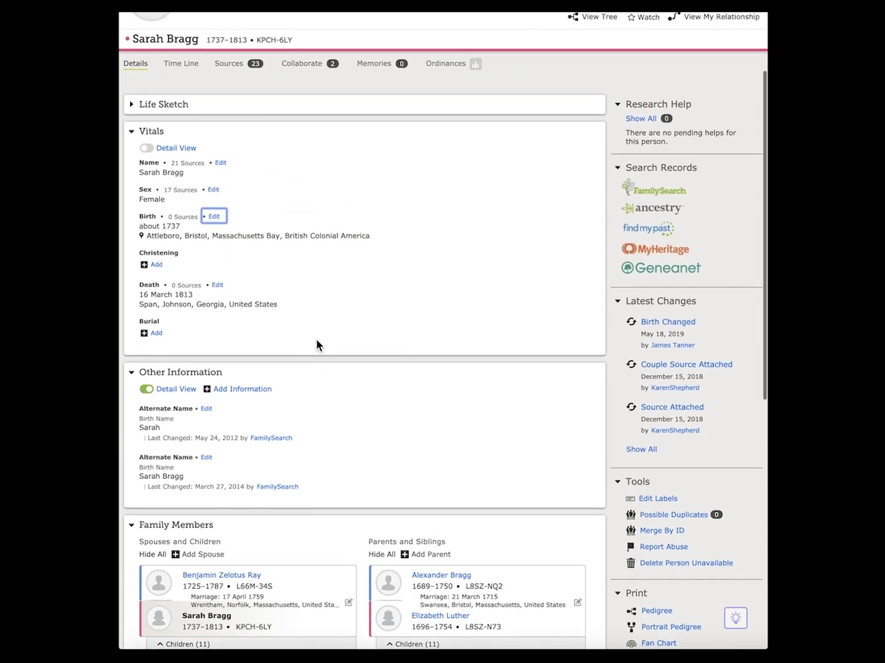
{"action": "scroll", "coordinate": [316, 345], "scroll_direction": "up", "scroll_amount": 1}
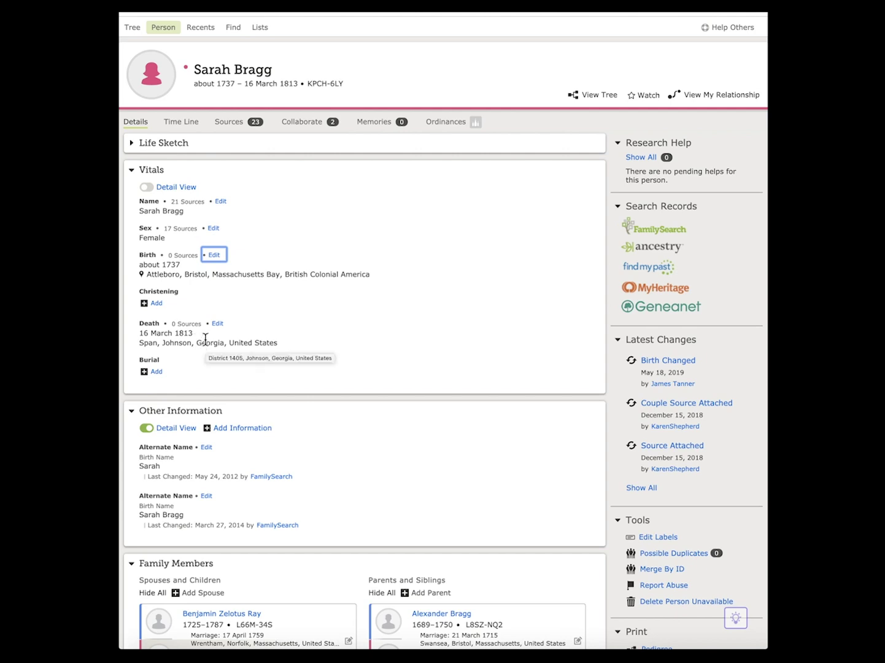
{"action": "scroll", "coordinate": [204, 437], "scroll_direction": "down", "scroll_amount": 3}
{"action": "scroll", "coordinate": [204, 436], "scroll_direction": "up", "scroll_amount": 4}
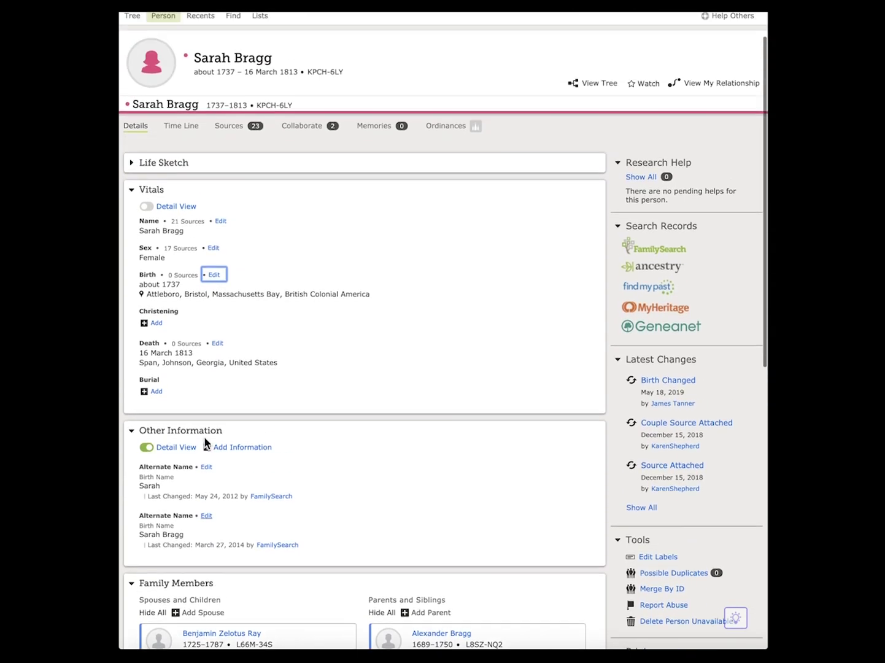